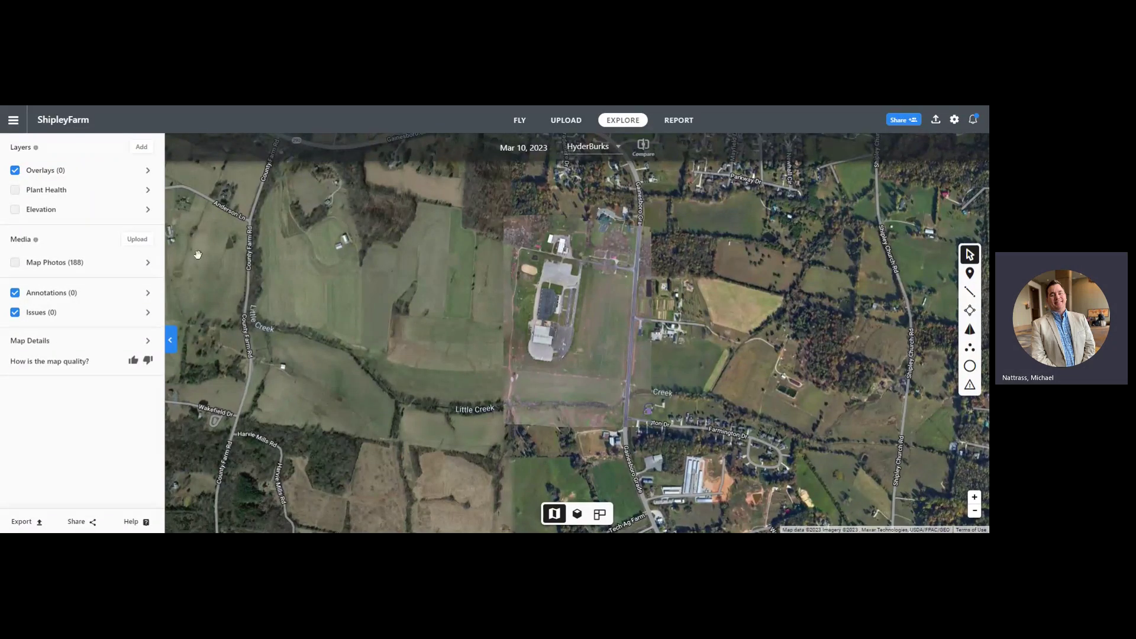
# Open the flight planning view and display the Shipley flight plan.
pyautogui.click(519, 120)
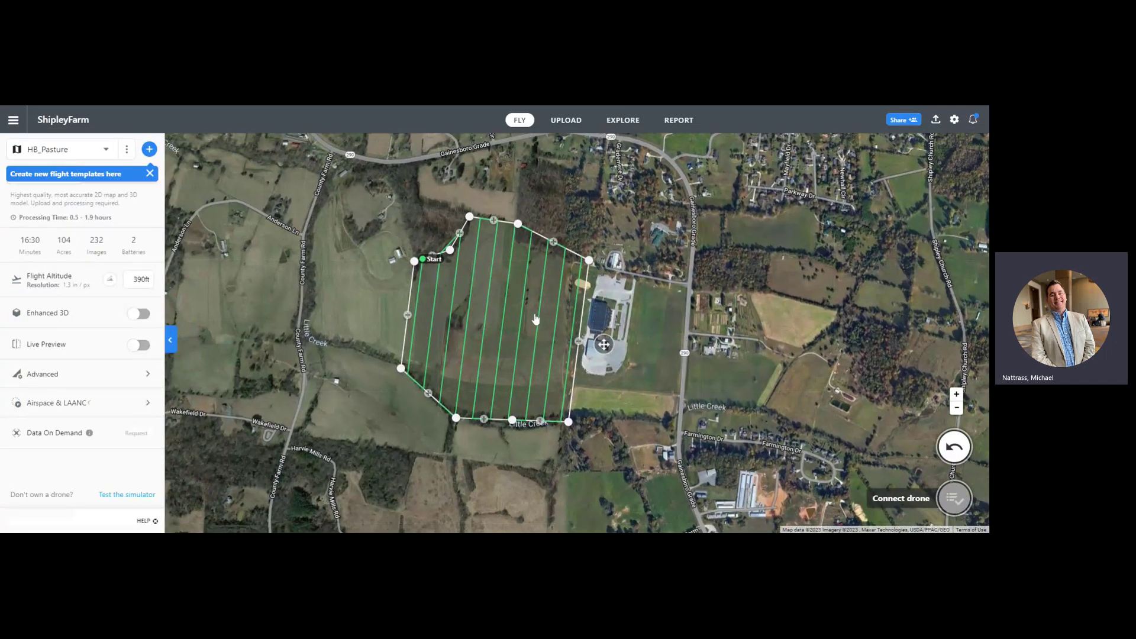
pyautogui.click(107, 152)
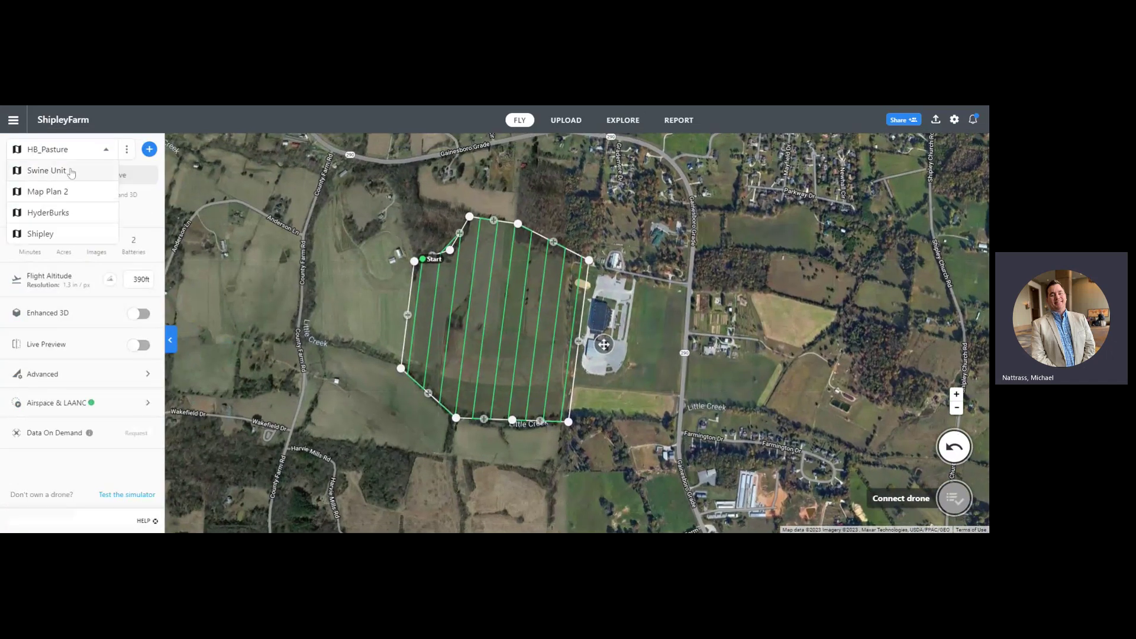
pyautogui.click(40, 234)
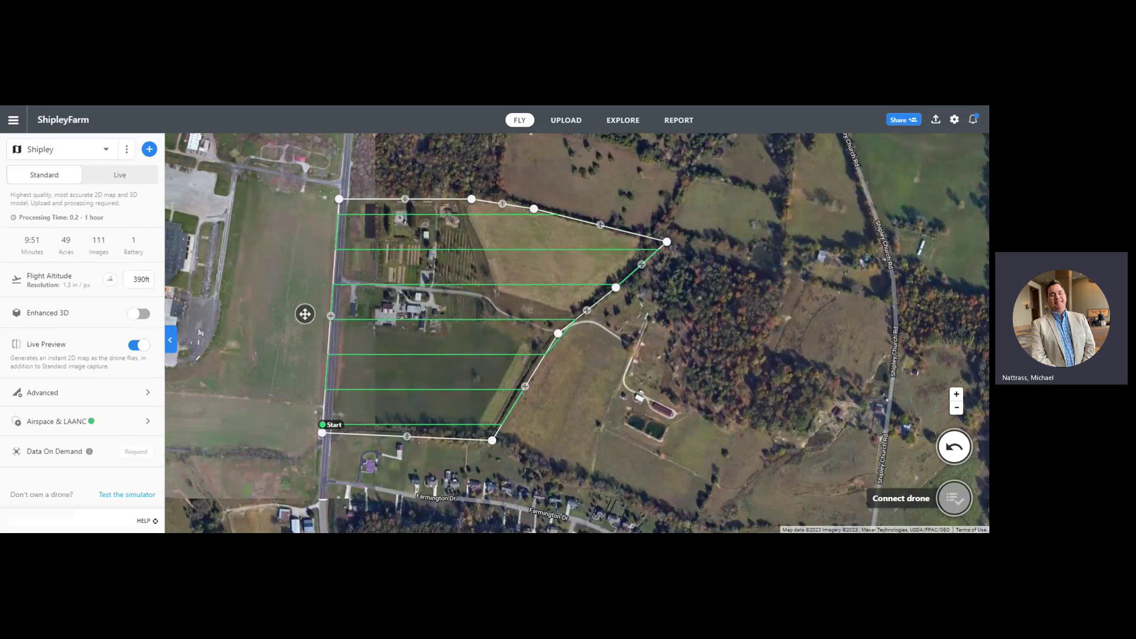
# Return to the map exploration view and select the HyderBurks map.
pyautogui.click(626, 122)
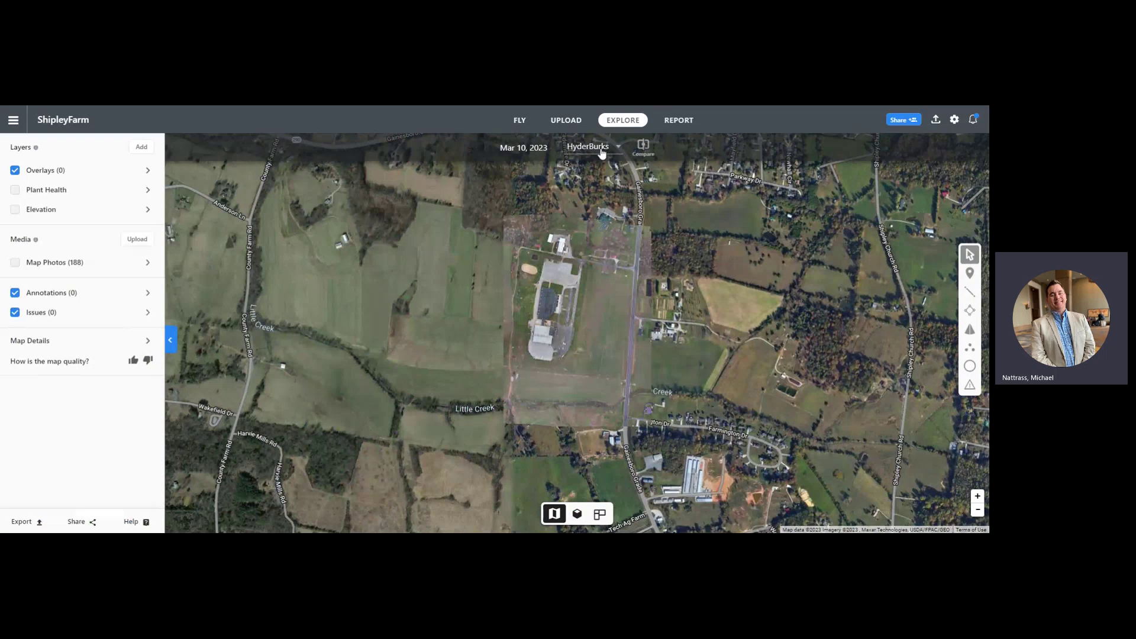
pyautogui.click(620, 150)
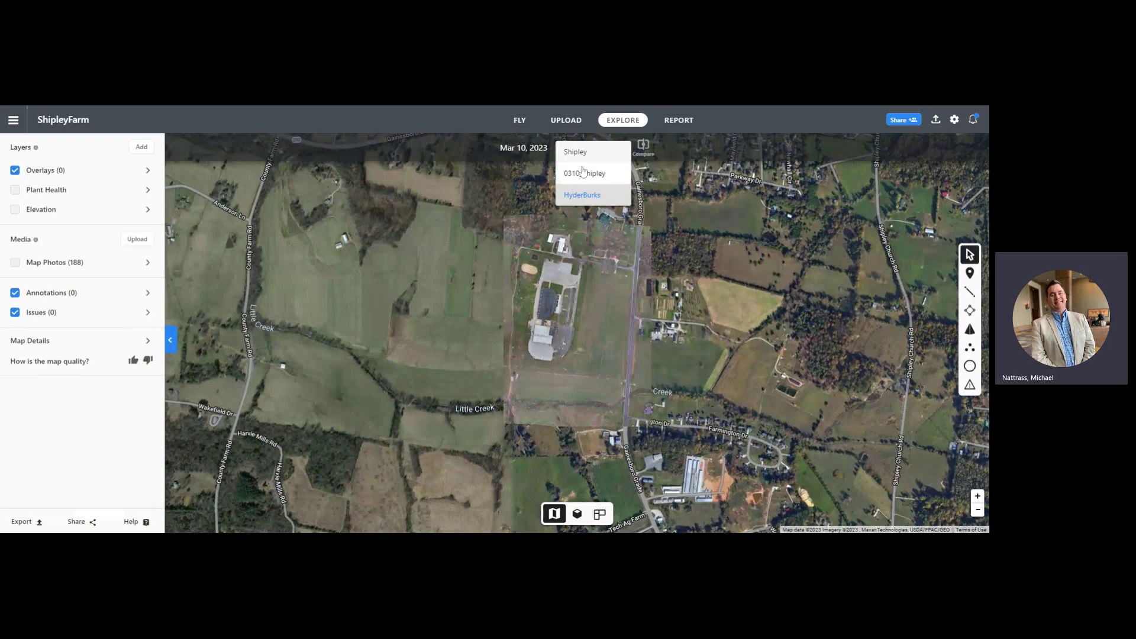
pyautogui.click(586, 198)
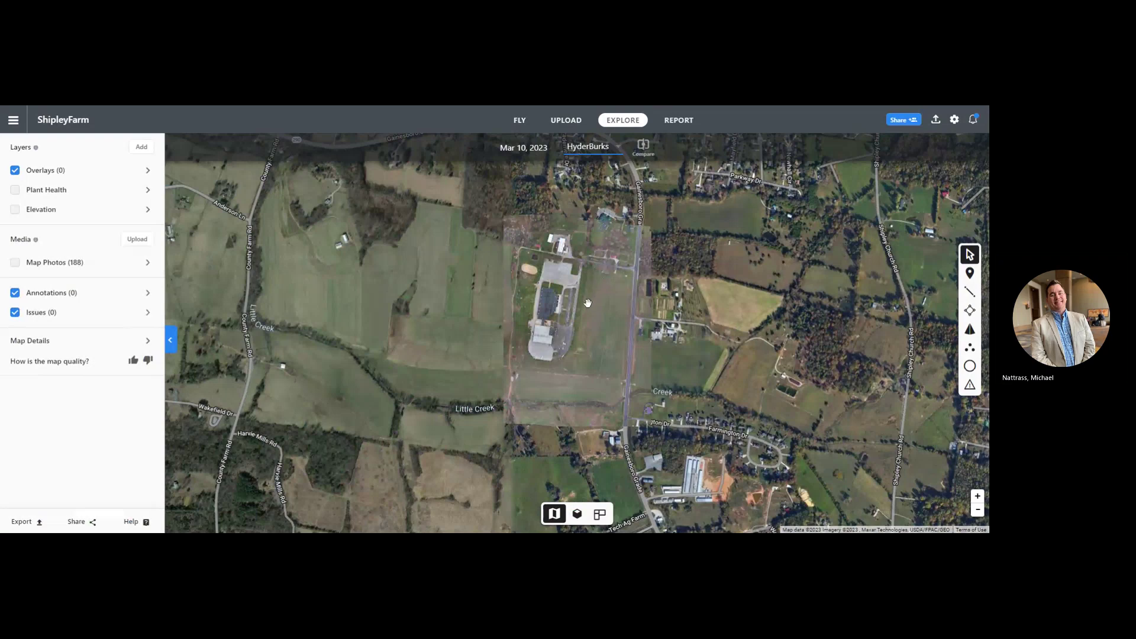
# Examine the HyderBurks imagery up close around the parked red vehicle beside the main building, and the surrounding area.
pyautogui.scroll(1, 583, 306)
pyautogui.scroll(1, 583, 306)
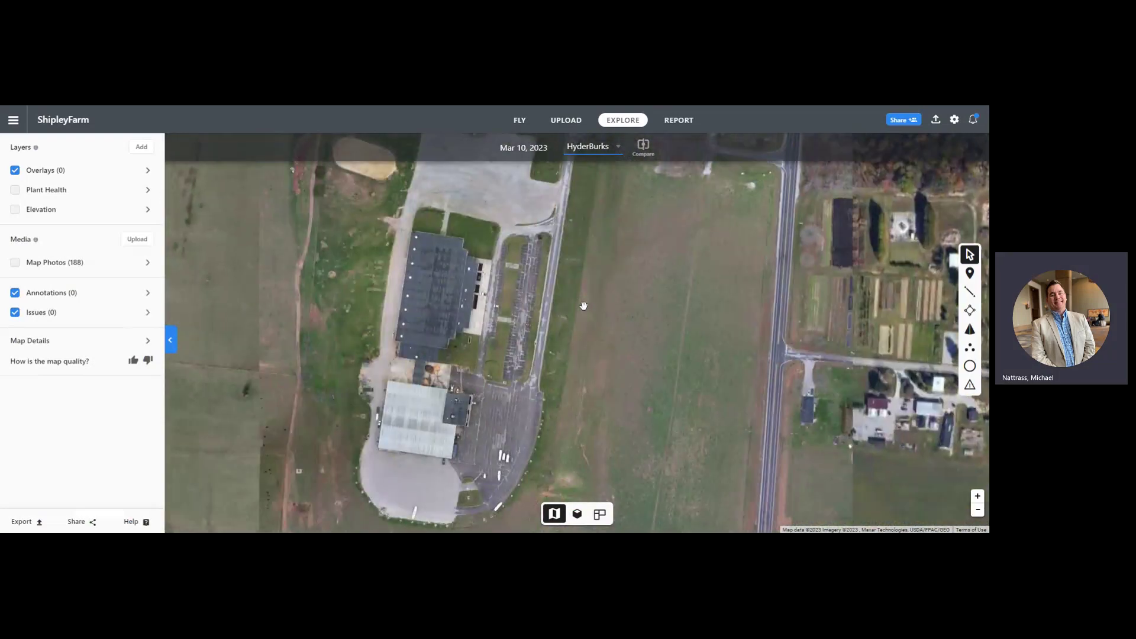
pyautogui.scroll(2, 521, 318)
pyautogui.scroll(1, 520, 318)
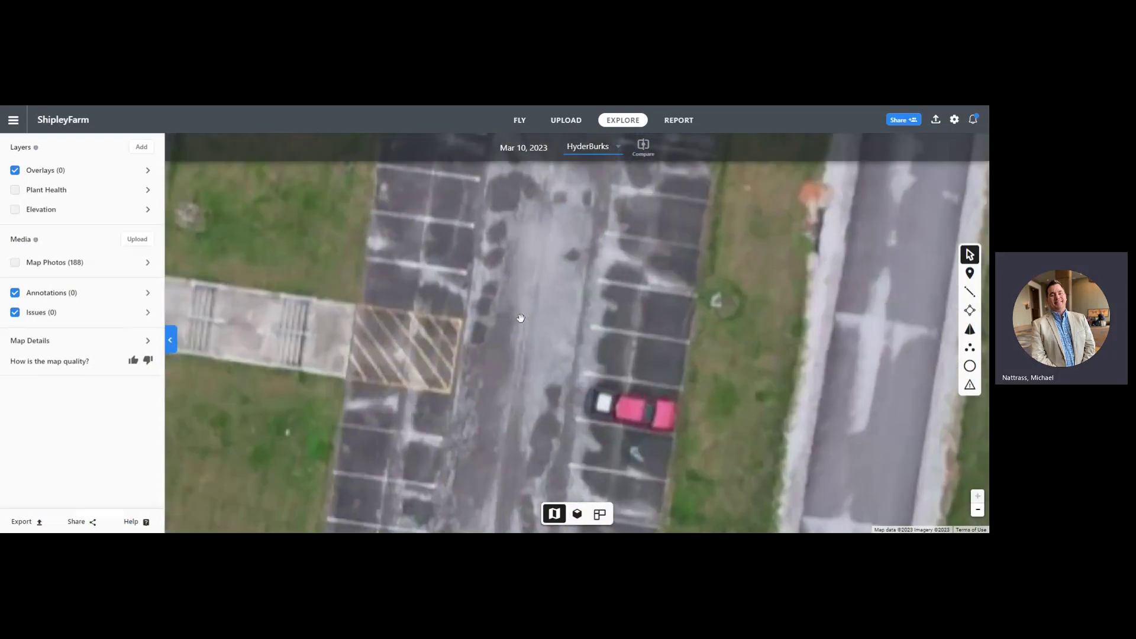
pyautogui.scroll(2, 529, 314)
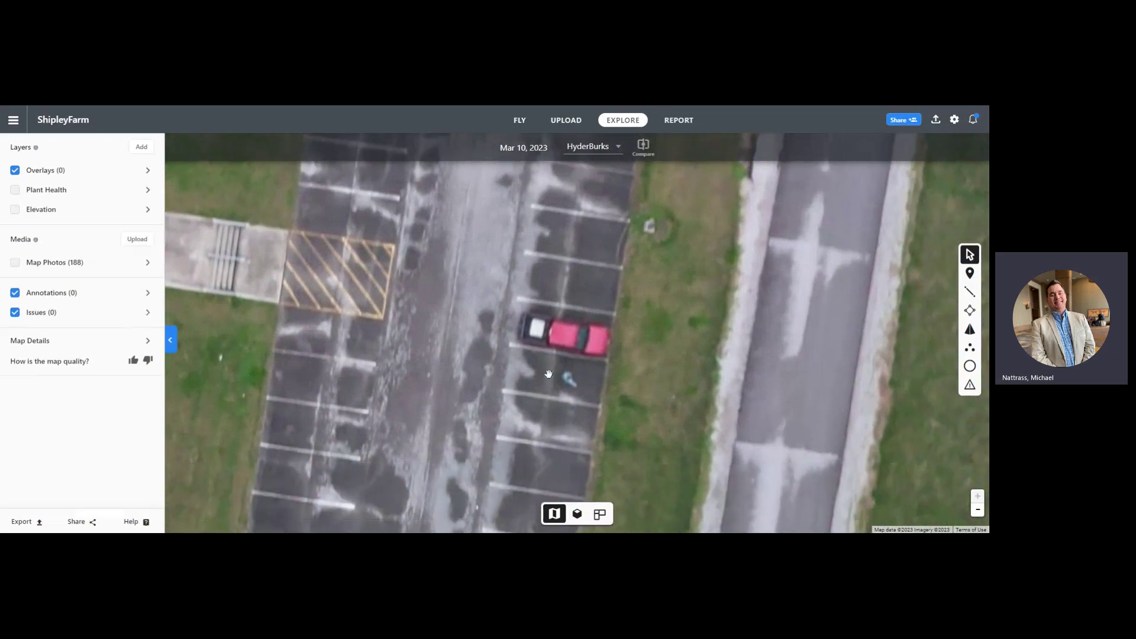
pyautogui.scroll(-4, 569, 377)
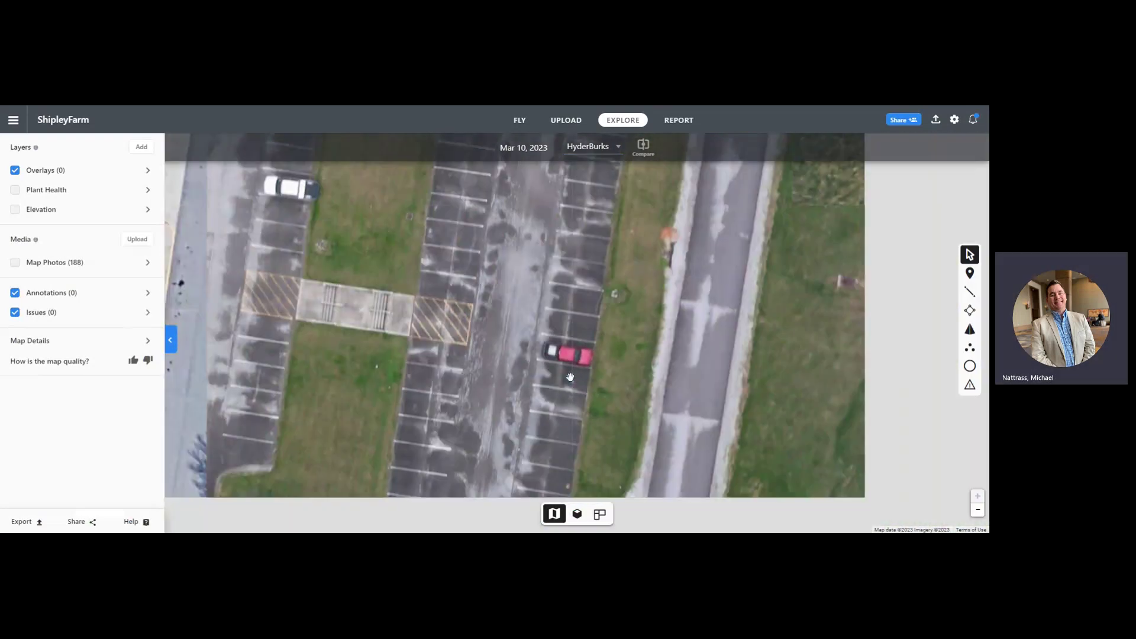
pyautogui.scroll(-1, 570, 375)
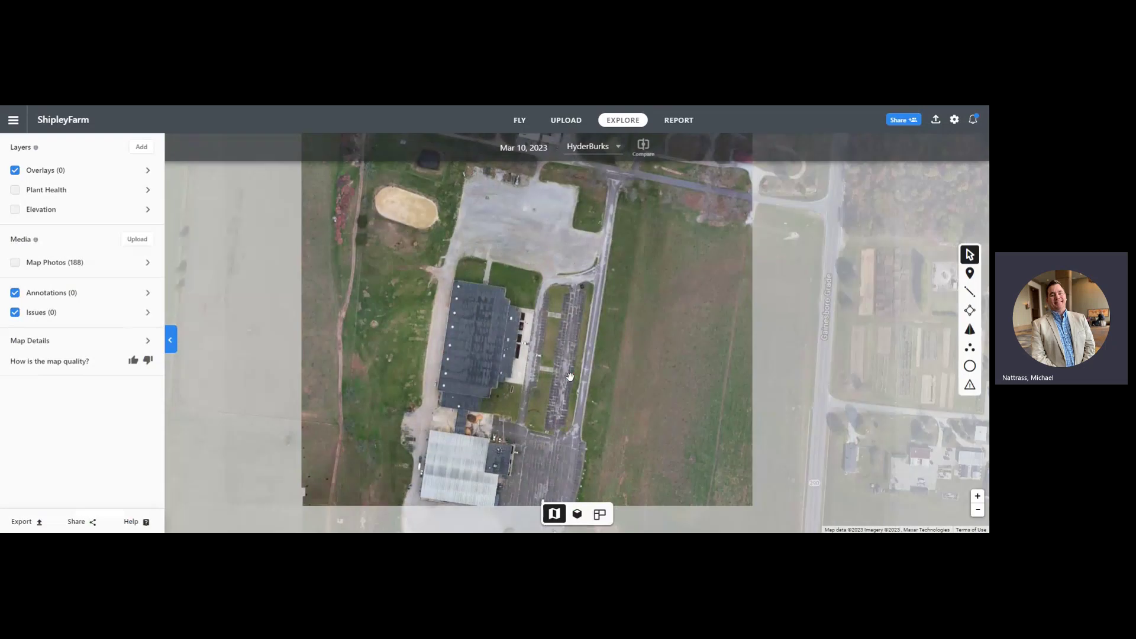
pyautogui.scroll(-1, 569, 374)
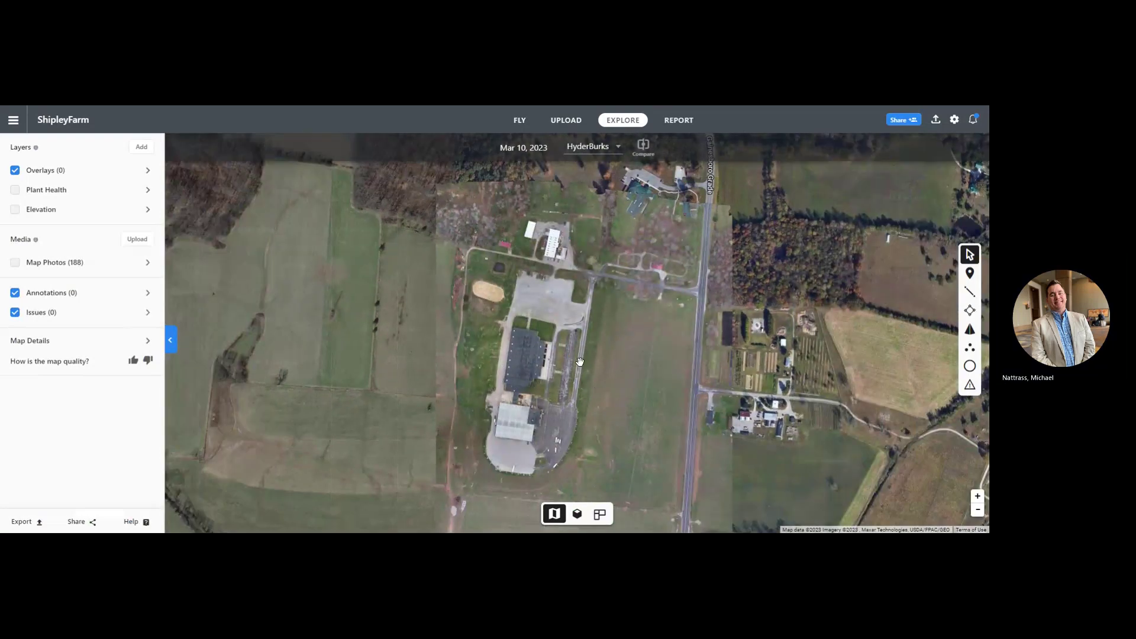
pyautogui.moveTo(585, 377); pyautogui.dragTo(504, 327)
pyautogui.scroll(-1, 504, 327)
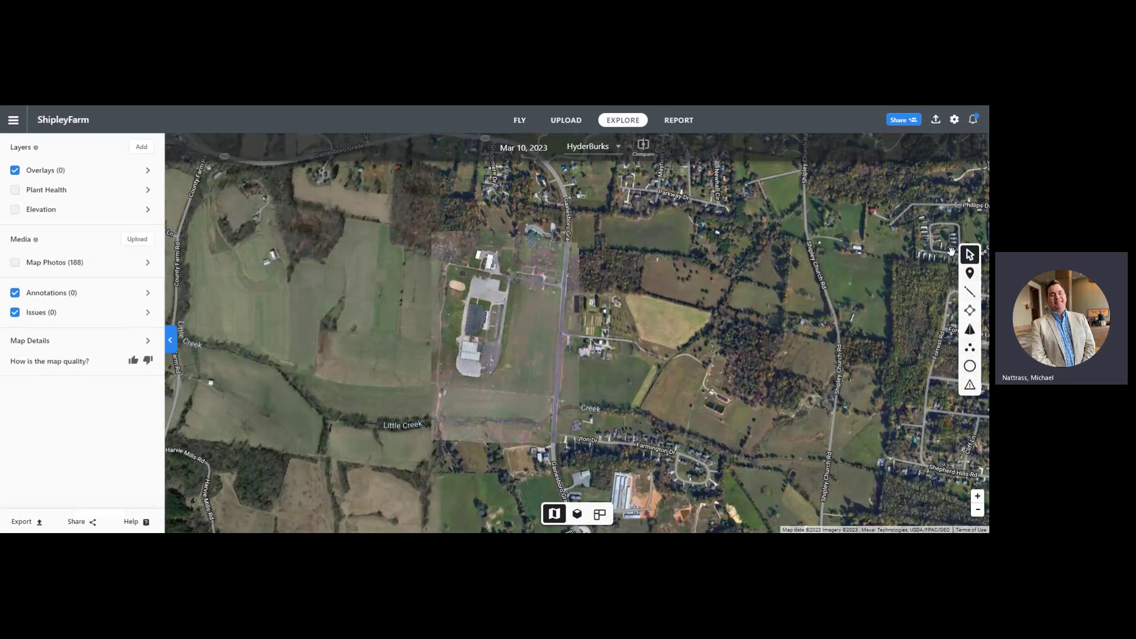
# Place a location marker on the small building north of the large parking lot and title it "AGET Lab".
pyautogui.click(970, 273)
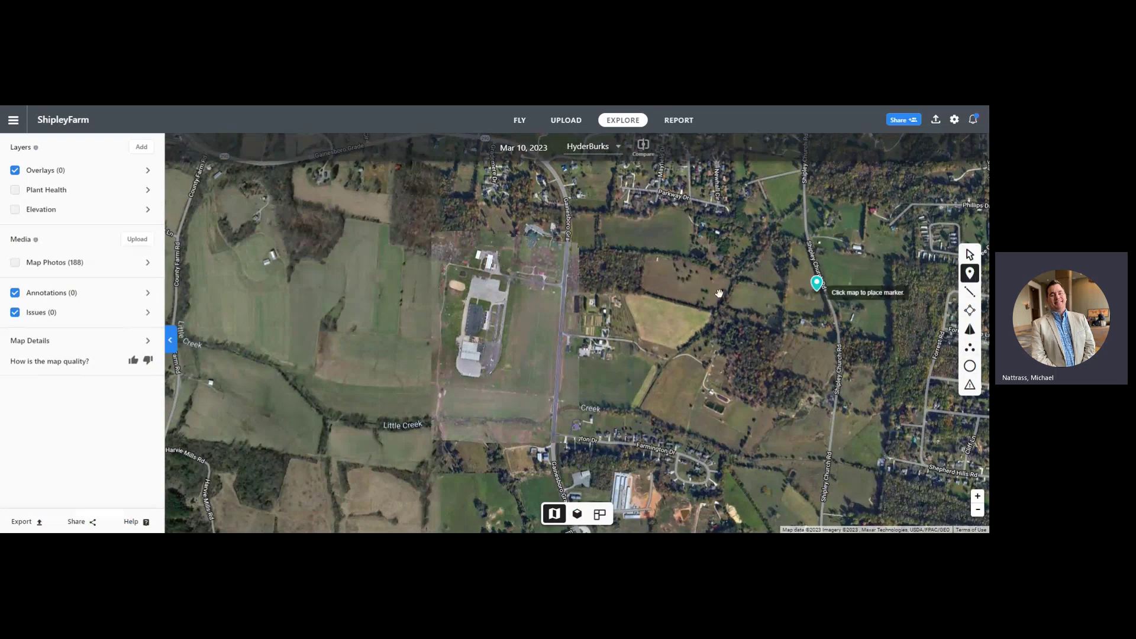
pyautogui.click(491, 266)
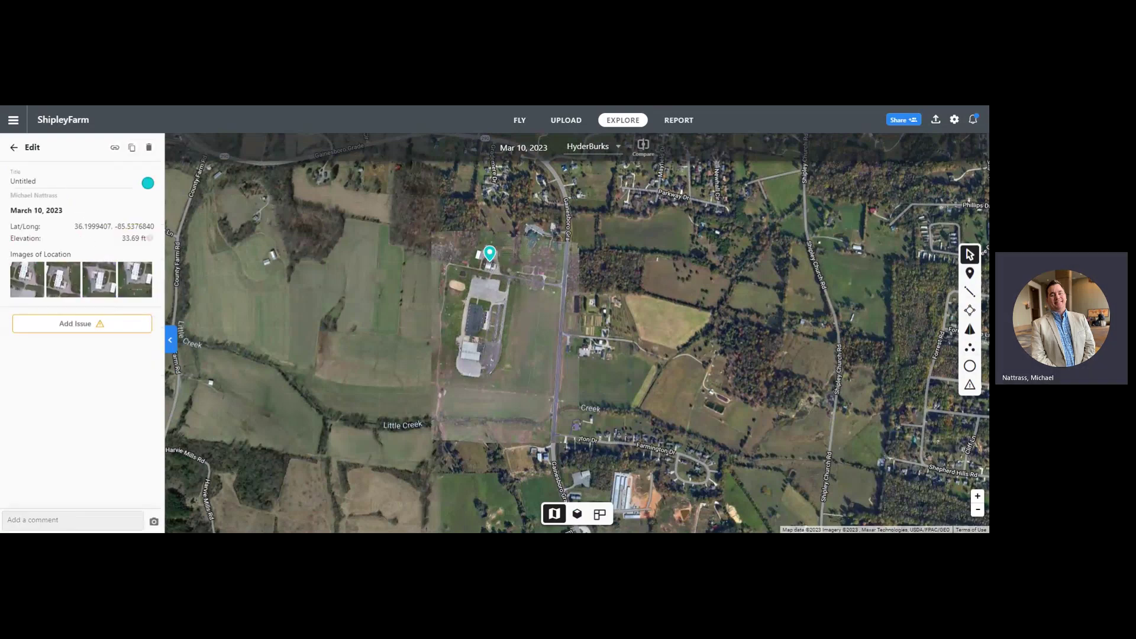
pyautogui.moveTo(41, 181); pyautogui.dragTo(2, 185)
pyautogui.write('AGET Lab')
# Add an issue to the AGET Lab marker and set its severity to 1 (Minimal).
pyautogui.click(77, 329)
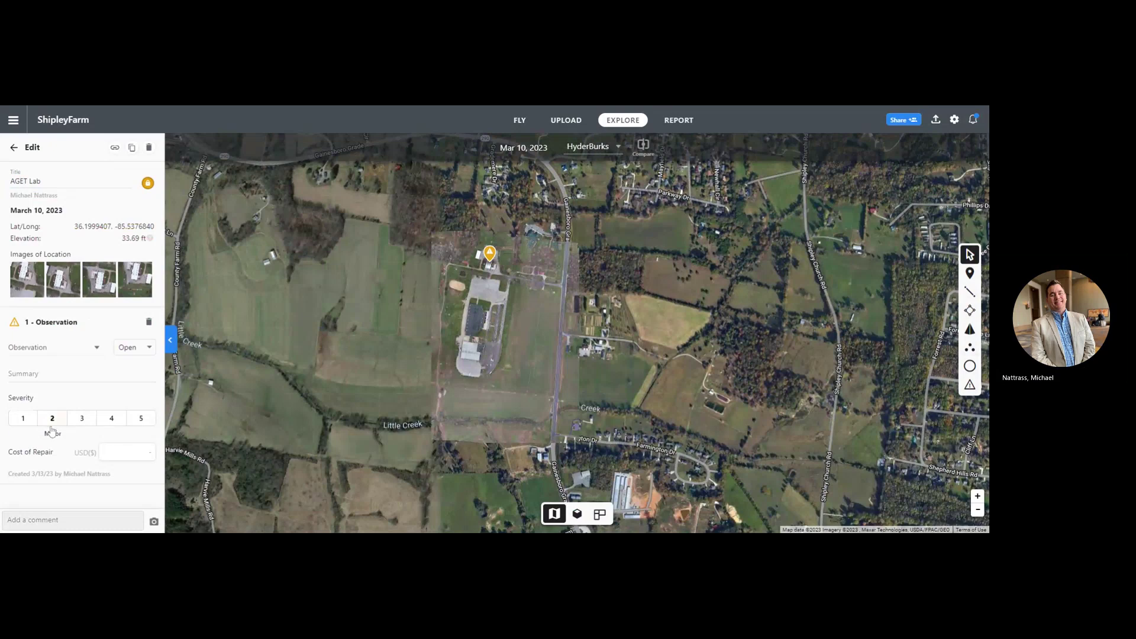
pyautogui.click(23, 421)
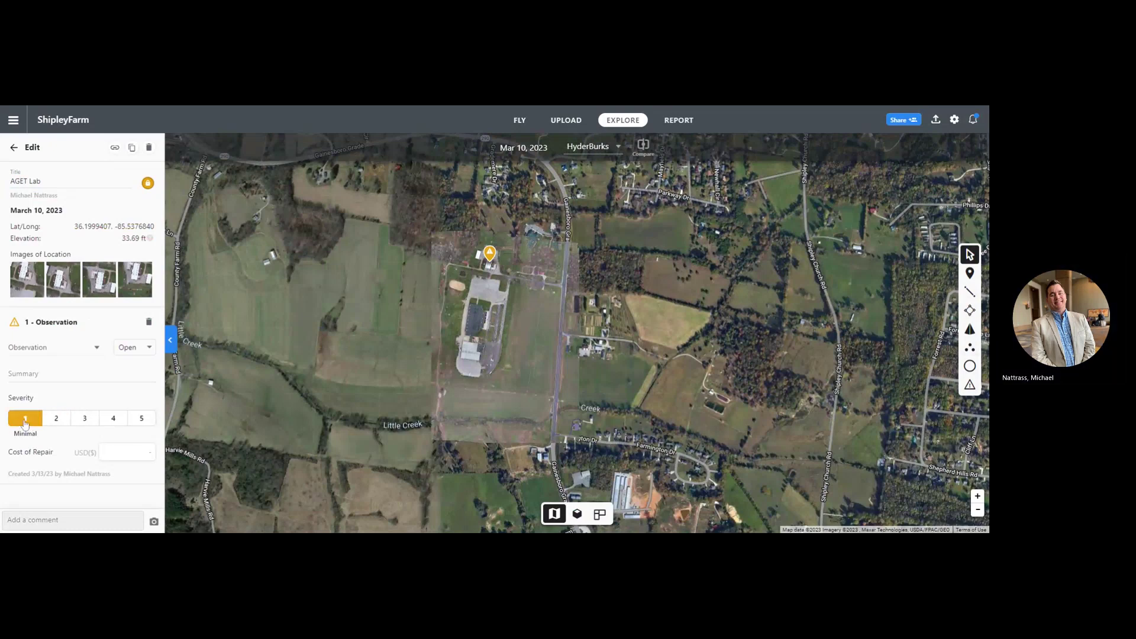
# Review the available issue types for the AGET Lab observation and check its cost of repair field.
pyautogui.click(97, 349)
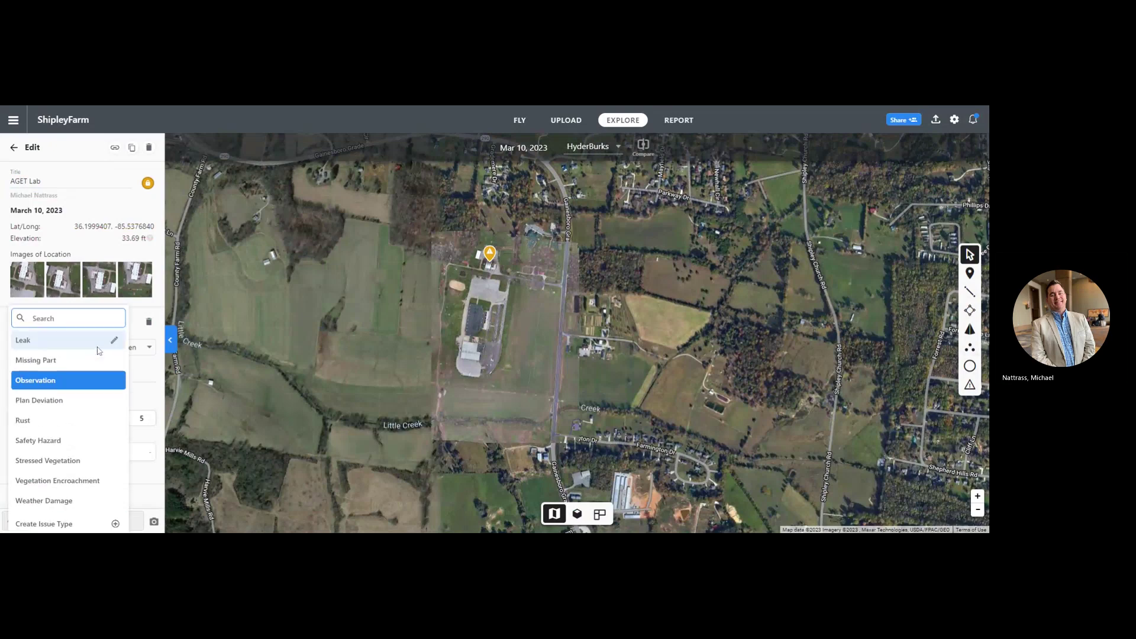
pyautogui.click(142, 336)
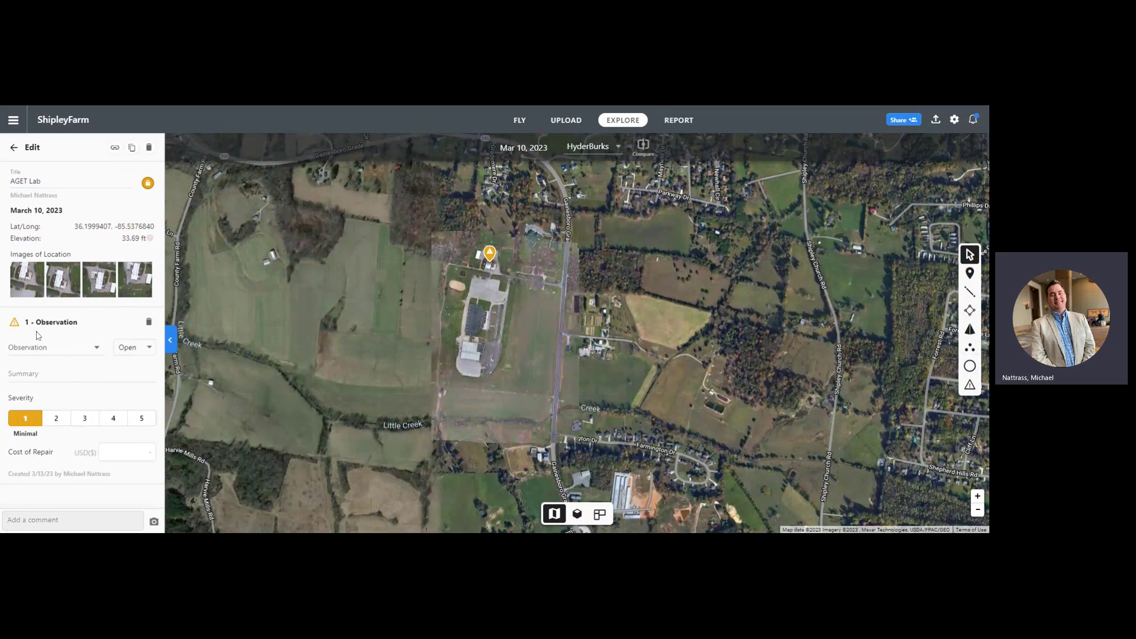
pyautogui.click(98, 348)
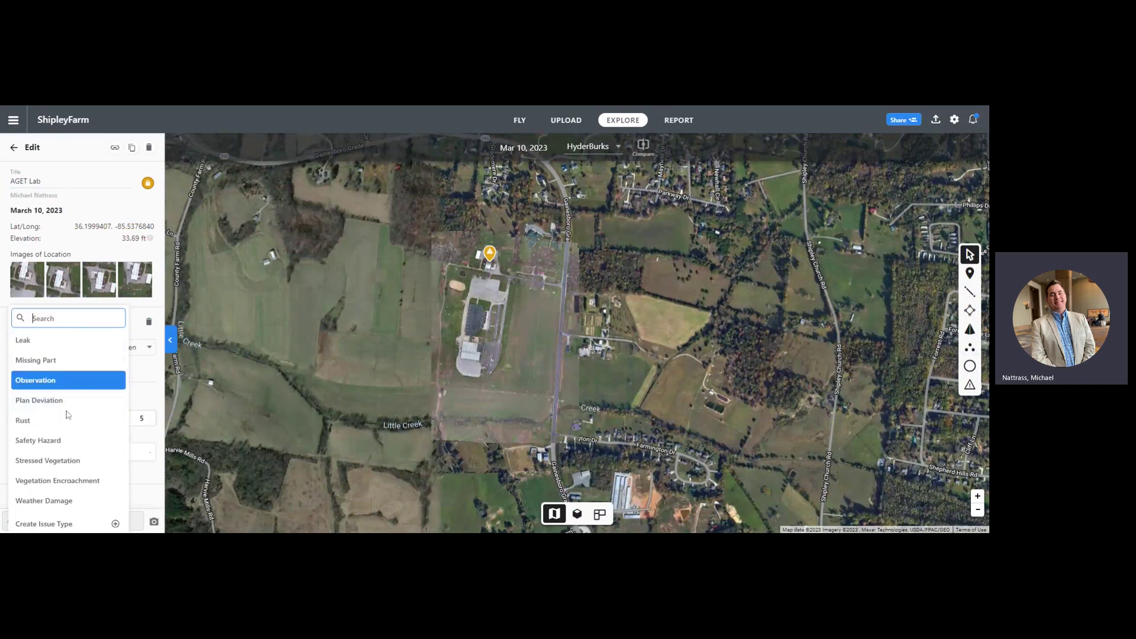
pyautogui.scroll(3, 51, 434)
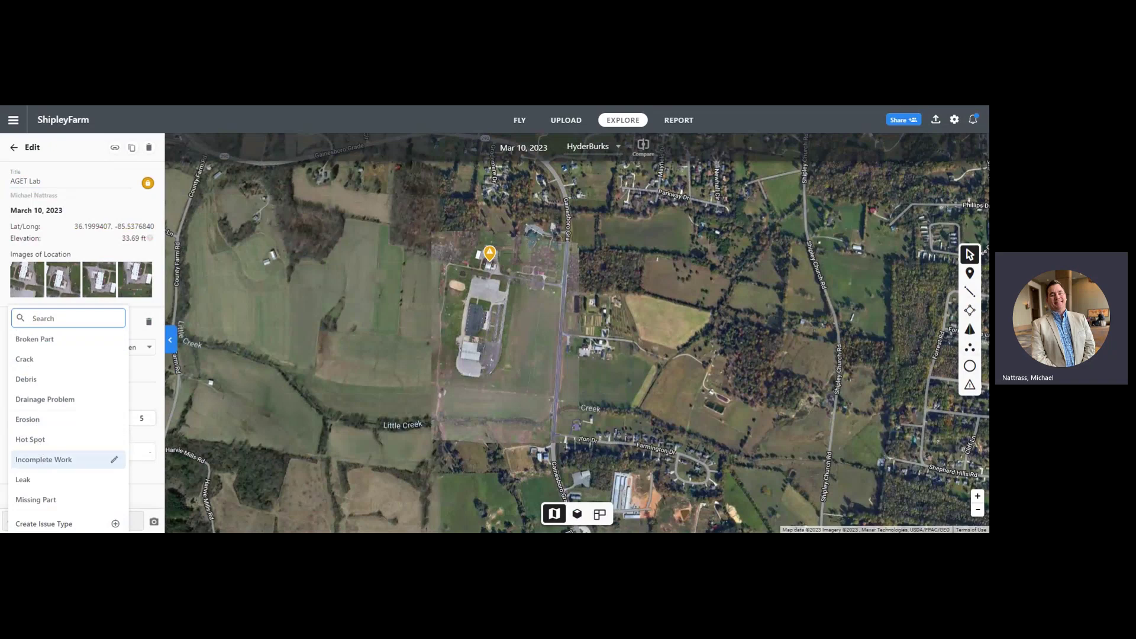
pyautogui.scroll(-3, 44, 468)
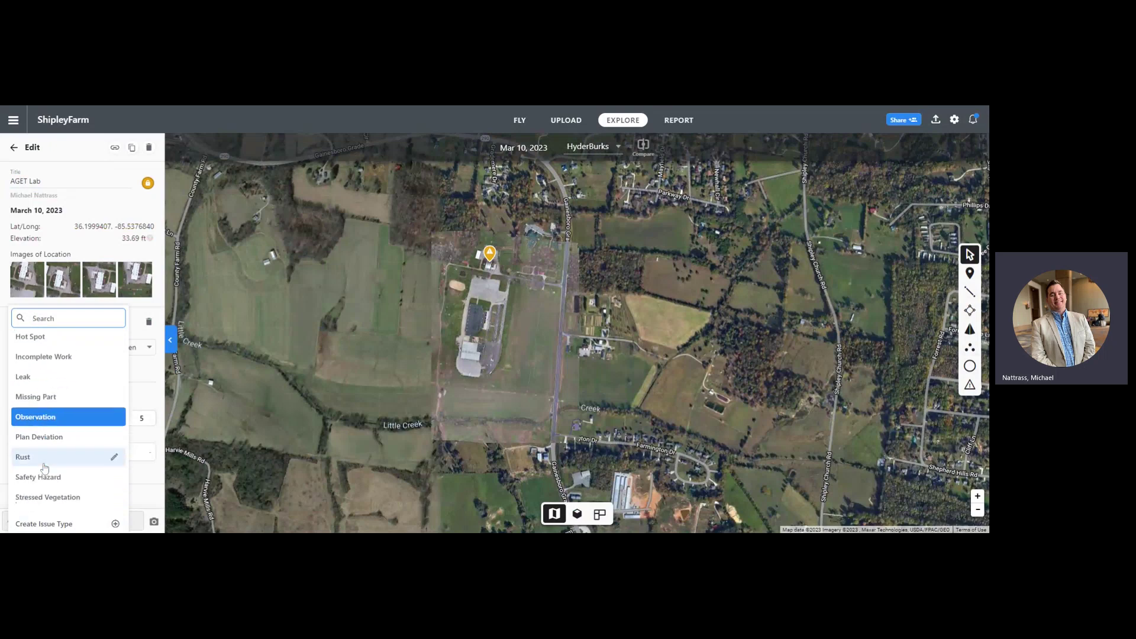
pyautogui.scroll(-1, 44, 467)
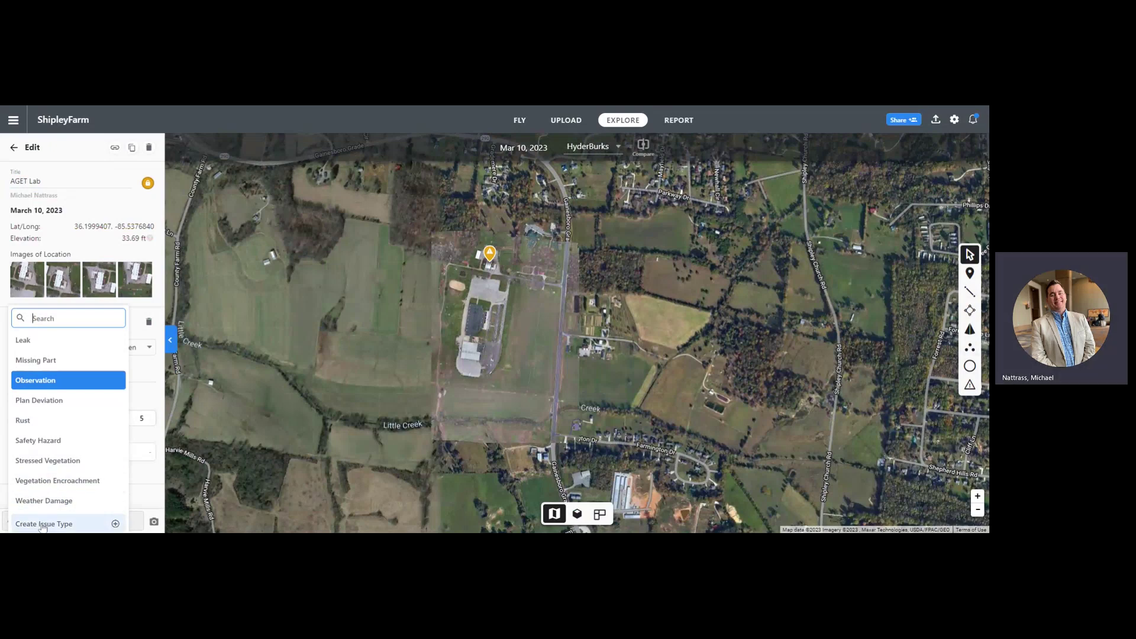
pyautogui.click(148, 382)
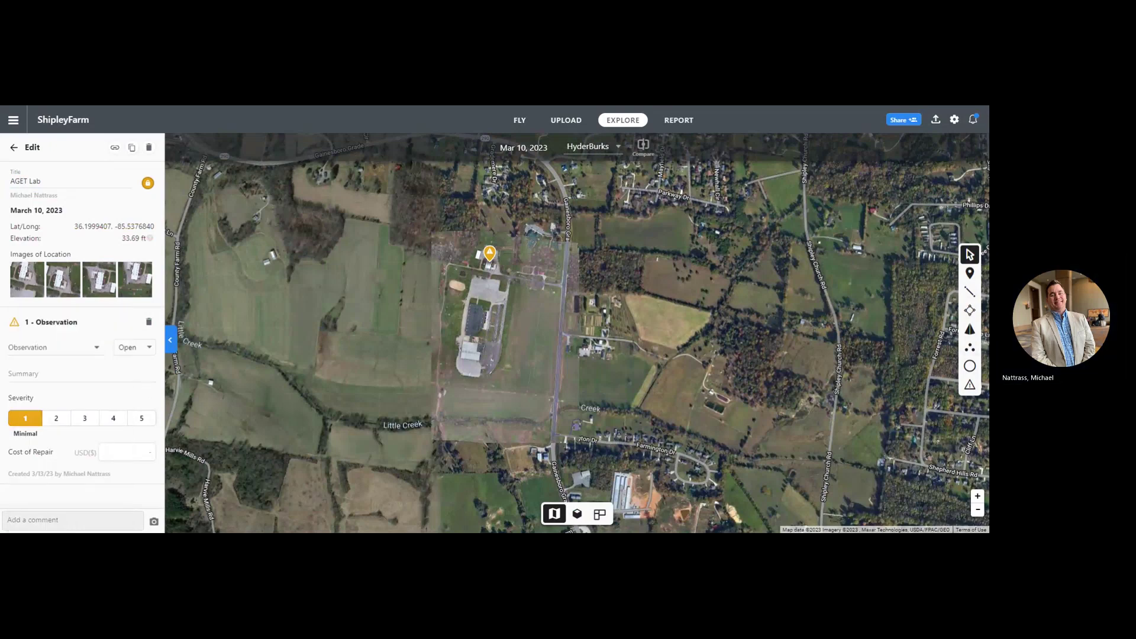
pyautogui.scroll(-1, 97, 436)
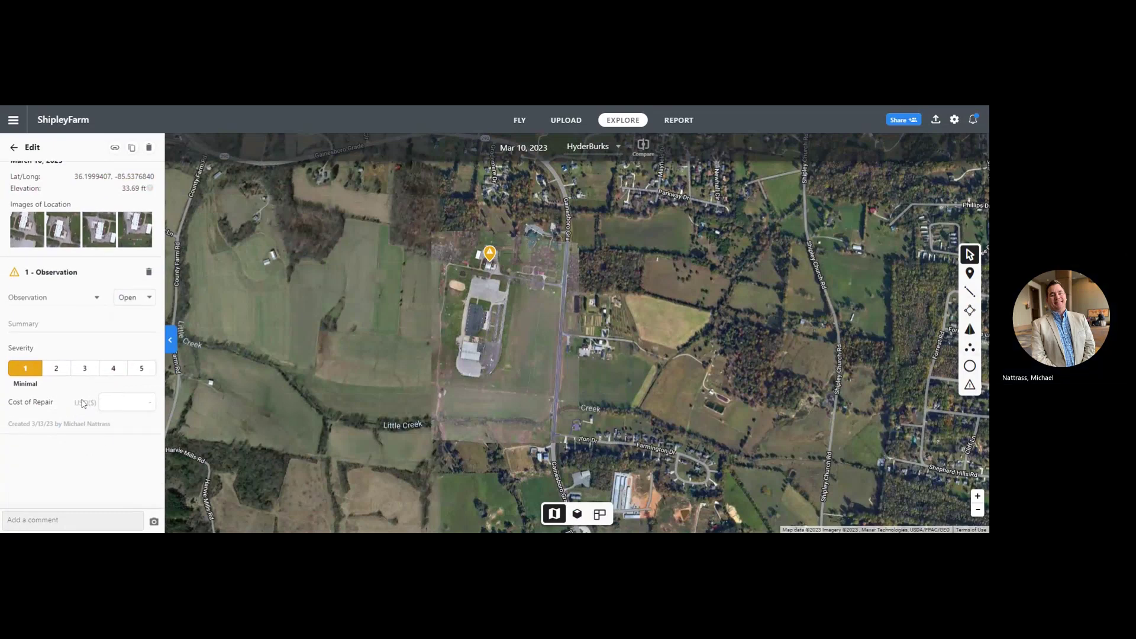
pyautogui.click(127, 402)
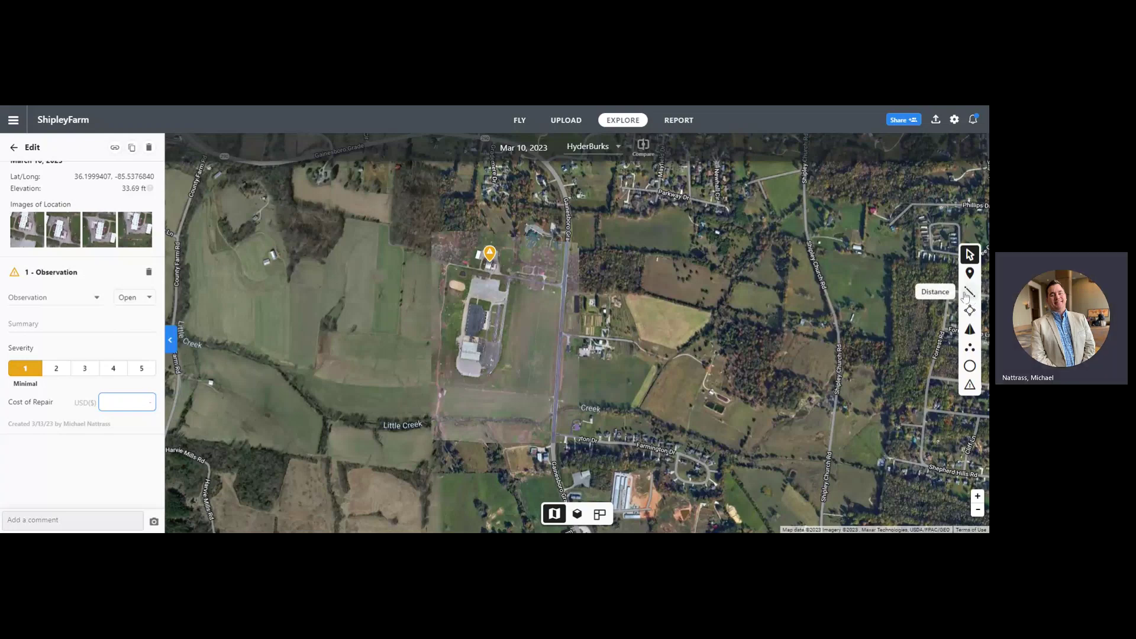
# Leave the AGET Lab marker's details and review the map's annotations list.
pyautogui.scroll(-5, 427, 342)
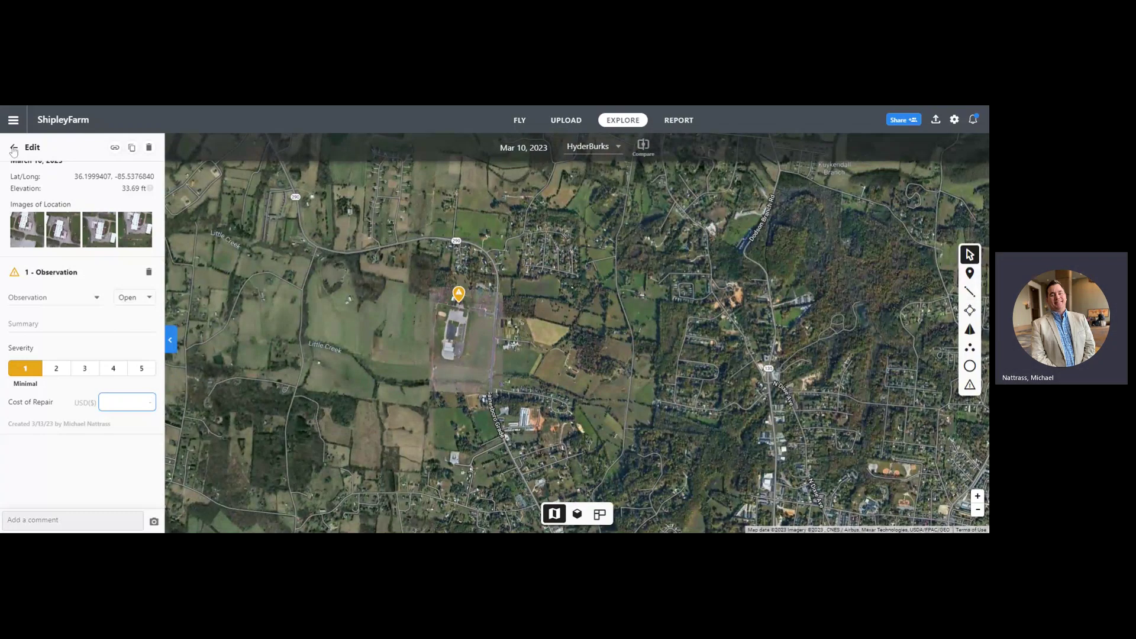
pyautogui.click(14, 148)
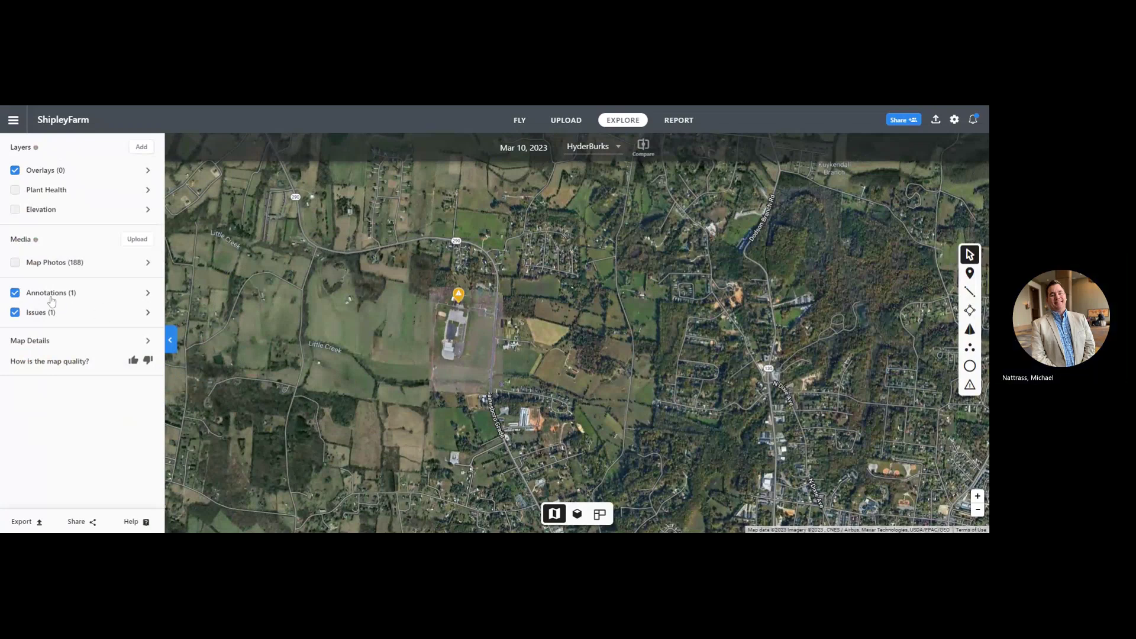
pyautogui.click(52, 298)
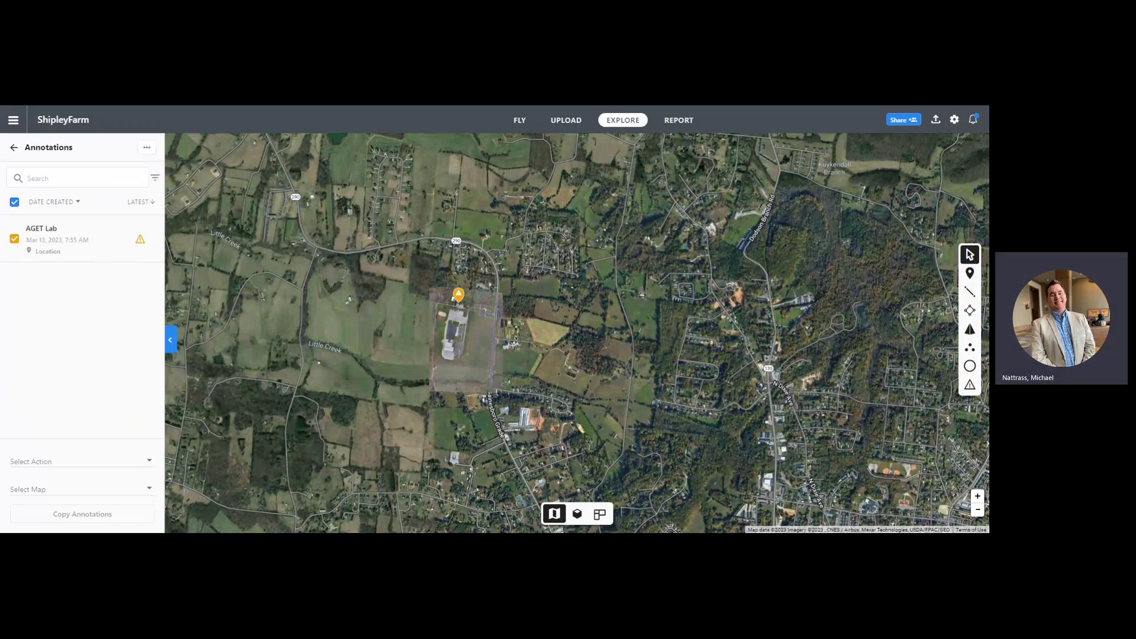
pyautogui.click(14, 148)
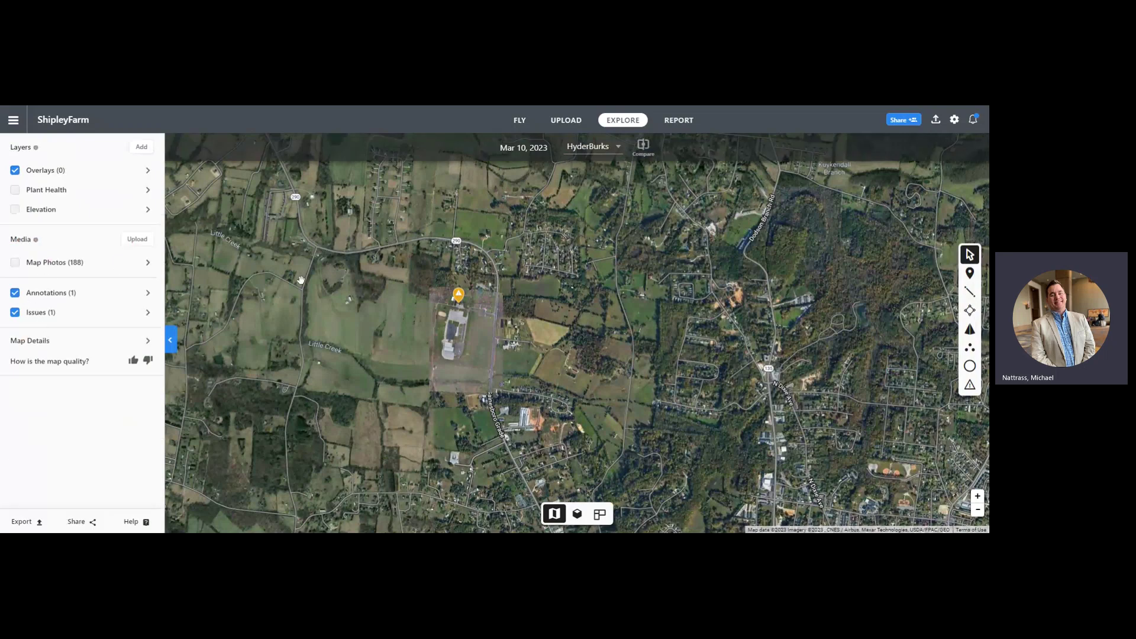
# Draw a distance line from the road junction northeast of the main parking lot to the complex's southwest edge.
pyautogui.scroll(5, 462, 342)
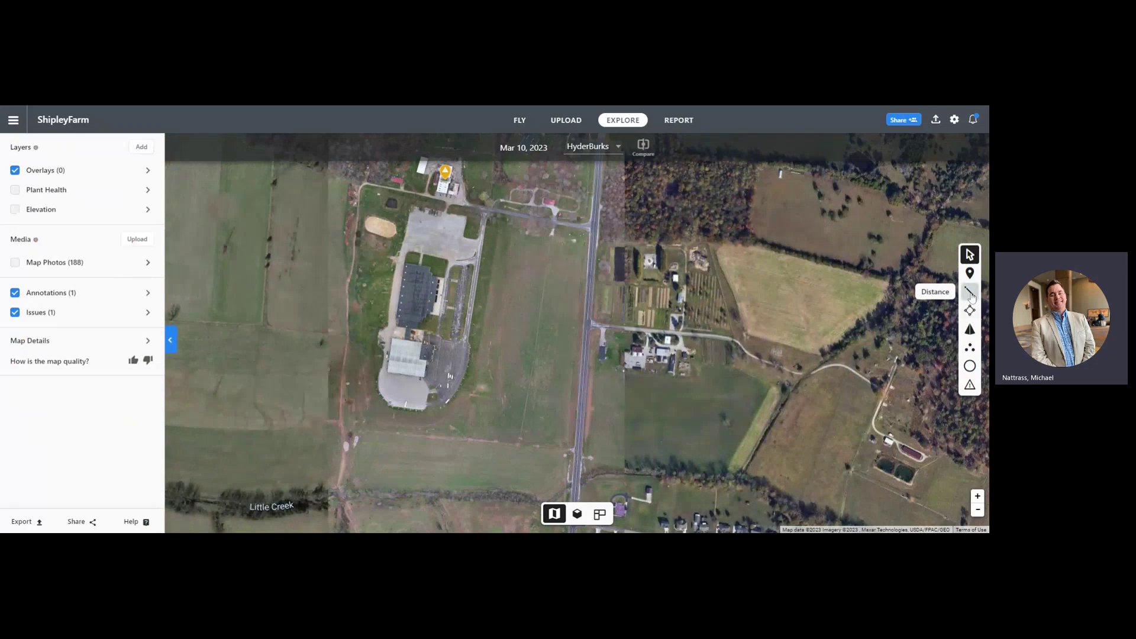
pyautogui.click(969, 291)
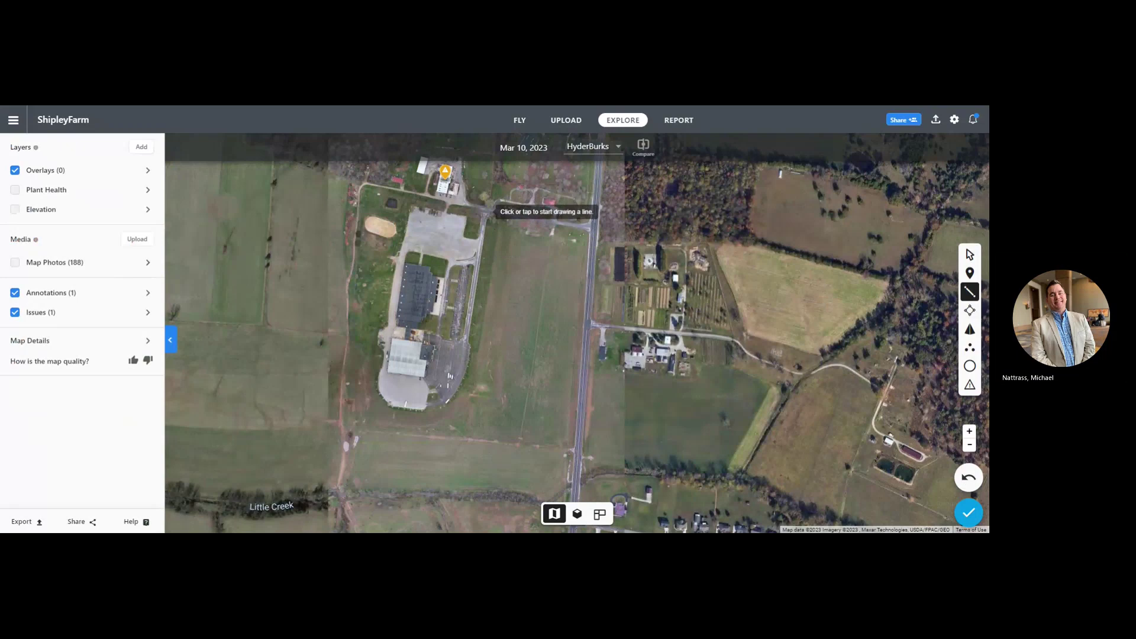
pyautogui.click(485, 211)
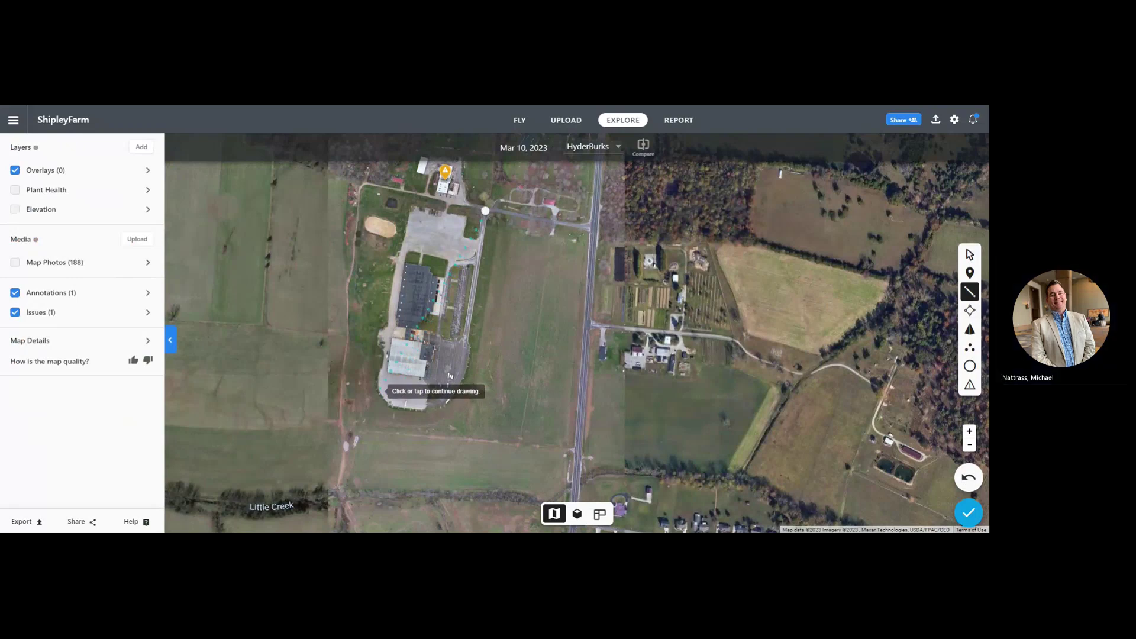
pyautogui.click(377, 391)
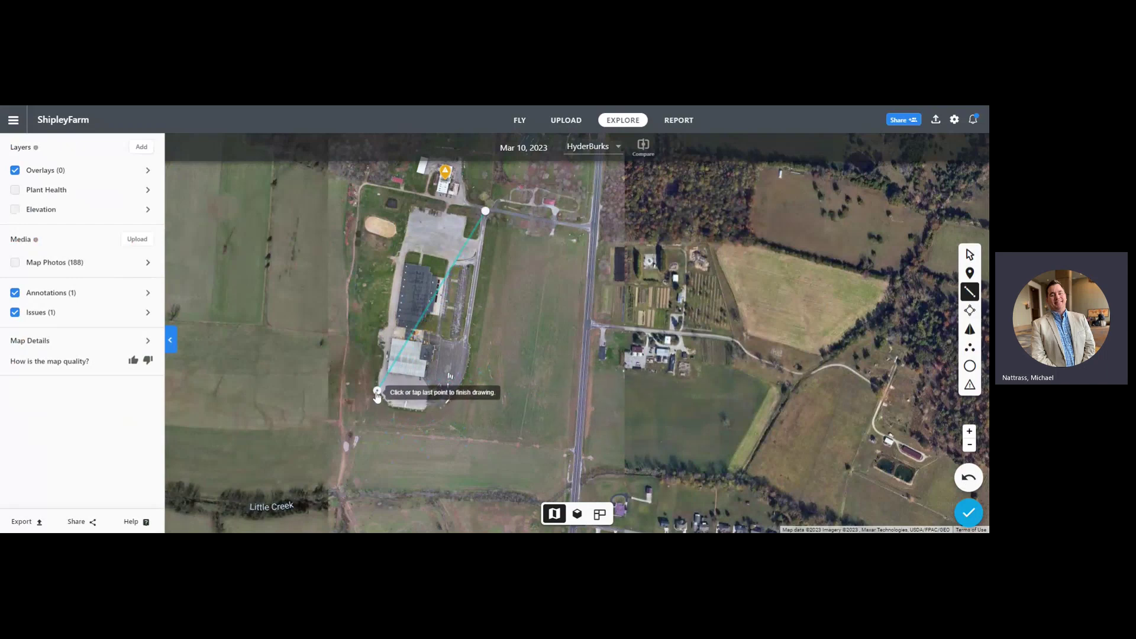
pyautogui.click(377, 391)
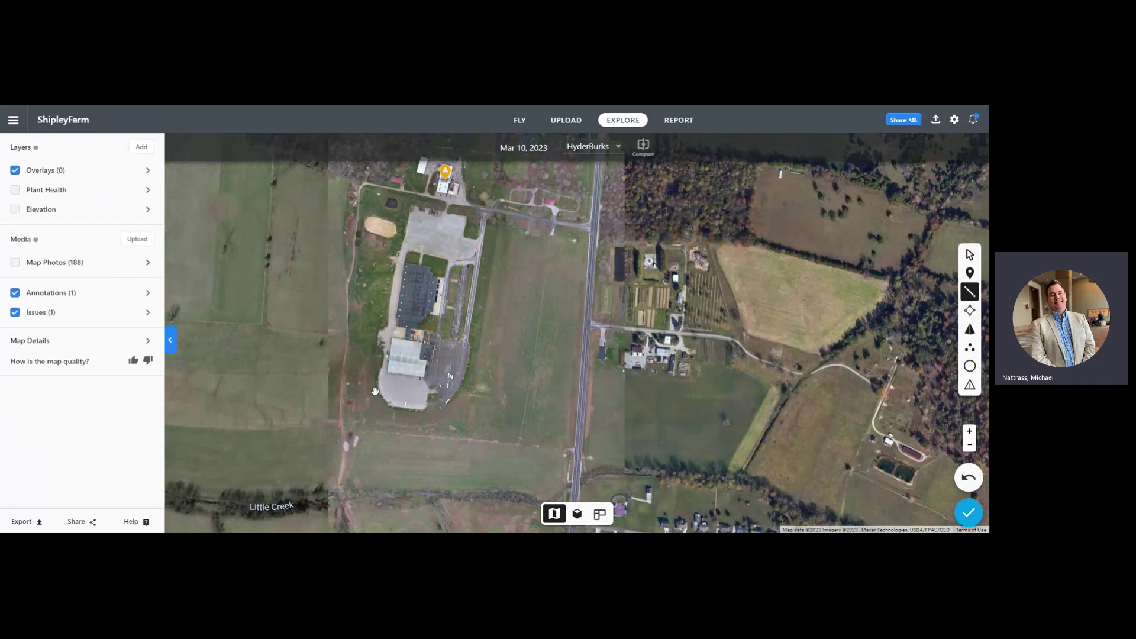
# Open the details of the newly drawn distance line and examine its measurements and surface profile.
pyautogui.scroll(3, 374, 388)
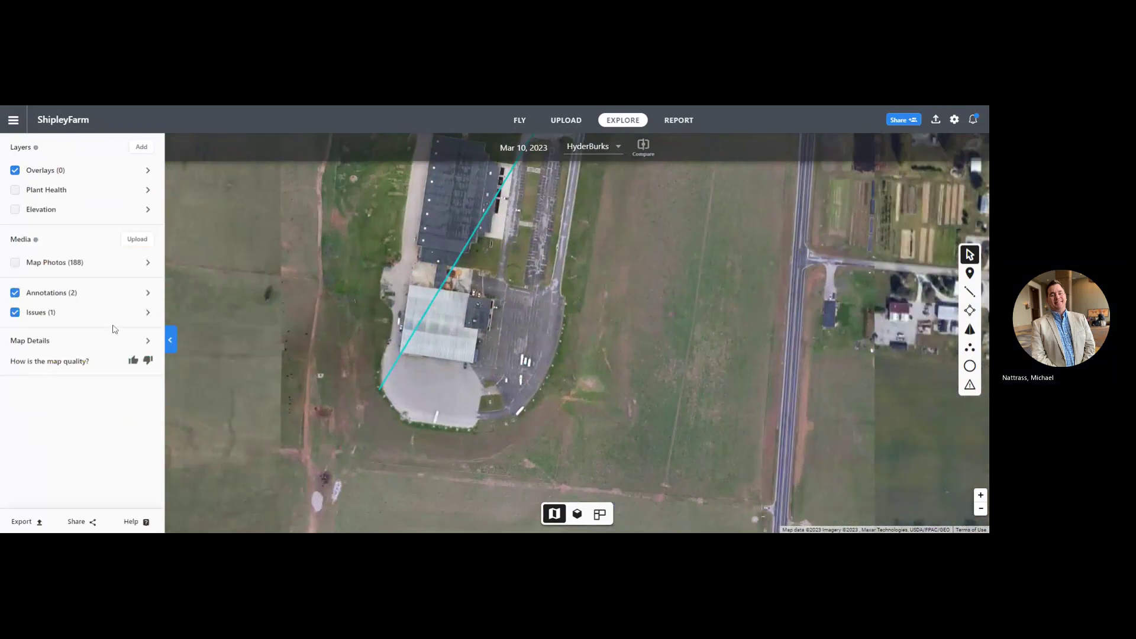
pyautogui.scroll(-1, 497, 288)
pyautogui.scroll(-2, 497, 288)
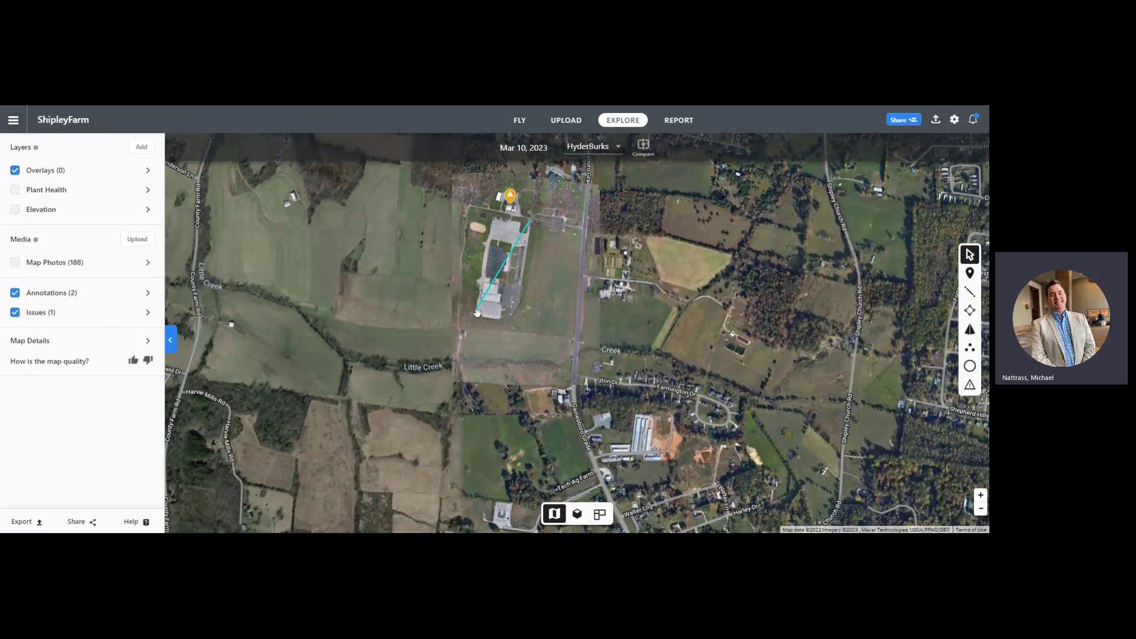
pyautogui.click(48, 294)
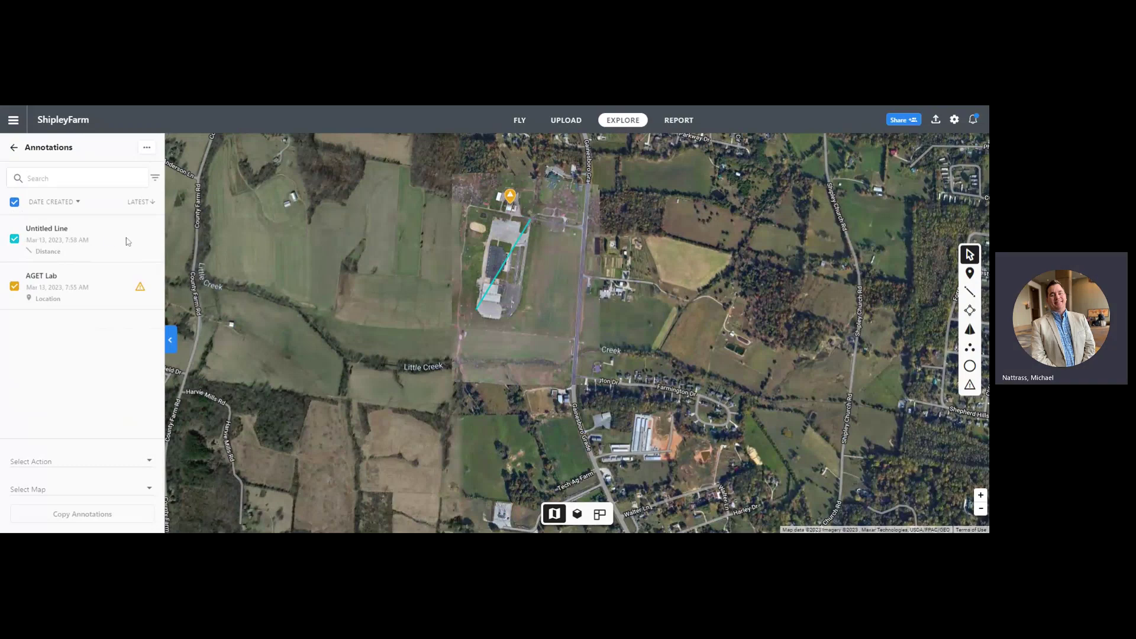
pyautogui.click(54, 236)
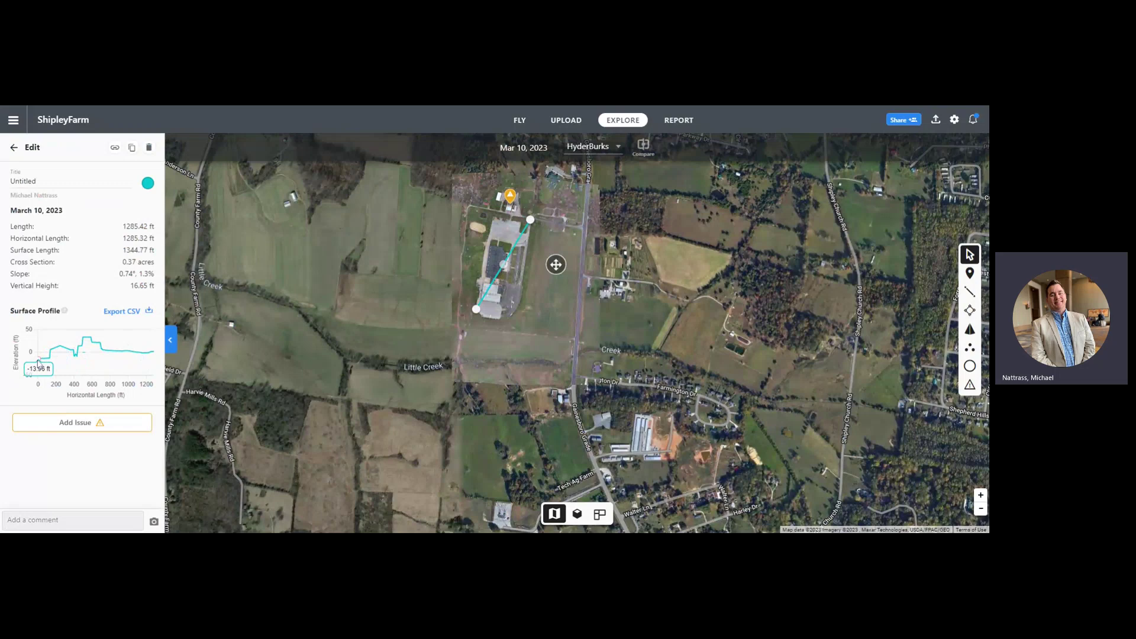
# Title the distance line "Cross Section" and add an issue to it.
pyautogui.doubleClick(42, 182)
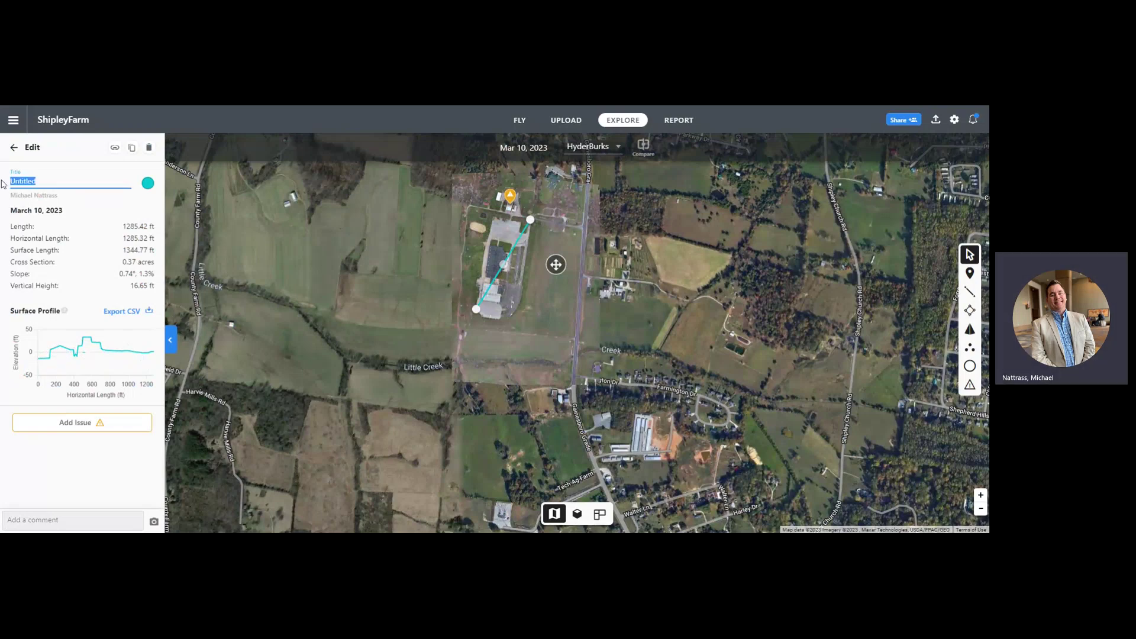
pyautogui.write('Cross Section')
pyautogui.click(66, 427)
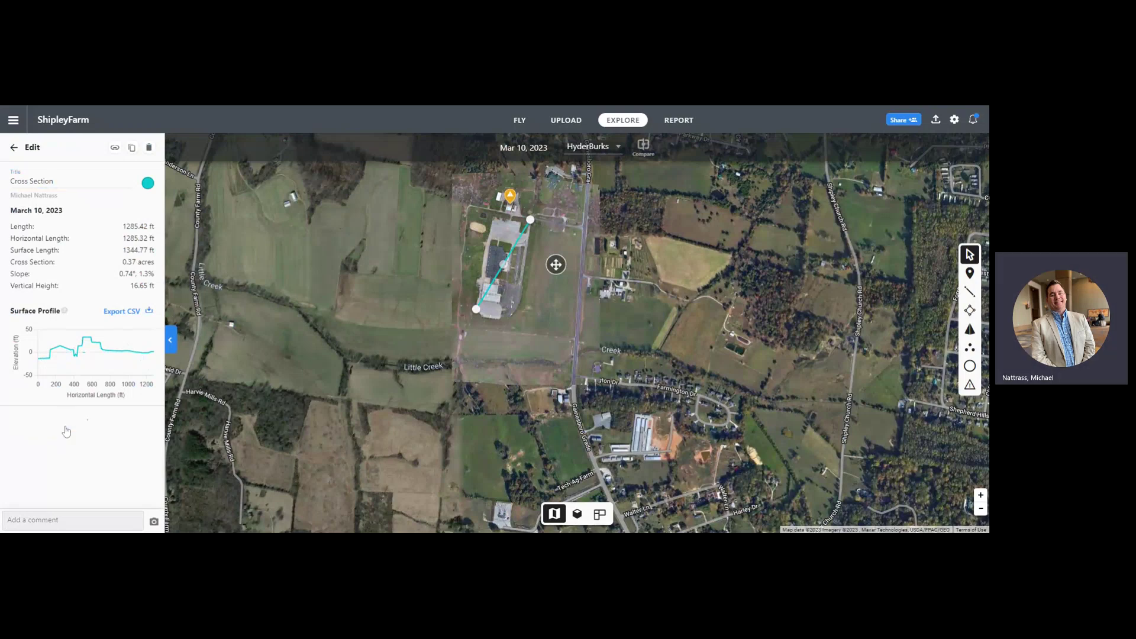
# Draw an area annotation of about 1.14 acres around the metal-roofed building at the complex's south end, including its dark-roofed annex.
pyautogui.click(972, 313)
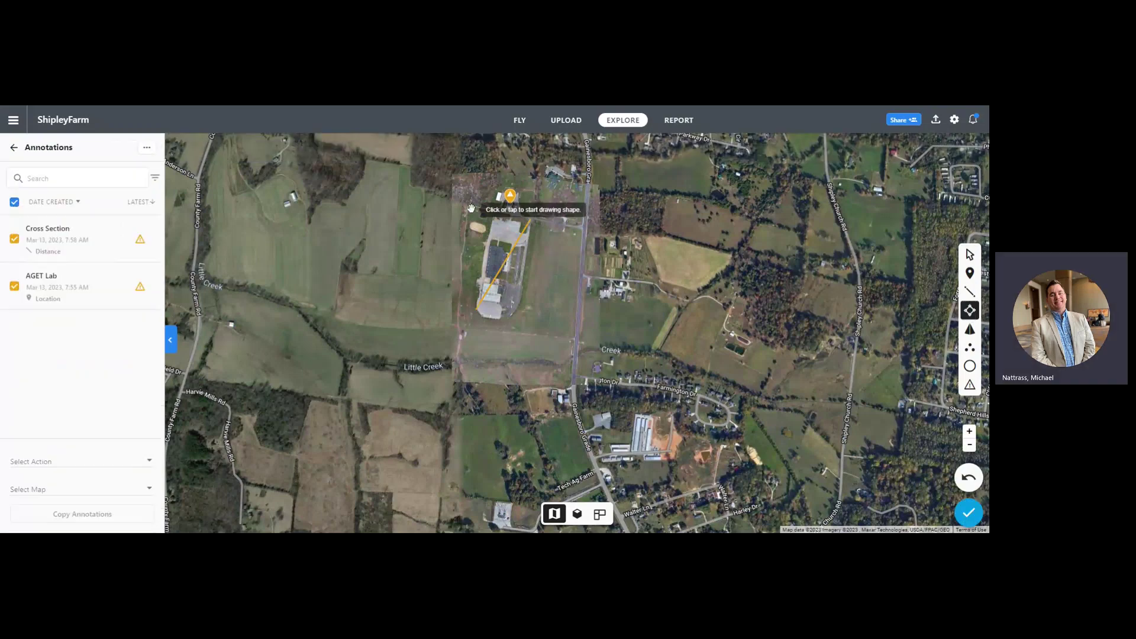
pyautogui.scroll(2, 485, 220)
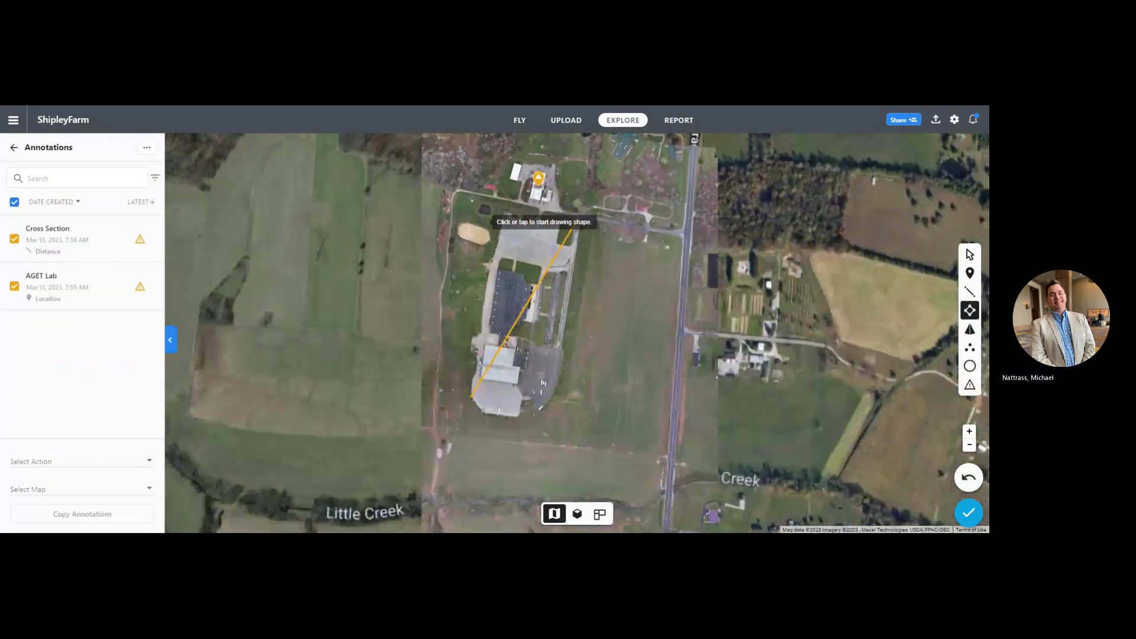
pyautogui.scroll(3, 488, 223)
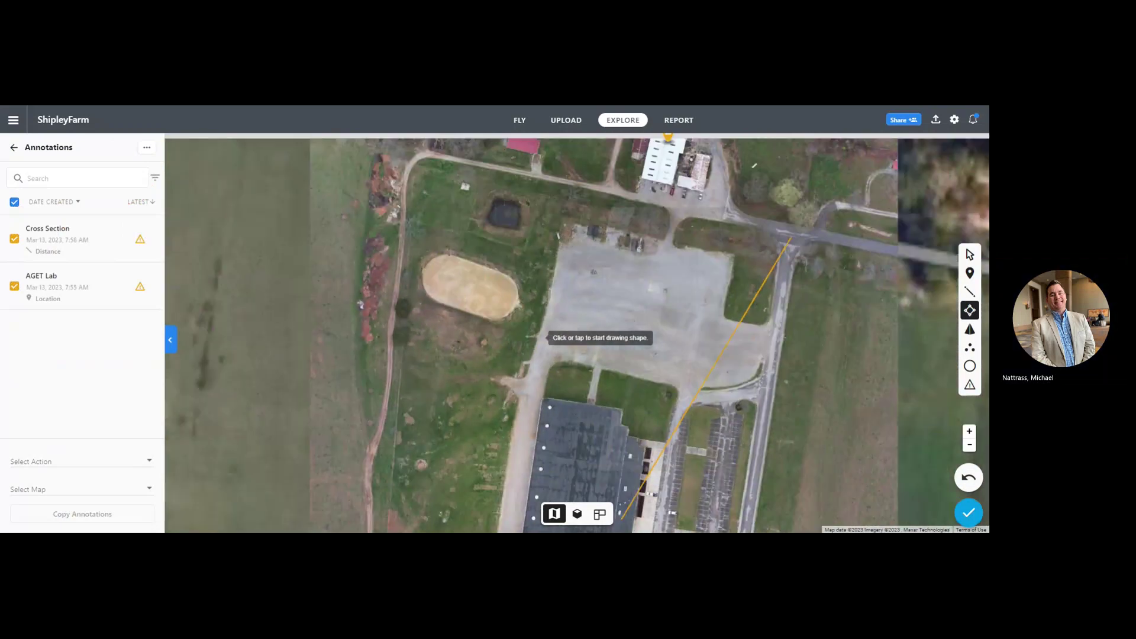
pyautogui.scroll(-1, 543, 338)
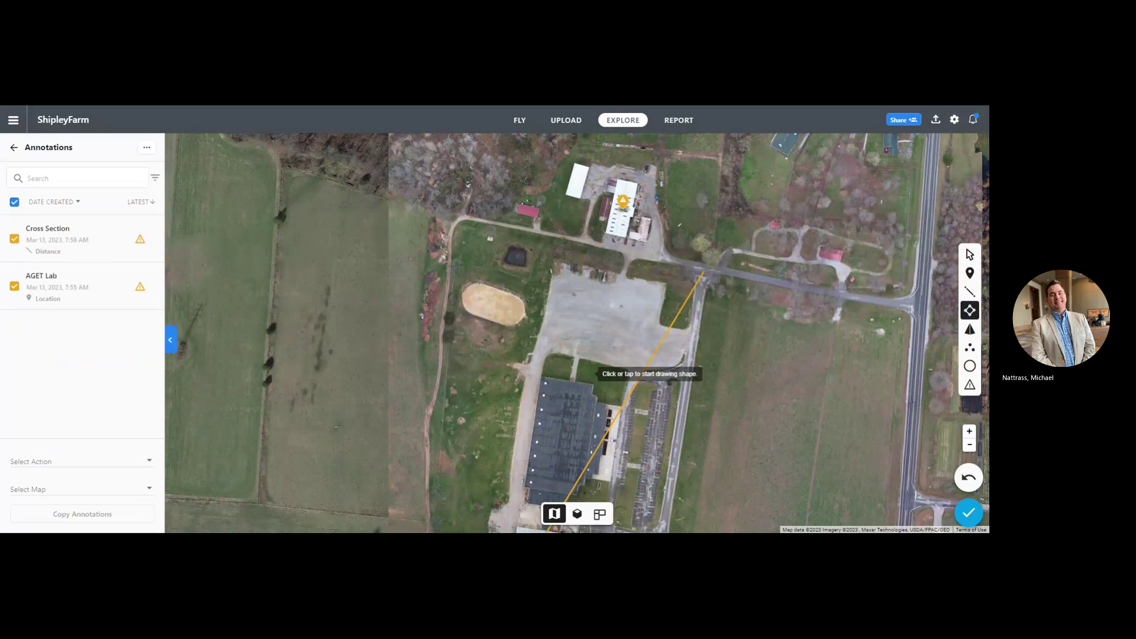
pyautogui.click(969, 310)
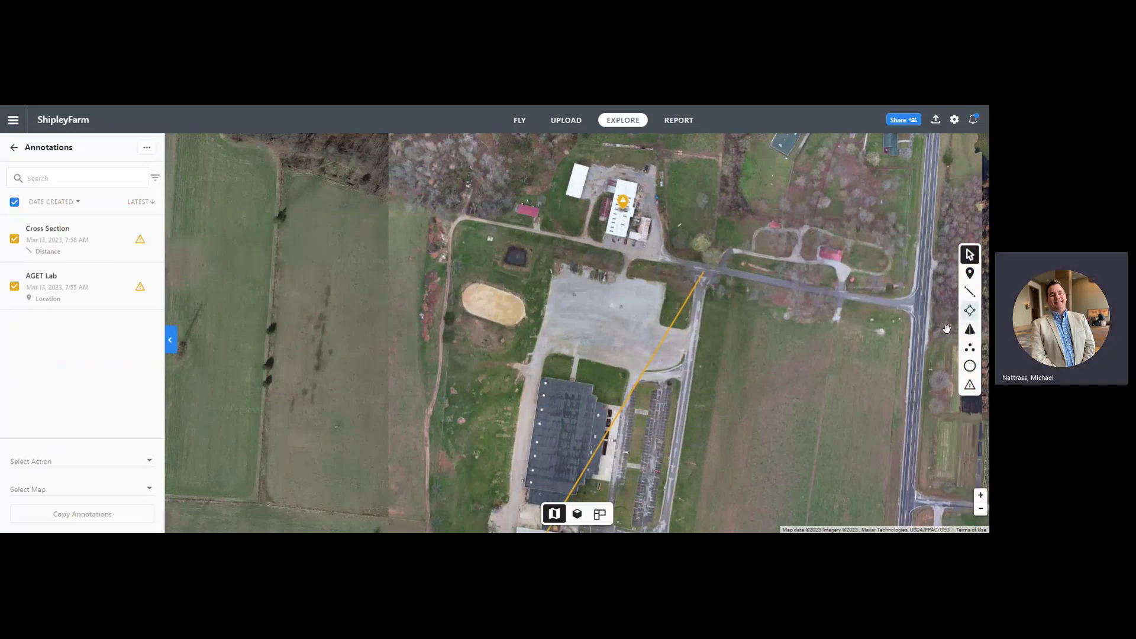
pyautogui.moveTo(772, 380); pyautogui.dragTo(753, 262)
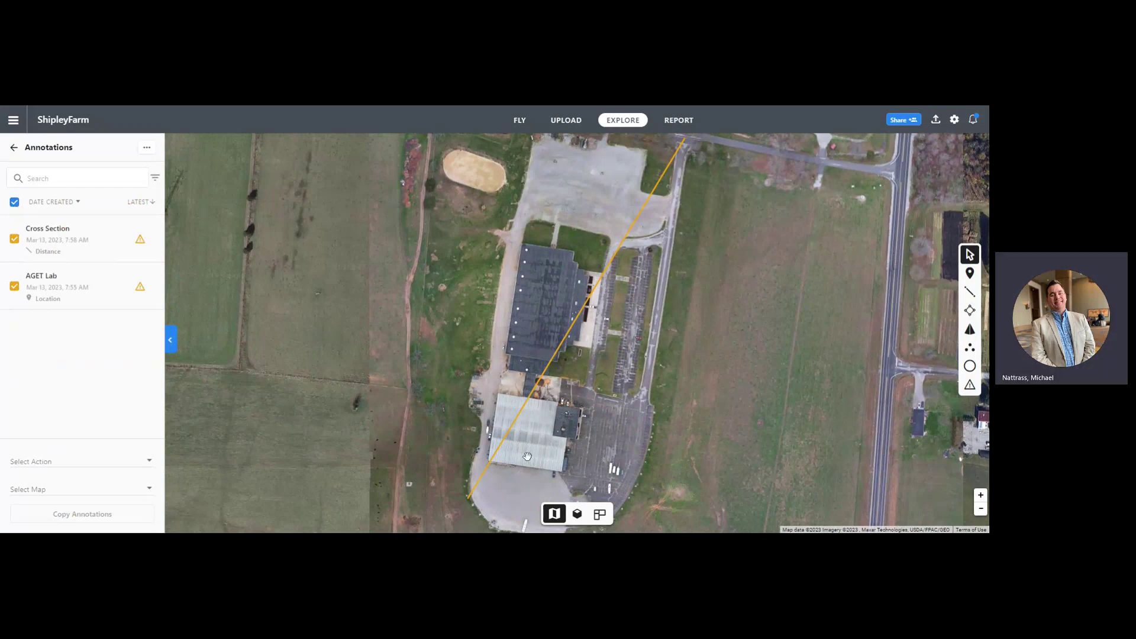
pyautogui.click(973, 317)
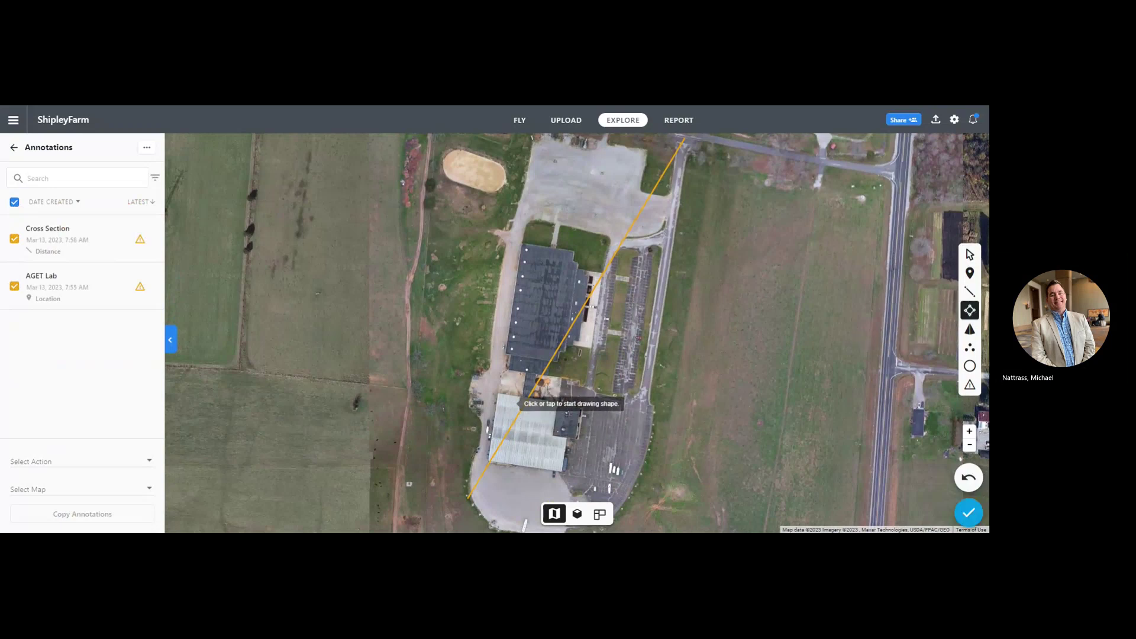
pyautogui.scroll(5, 613, 393)
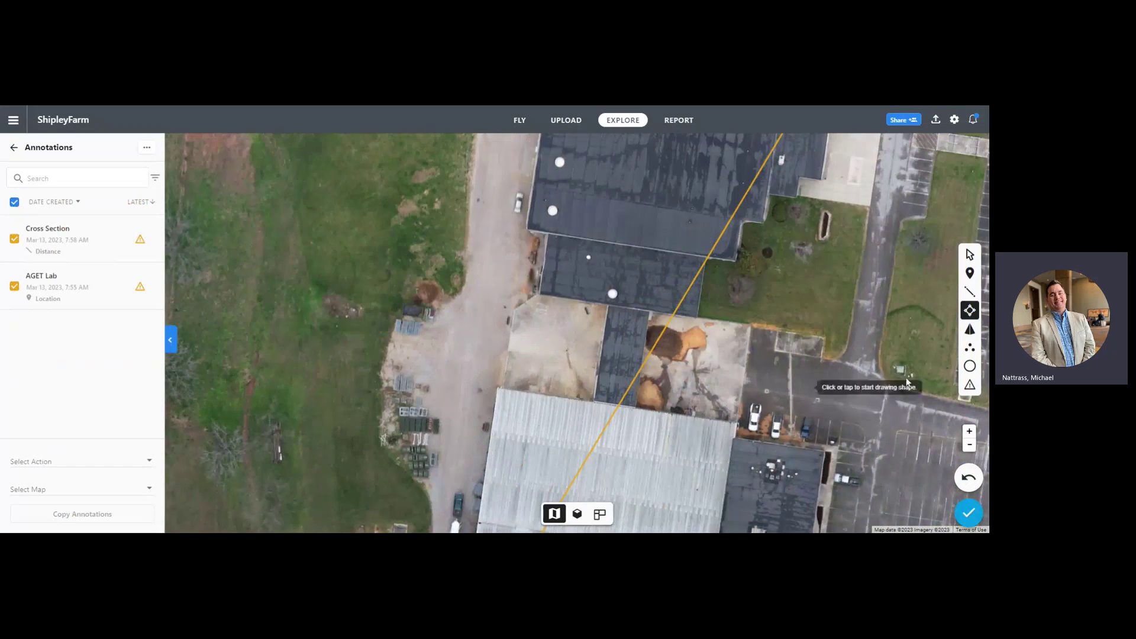
pyautogui.click(970, 310)
pyautogui.moveTo(808, 449); pyautogui.dragTo(772, 256)
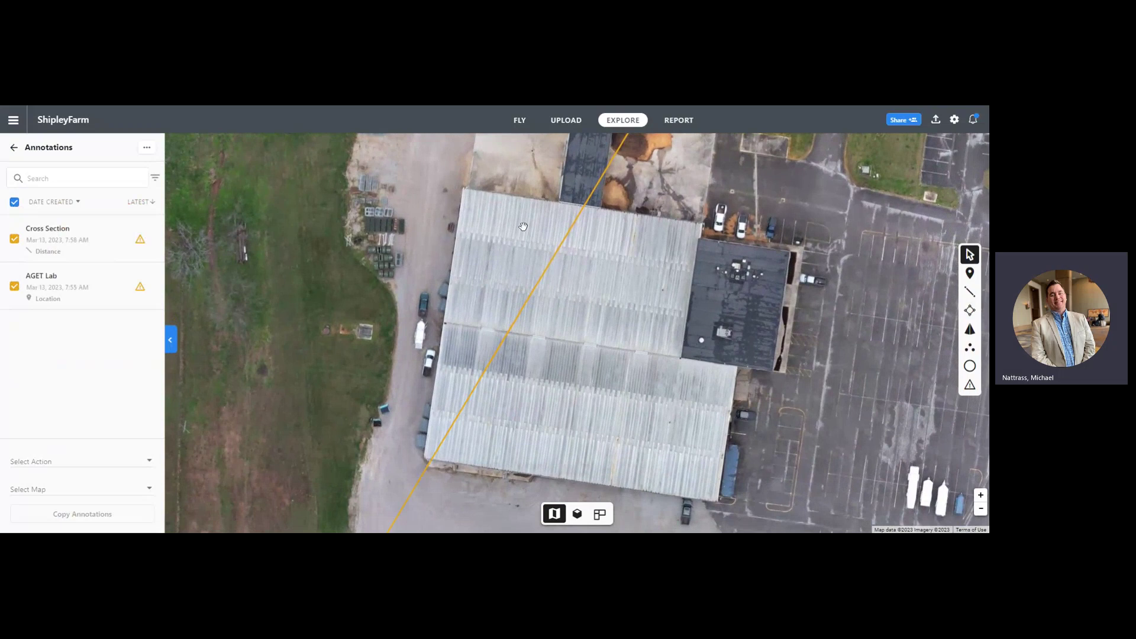
pyautogui.click(969, 310)
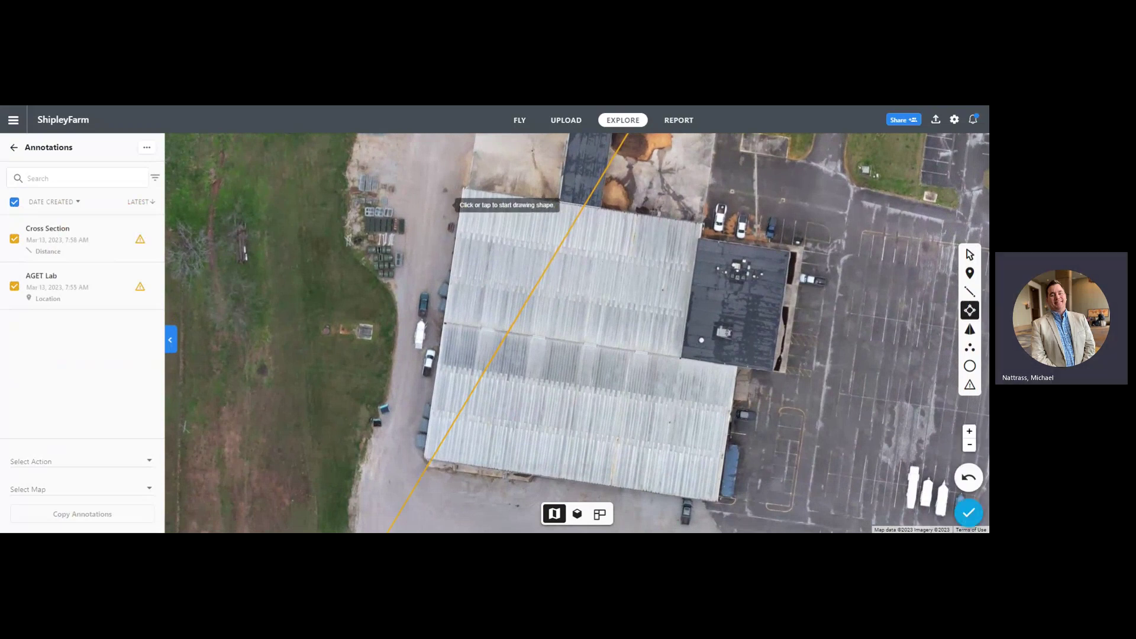
pyautogui.click(463, 189)
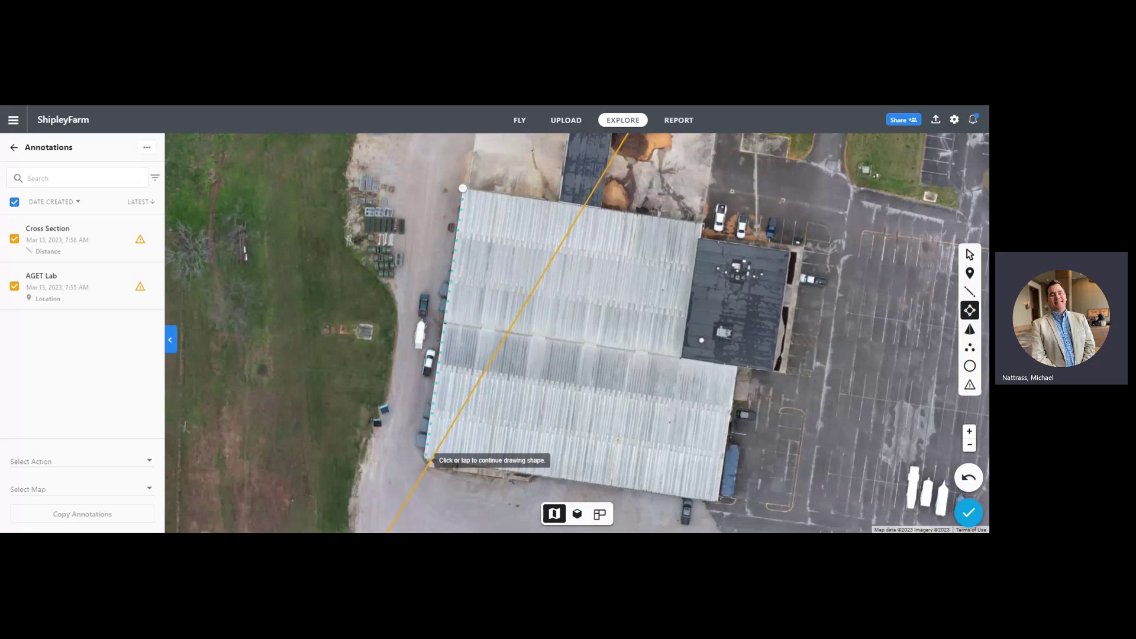
pyautogui.click(424, 458)
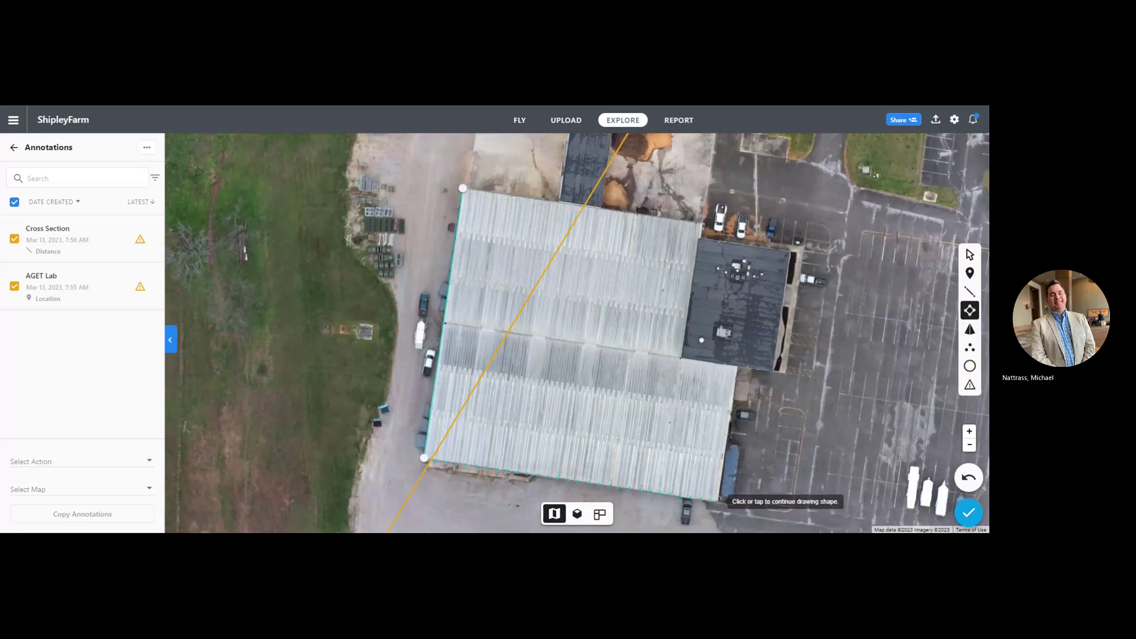
pyautogui.click(720, 500)
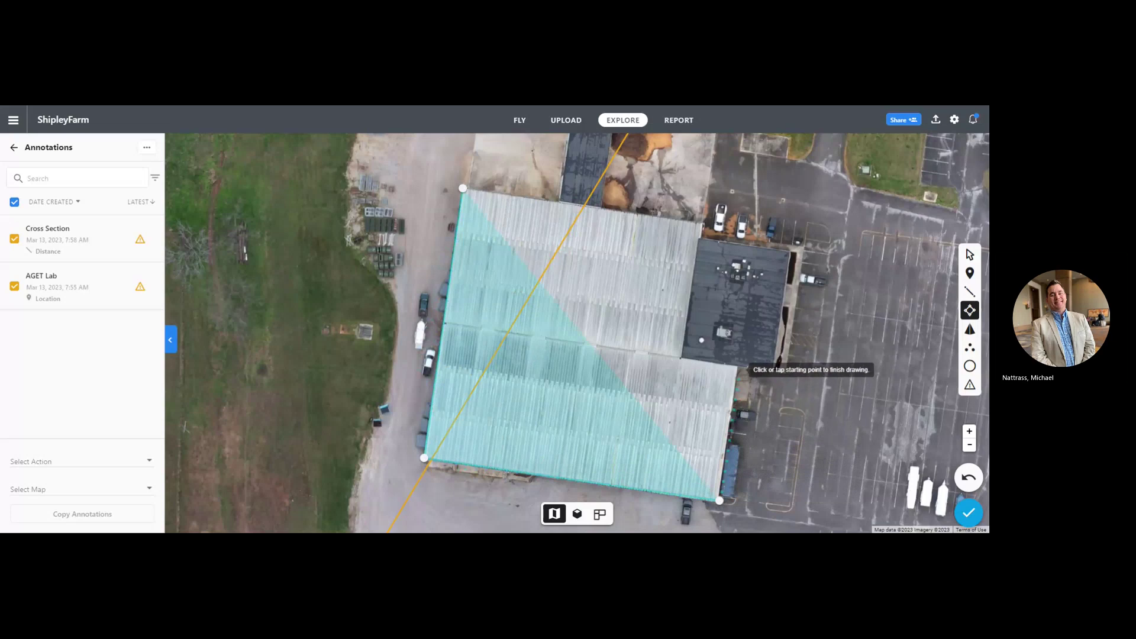
pyautogui.click(739, 366)
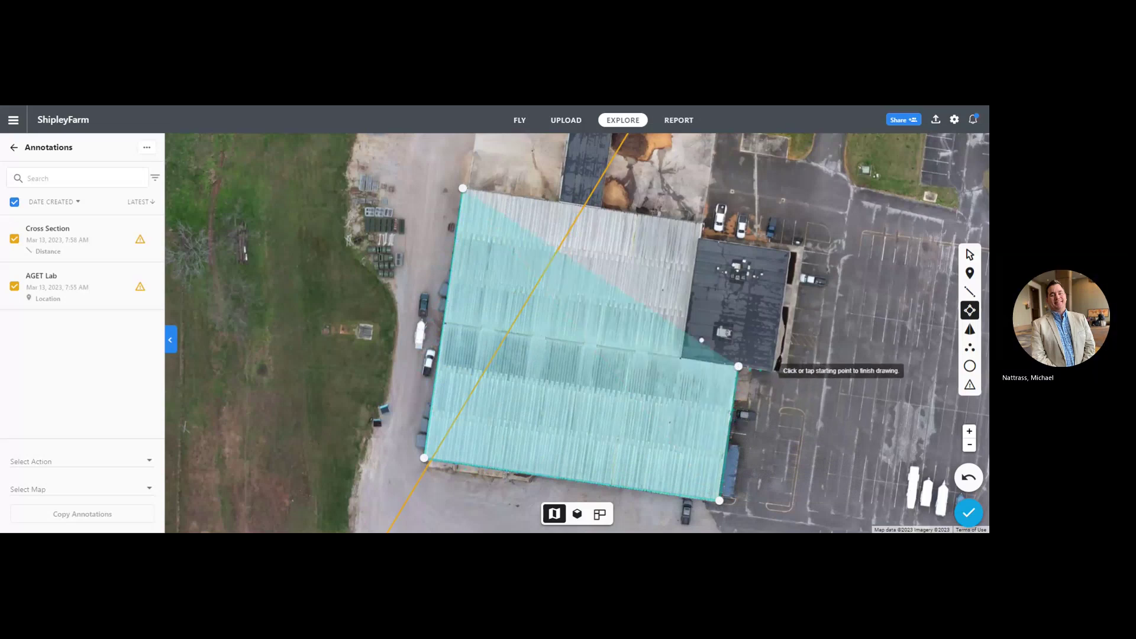
pyautogui.click(774, 370)
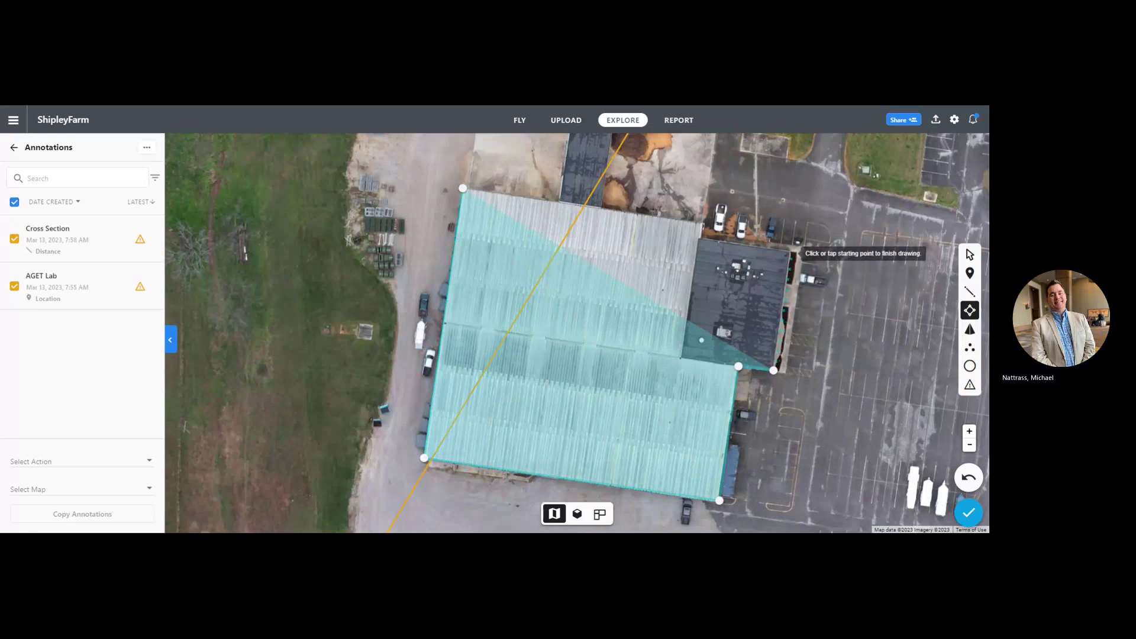
pyautogui.click(791, 253)
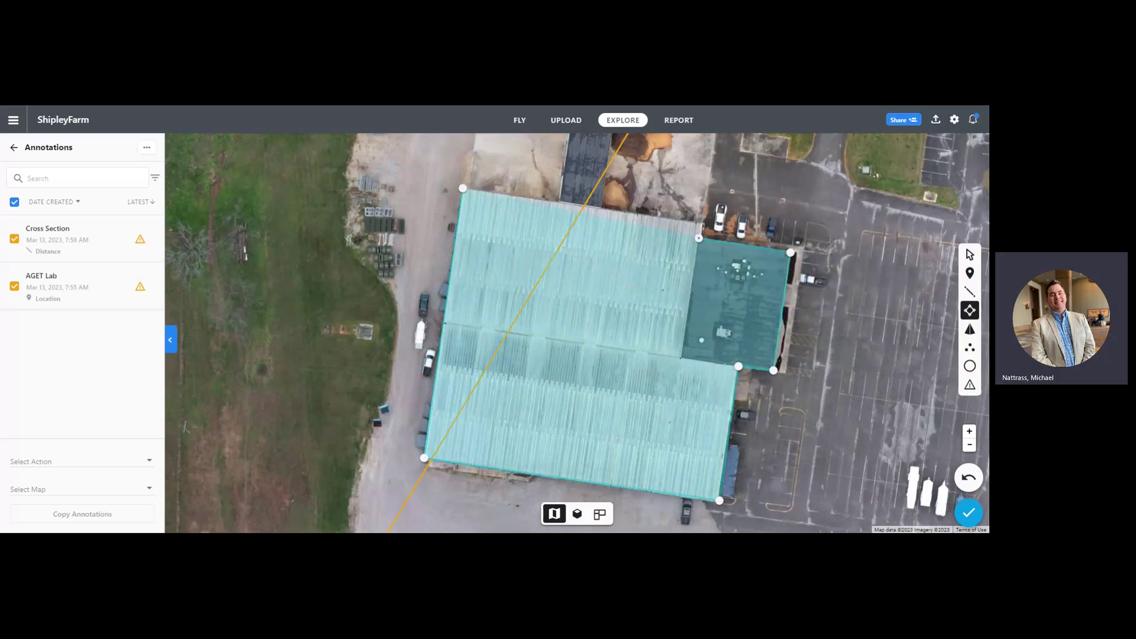
pyautogui.click(698, 238)
pyautogui.click(701, 225)
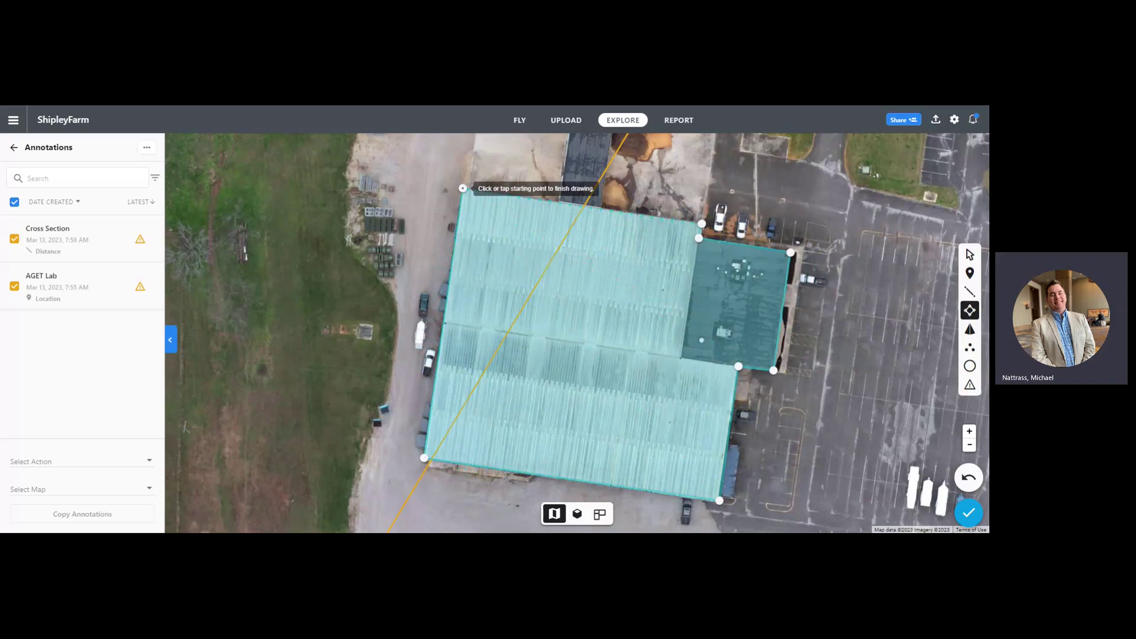
pyautogui.click(463, 189)
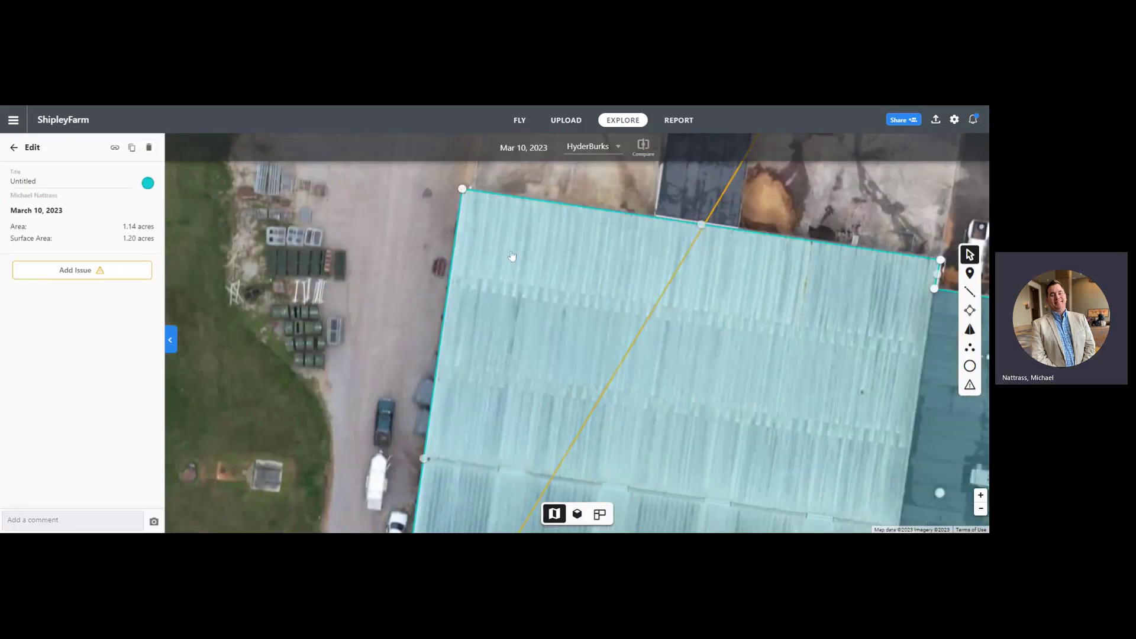
# Title the new area annotation "Sales Barn".
pyautogui.scroll(-3, 513, 256)
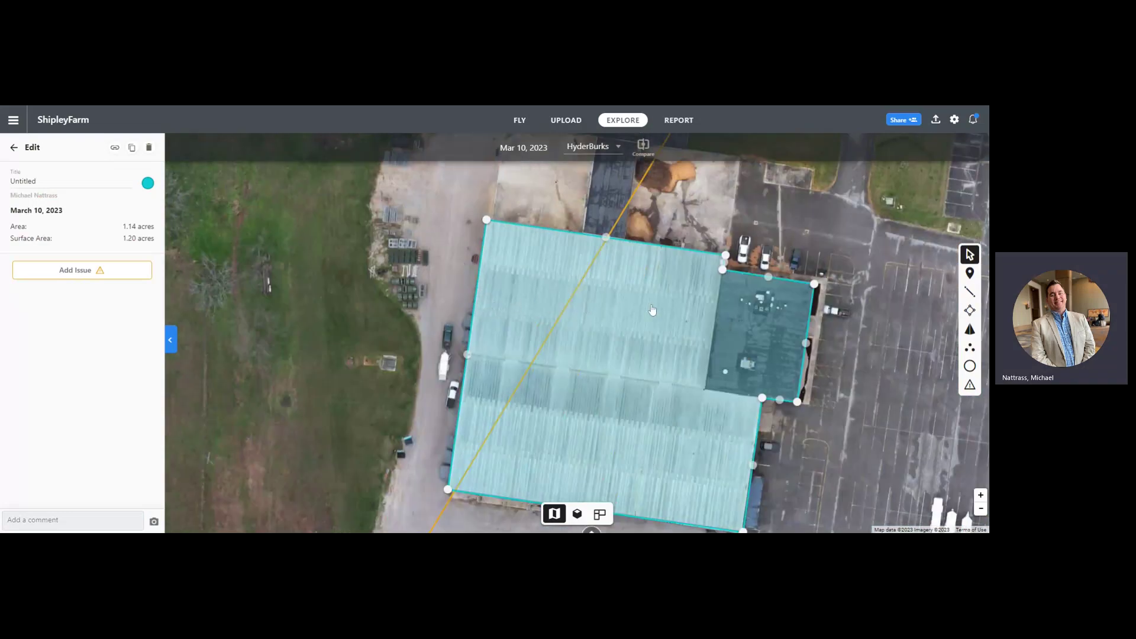
pyautogui.scroll(-3, 605, 370)
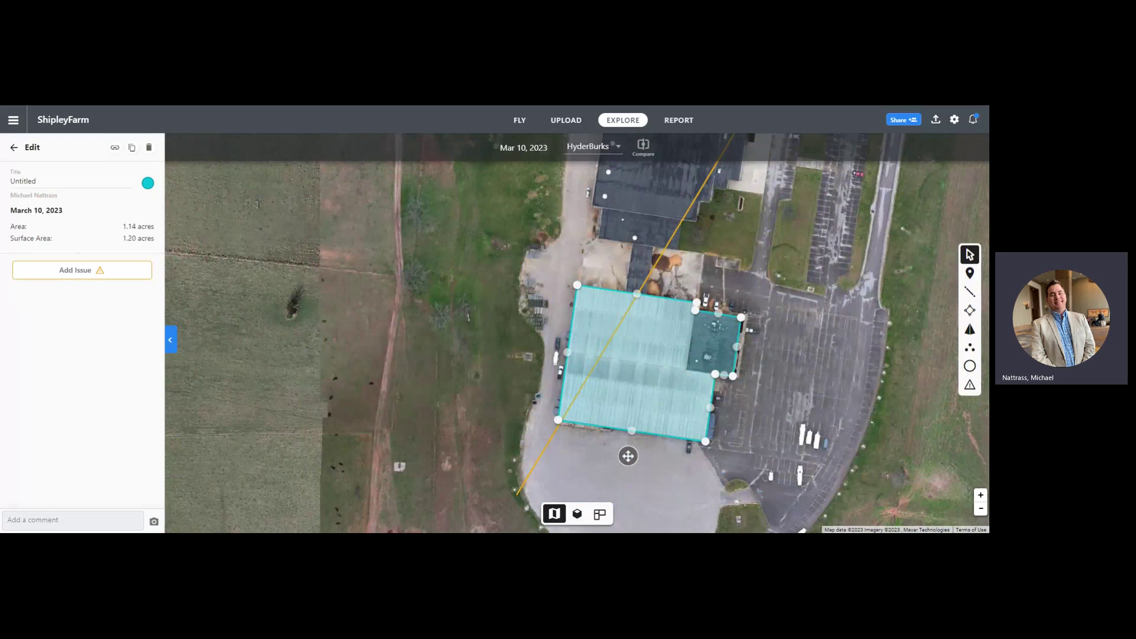
pyautogui.moveTo(40, 183); pyautogui.dragTo(1, 187)
pyautogui.write('Sales Barn')
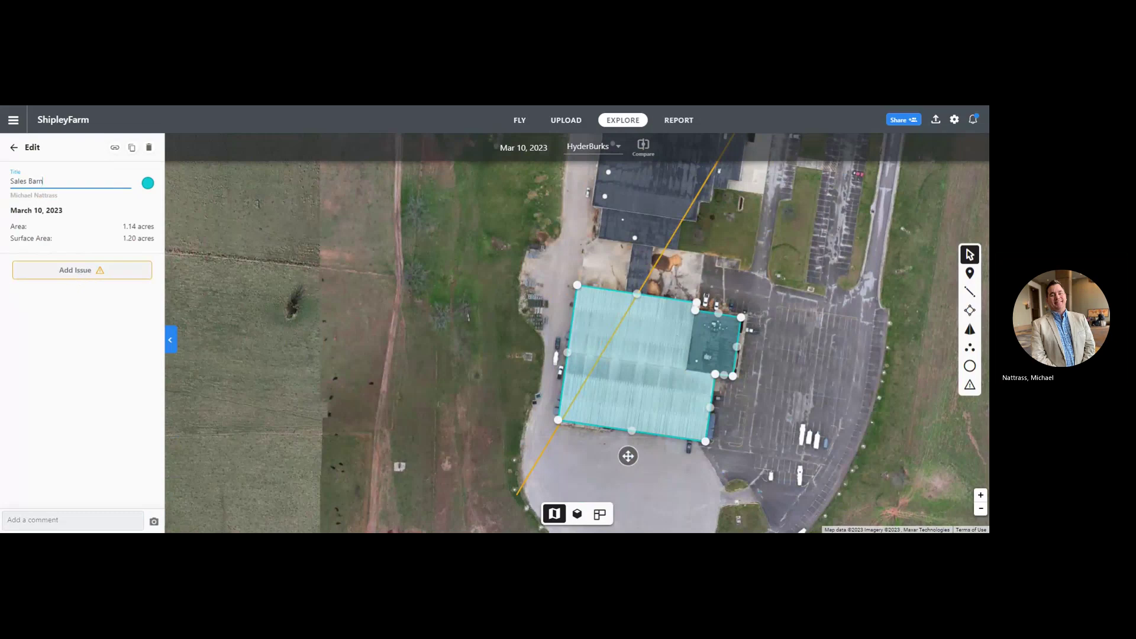
# Add an issue to the Sales Barn area with severity 1 (Minimal) and return to the annotations list.
pyautogui.click(76, 270)
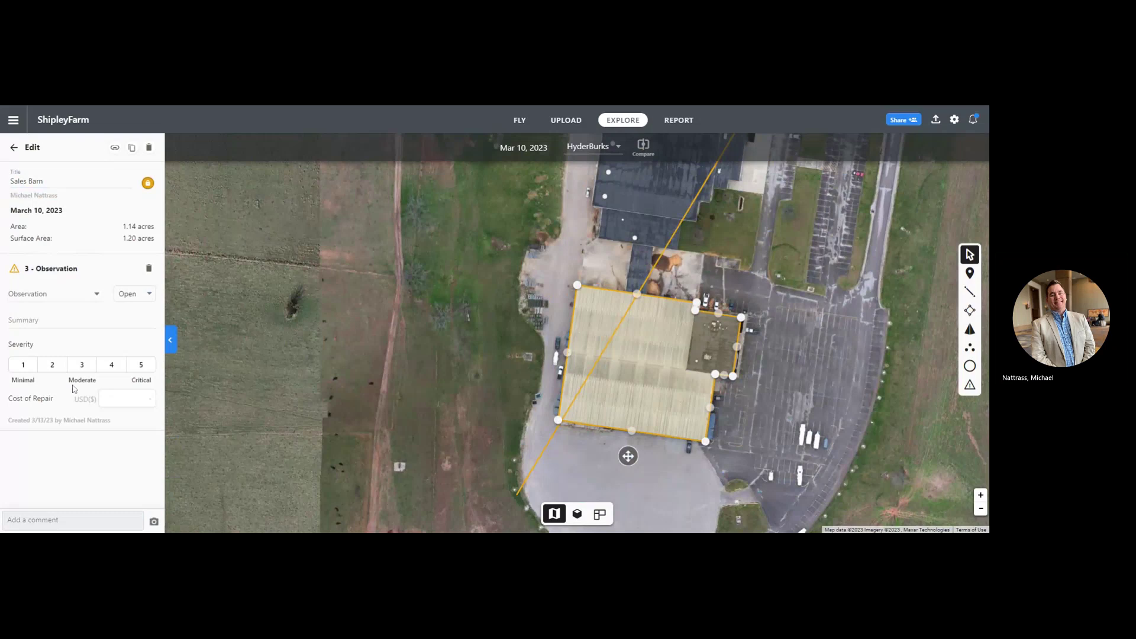
pyautogui.click(25, 364)
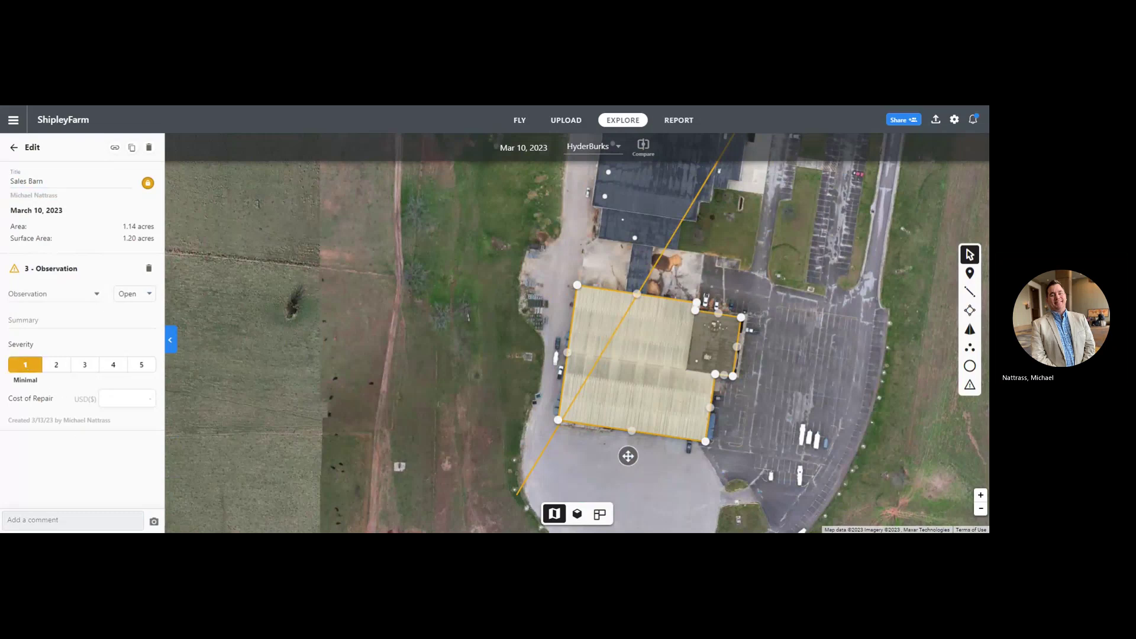
pyautogui.click(13, 148)
# Draw a volume annotation of about 1,681 ft² around the pale oval deposit on the dirt track southwest of the Sales Barn.
pyautogui.scroll(-5, 689, 376)
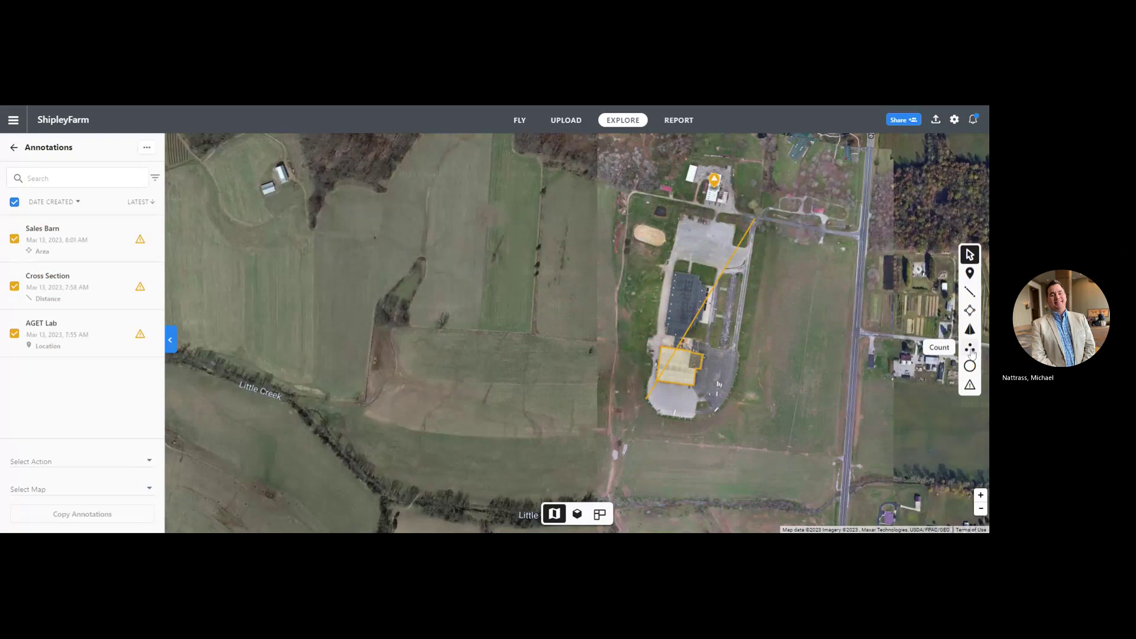
pyautogui.scroll(3, 767, 323)
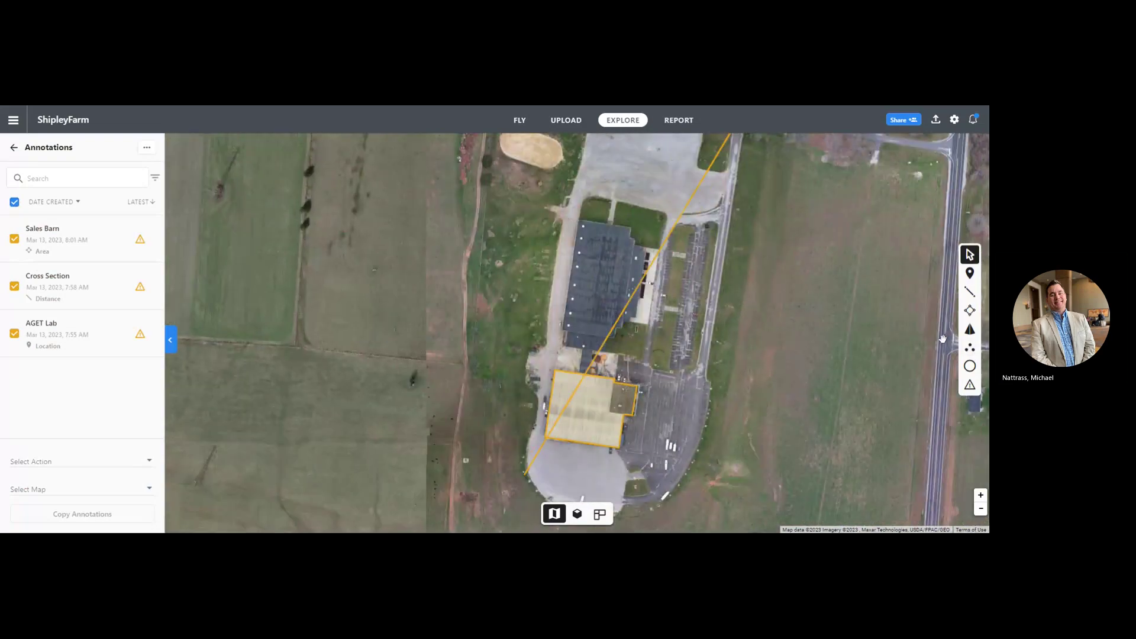
pyautogui.click(971, 333)
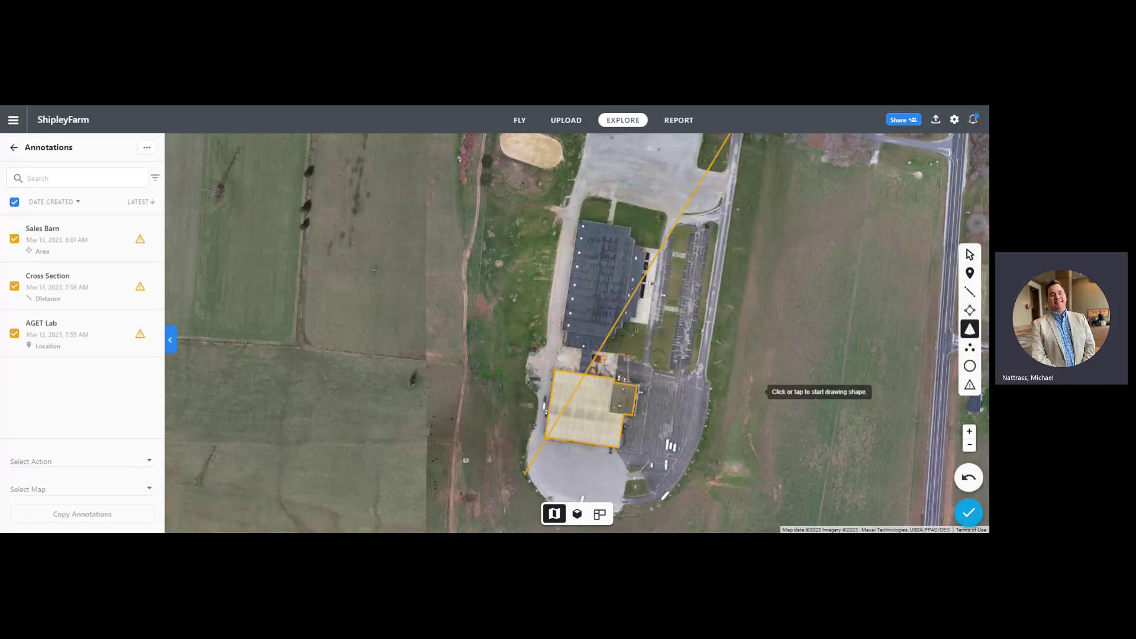
pyautogui.scroll(-3, 766, 399)
pyautogui.moveTo(784, 414); pyautogui.dragTo(741, 355)
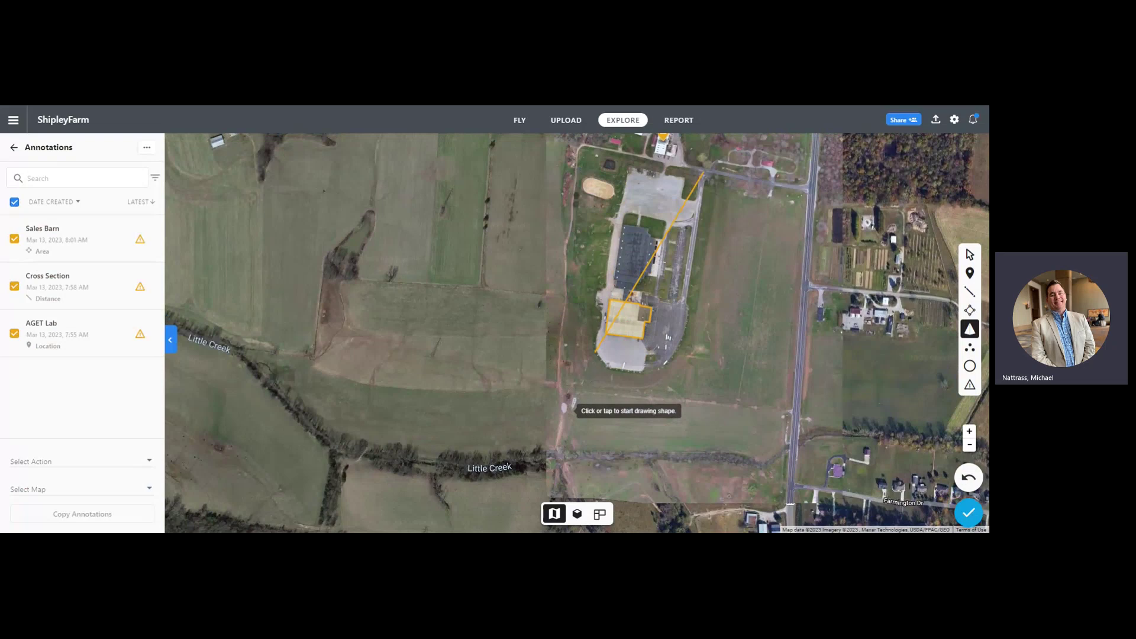
pyautogui.scroll(4, 574, 411)
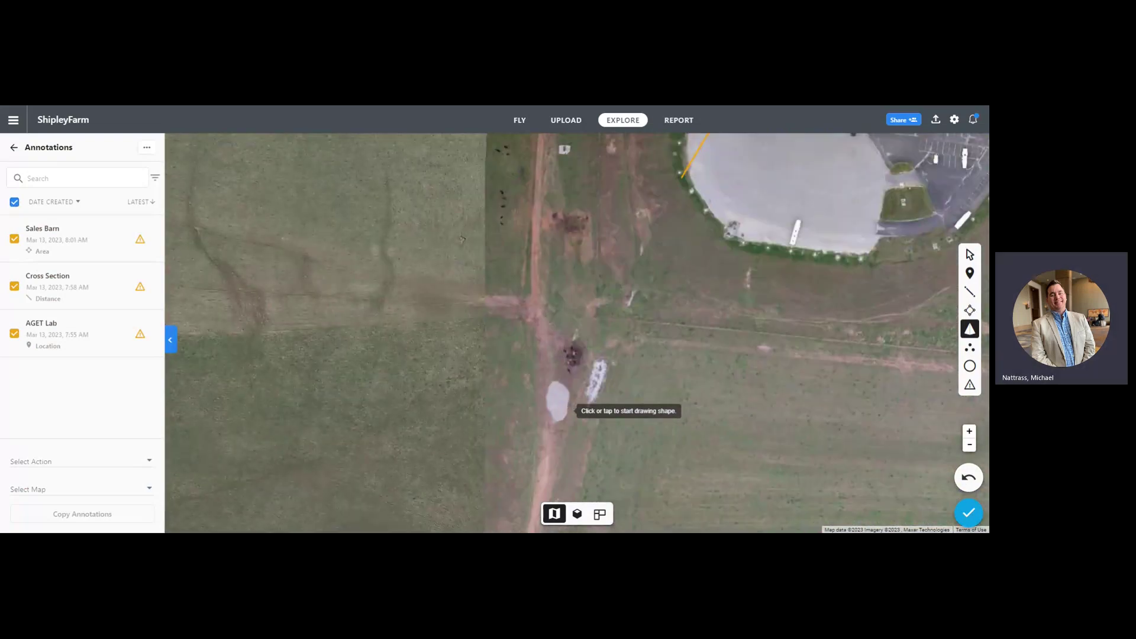
pyautogui.scroll(2, 574, 410)
pyautogui.scroll(2, 574, 411)
pyautogui.scroll(-4, 574, 411)
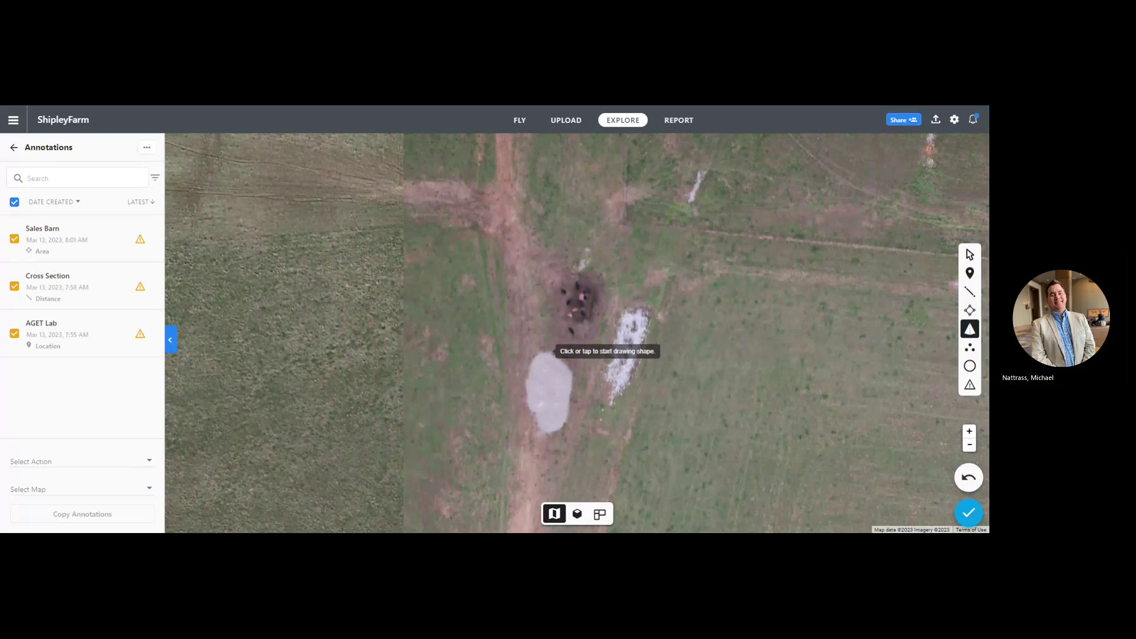
pyautogui.click(543, 350)
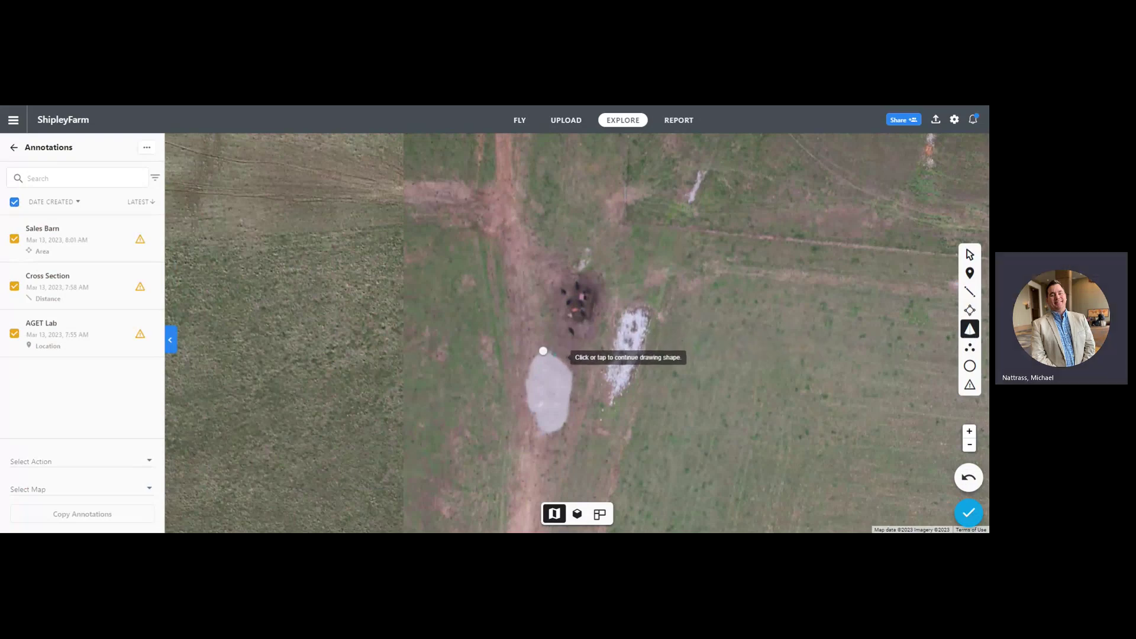
pyautogui.click(557, 357)
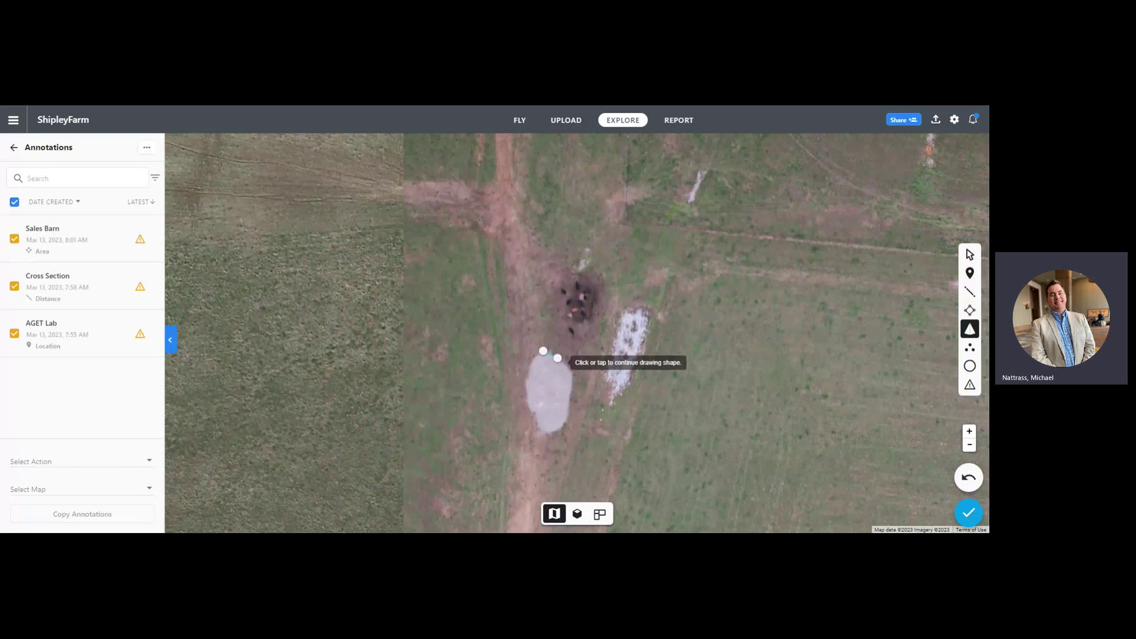
pyautogui.click(572, 370)
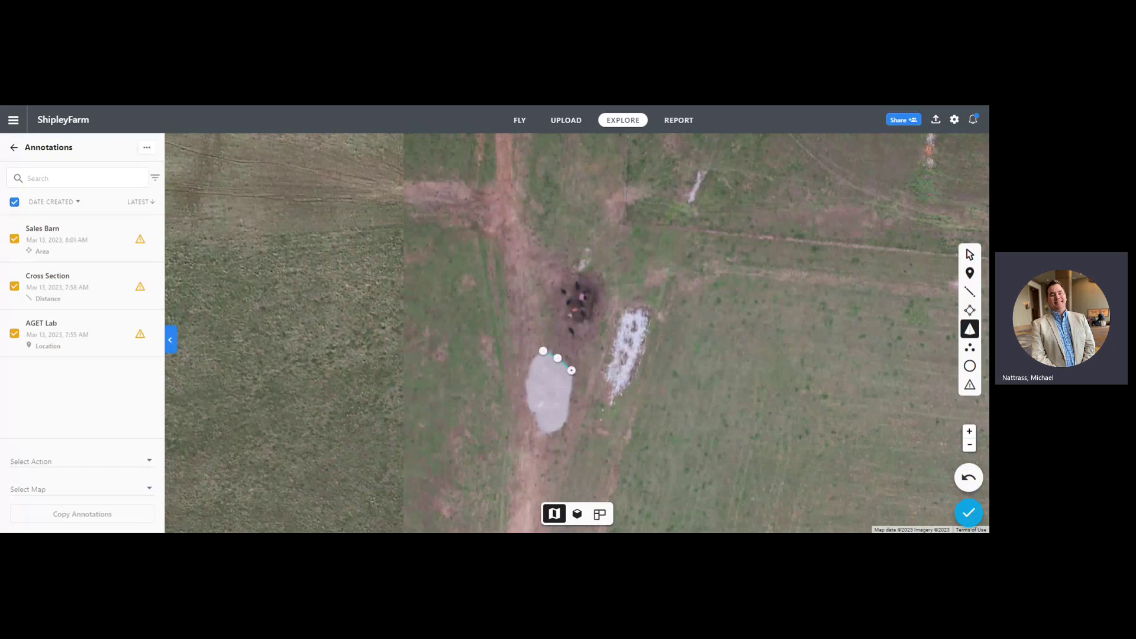
pyautogui.click(572, 383)
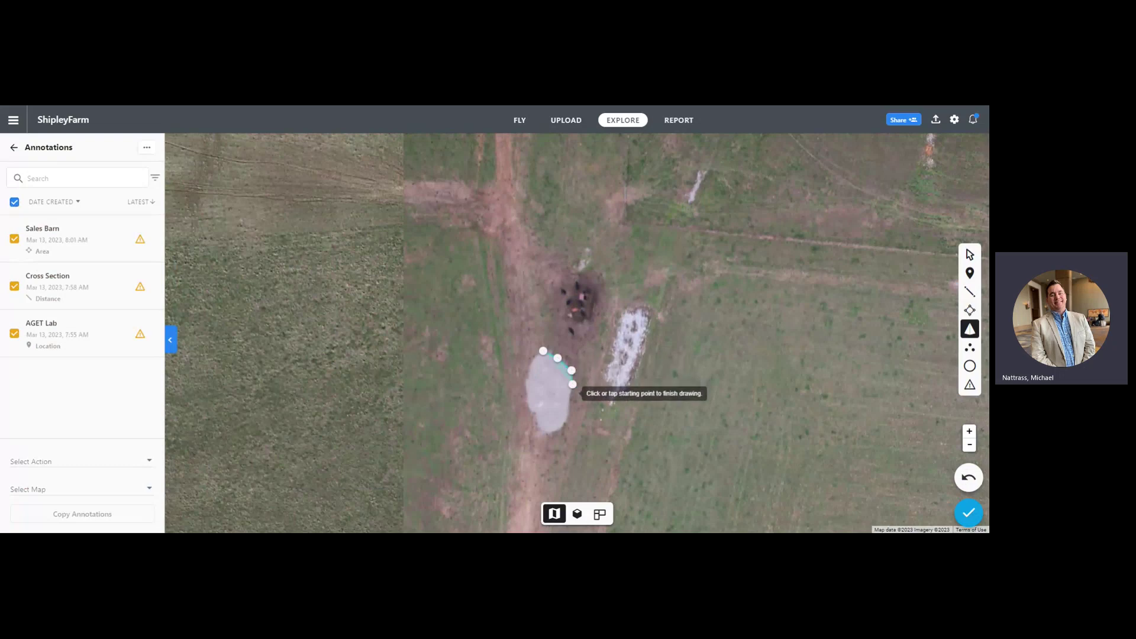
pyautogui.click(571, 392)
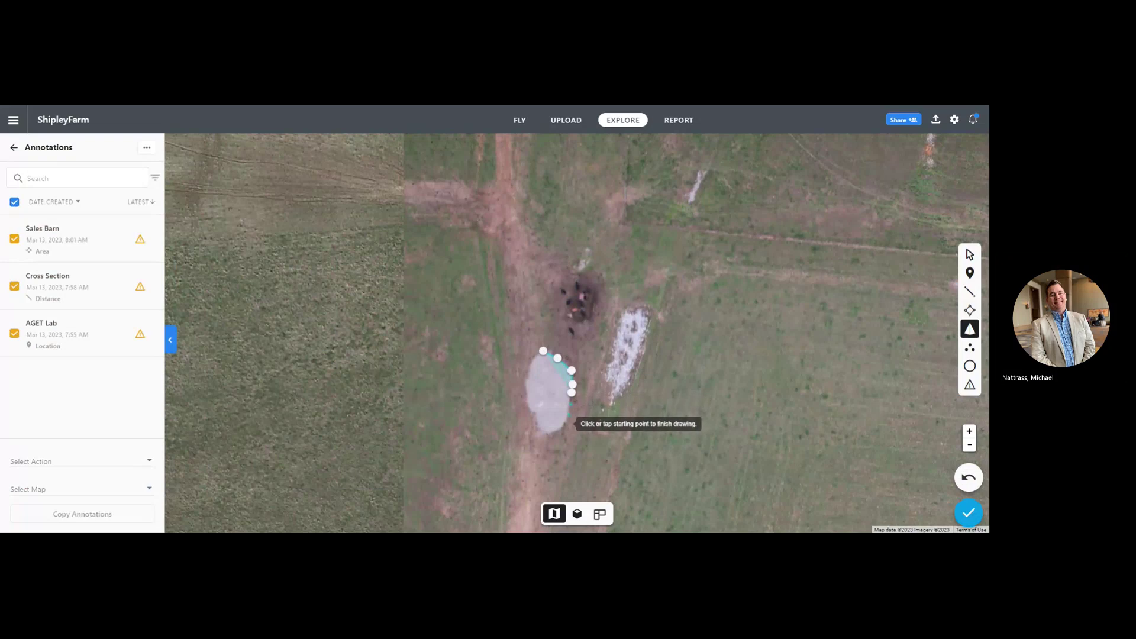
pyautogui.click(565, 424)
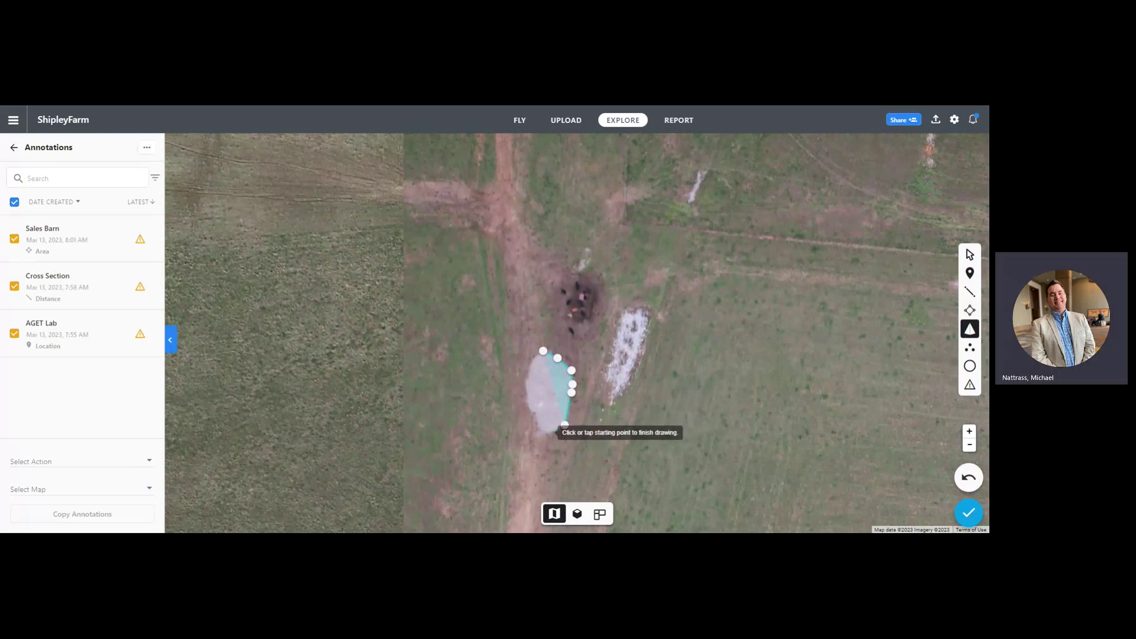
pyautogui.click(545, 433)
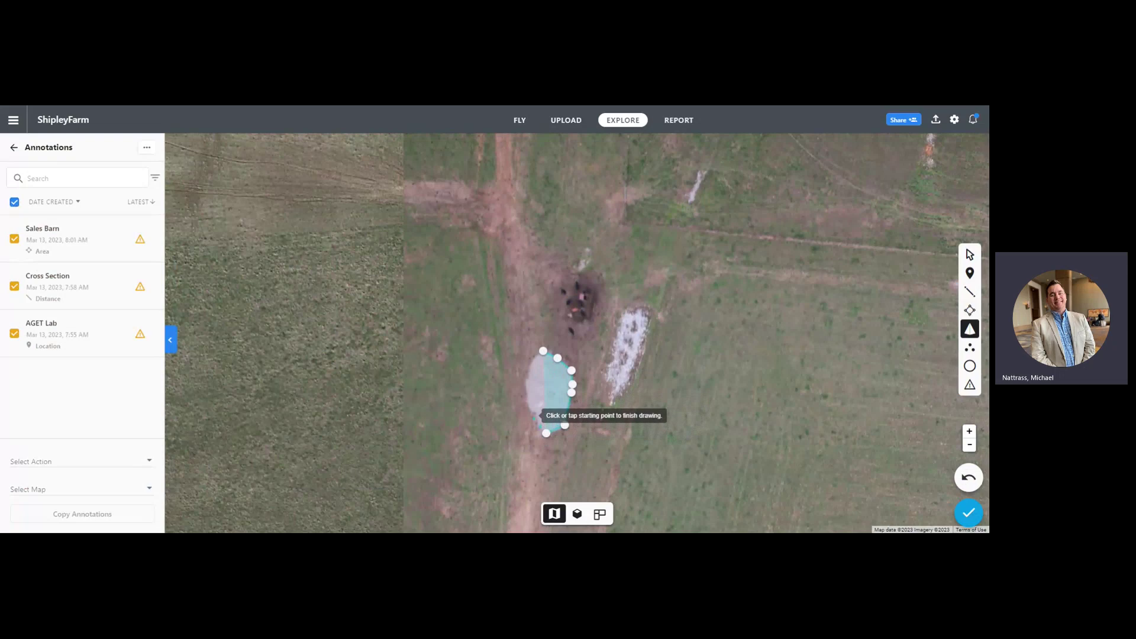
pyautogui.click(536, 413)
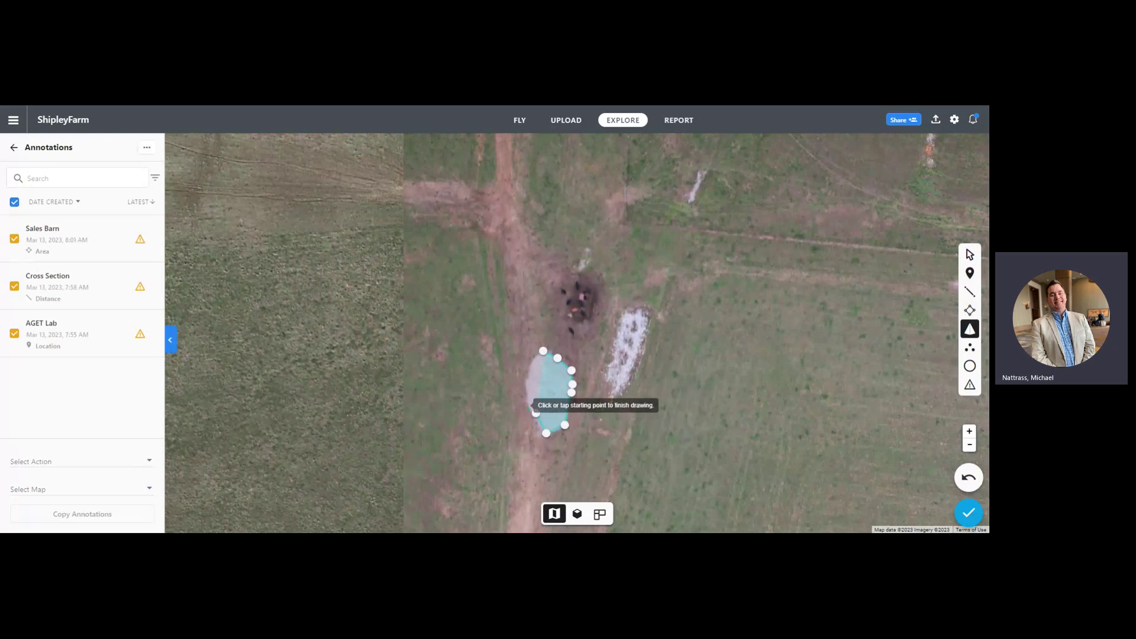
pyautogui.click(526, 406)
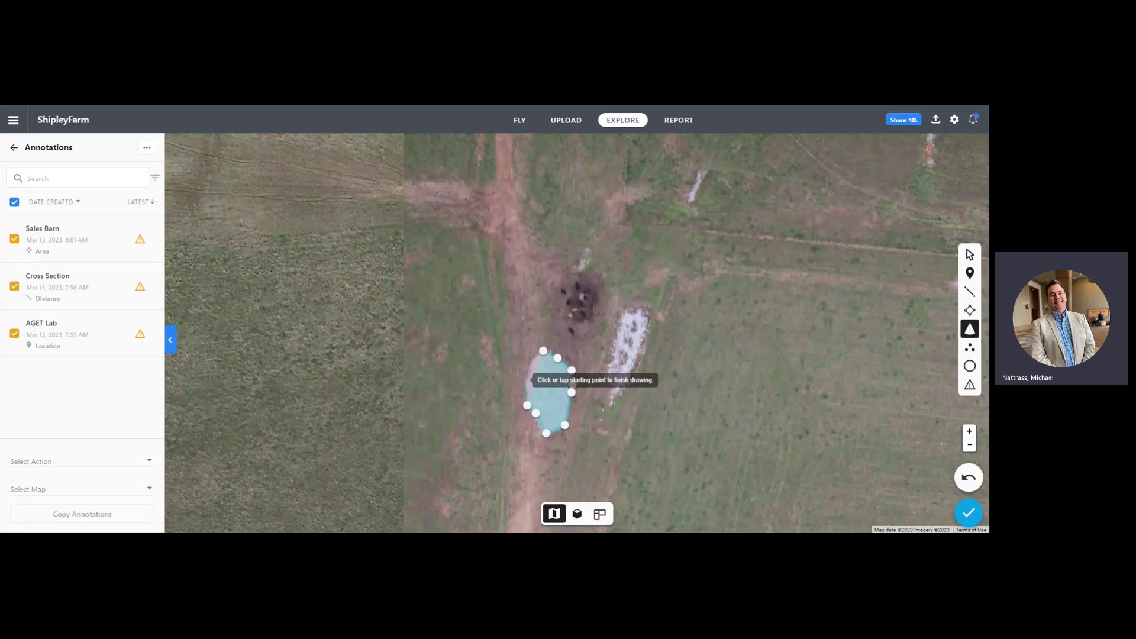
pyautogui.click(521, 379)
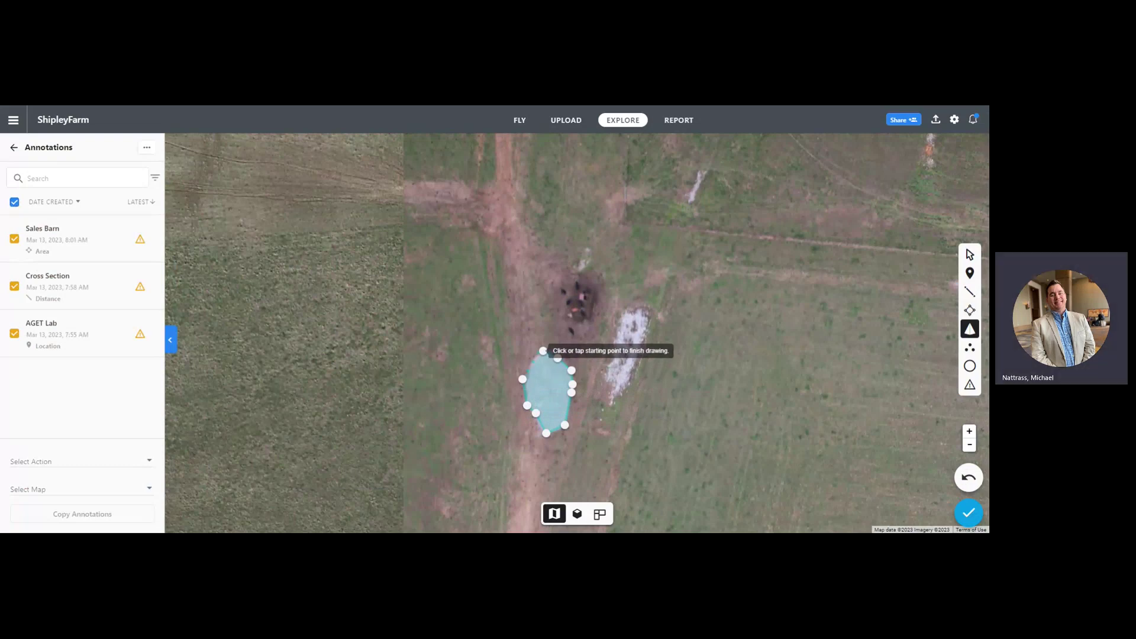
pyautogui.click(537, 350)
pyautogui.click(543, 351)
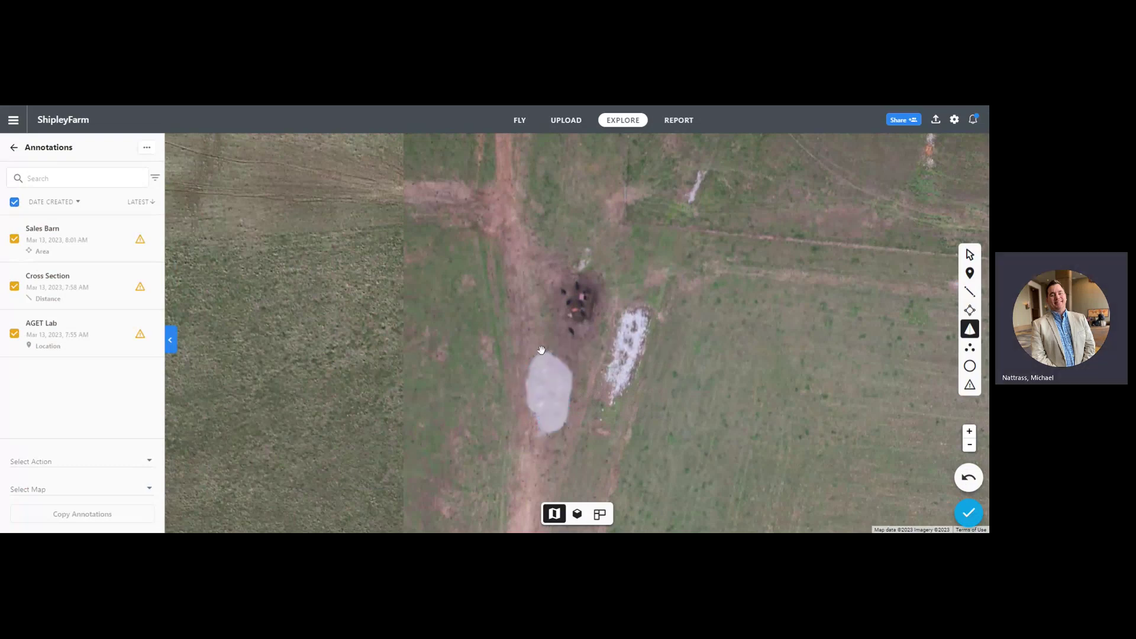
# Title the new volume annotation "Lime Deposit 1".
pyautogui.scroll(2, 537, 362)
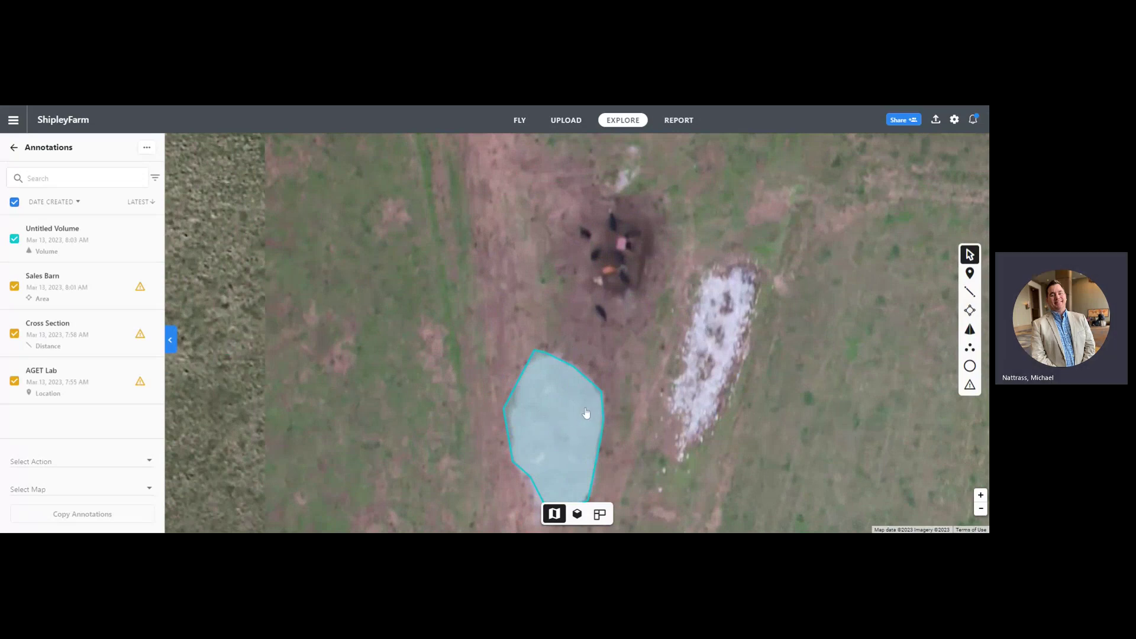
pyautogui.scroll(-3, 586, 413)
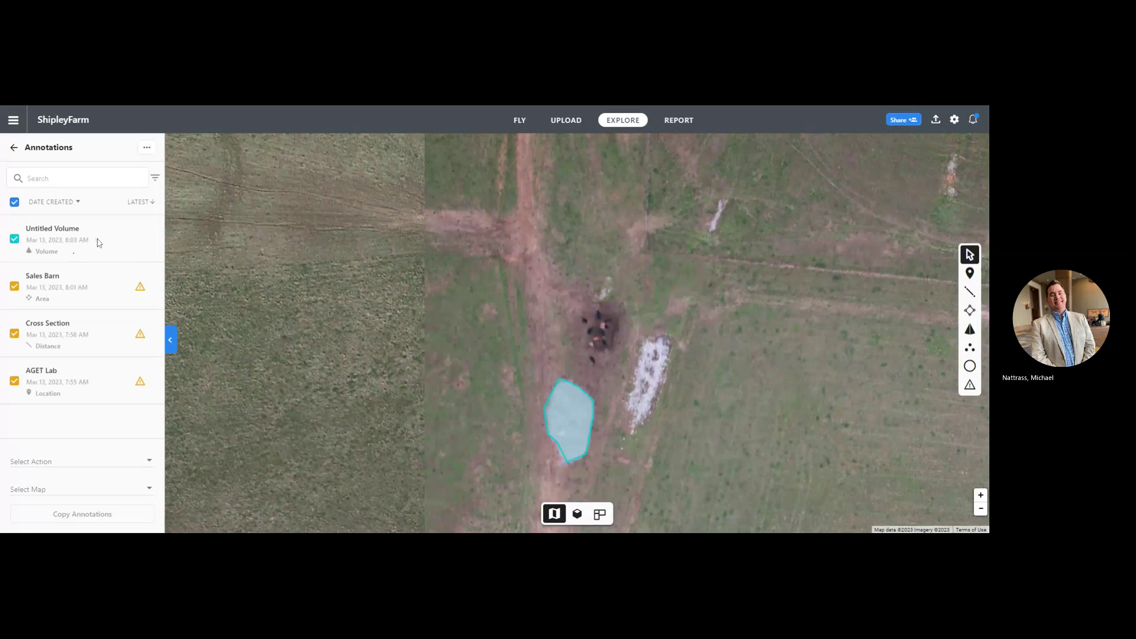
pyautogui.click(73, 236)
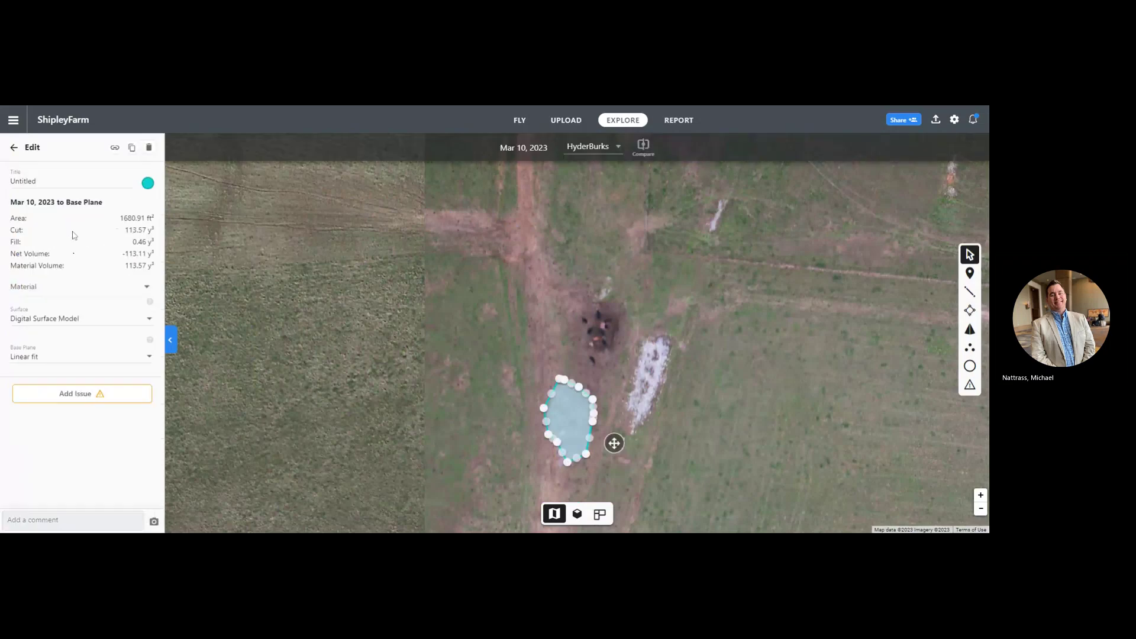
pyautogui.moveTo(44, 182); pyautogui.dragTo(1, 186)
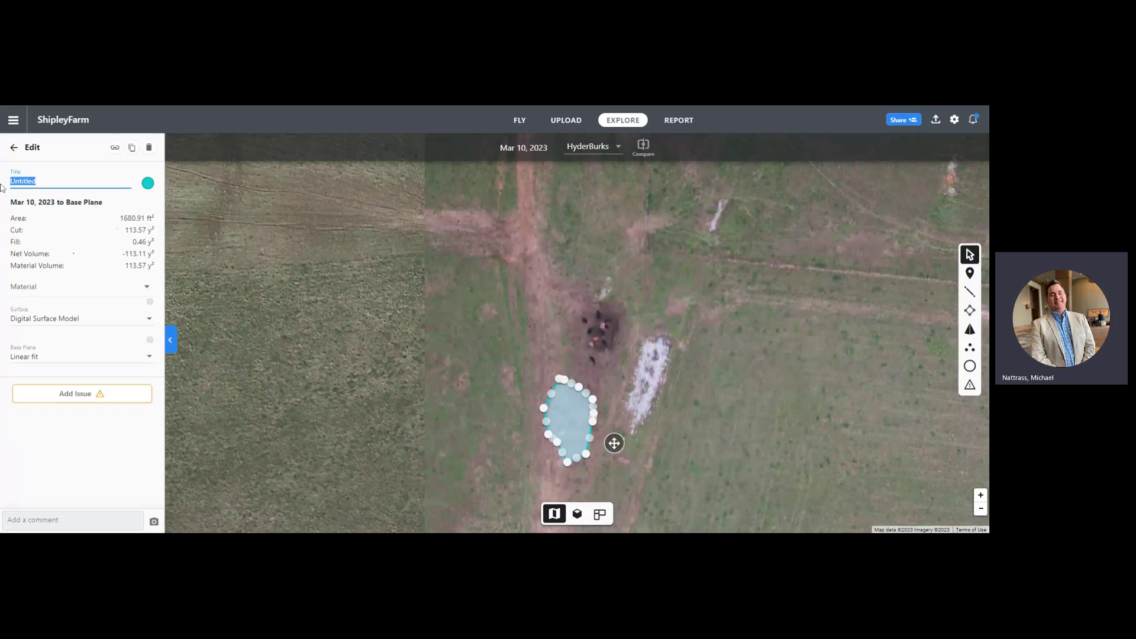
pyautogui.write('Lim')
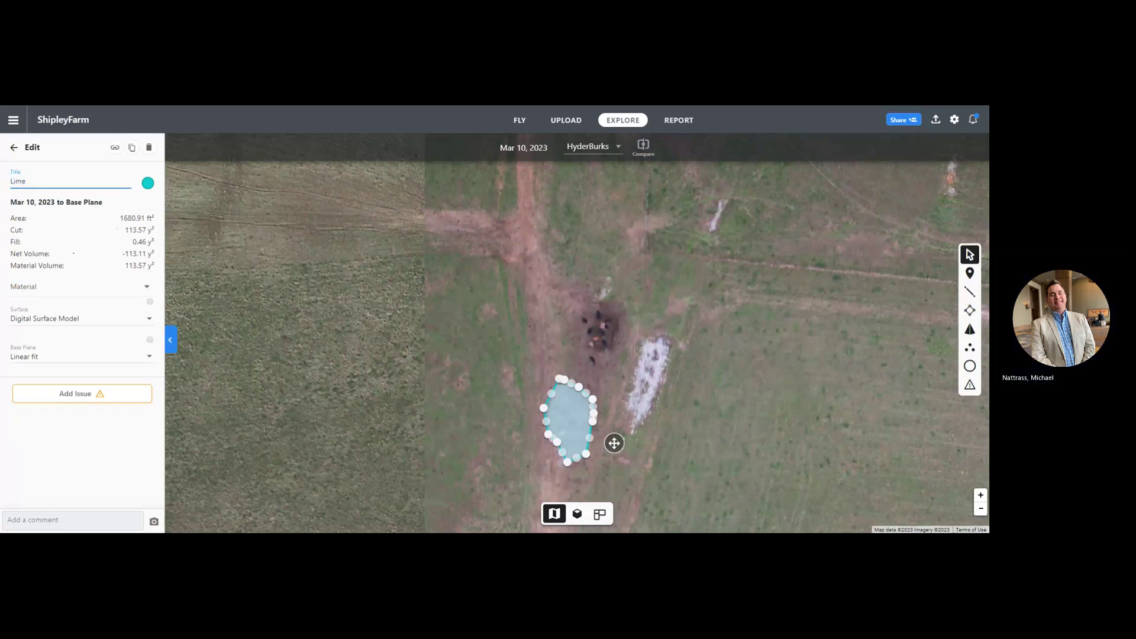
pyautogui.write('e Deposit 1')
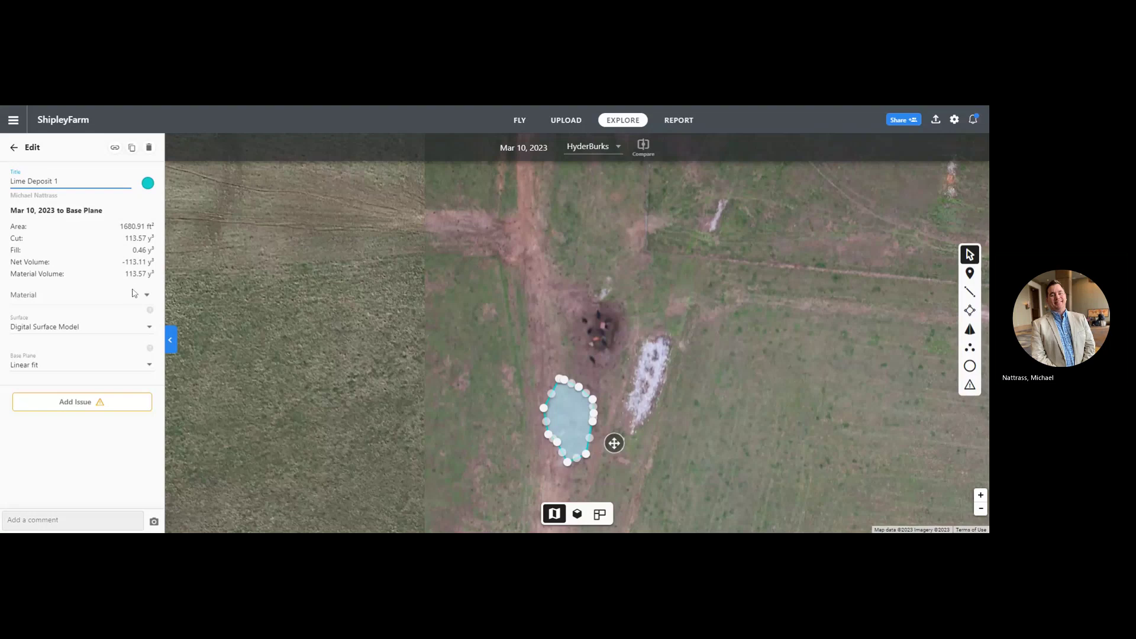
# Add an issue to the Lime Deposit 1 volume with severity 1 (Minimal) and return to the annotations list.
pyautogui.click(74, 403)
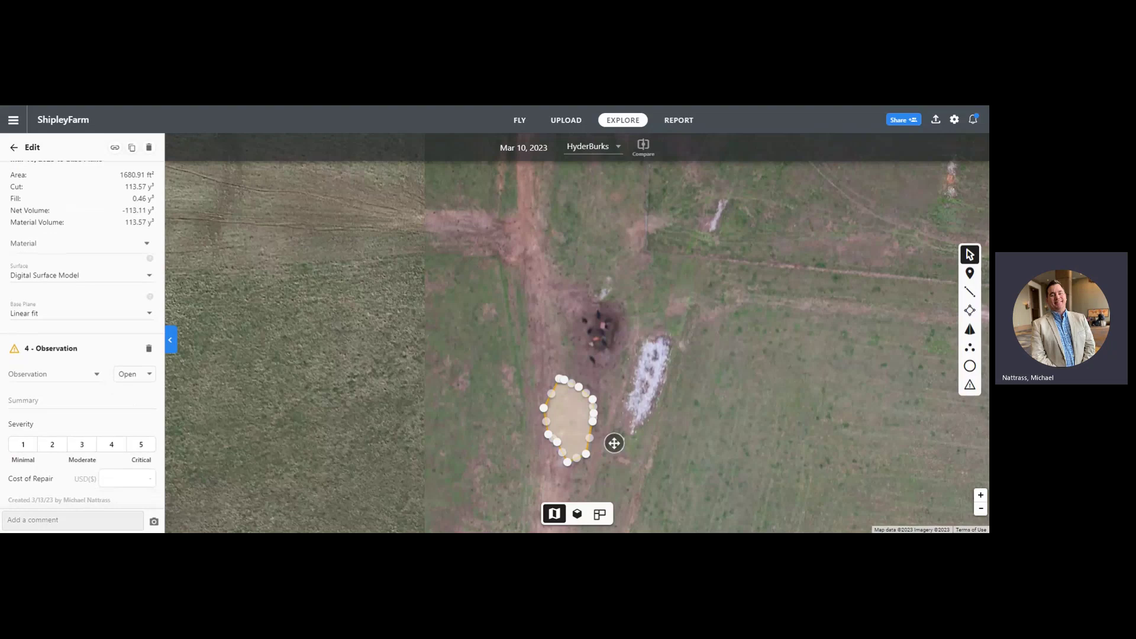
pyautogui.click(26, 445)
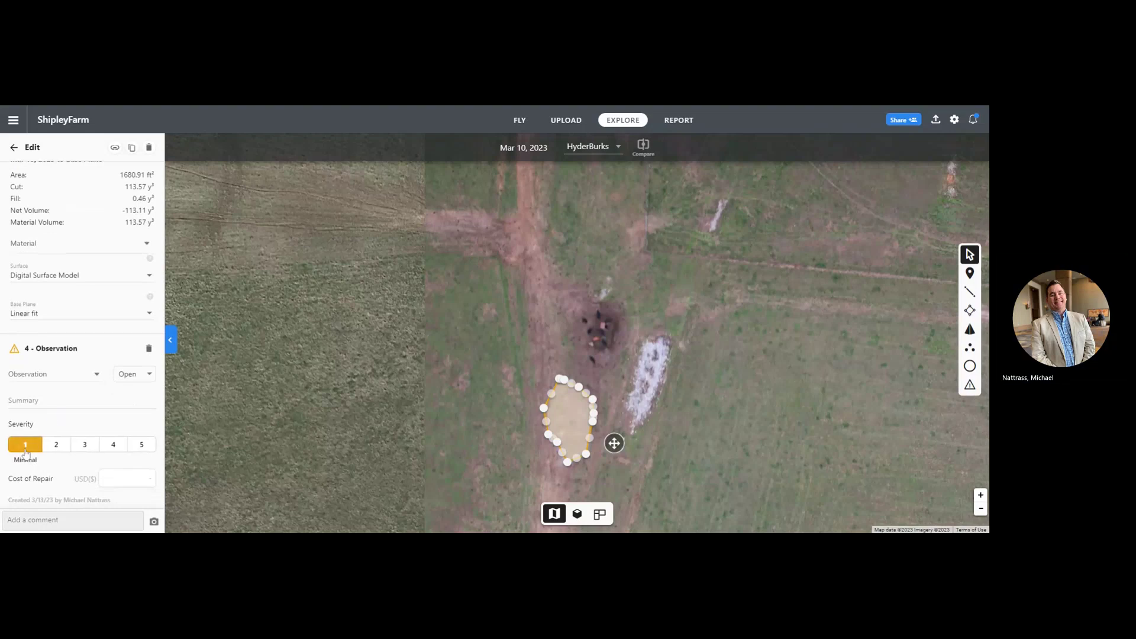
pyautogui.click(13, 149)
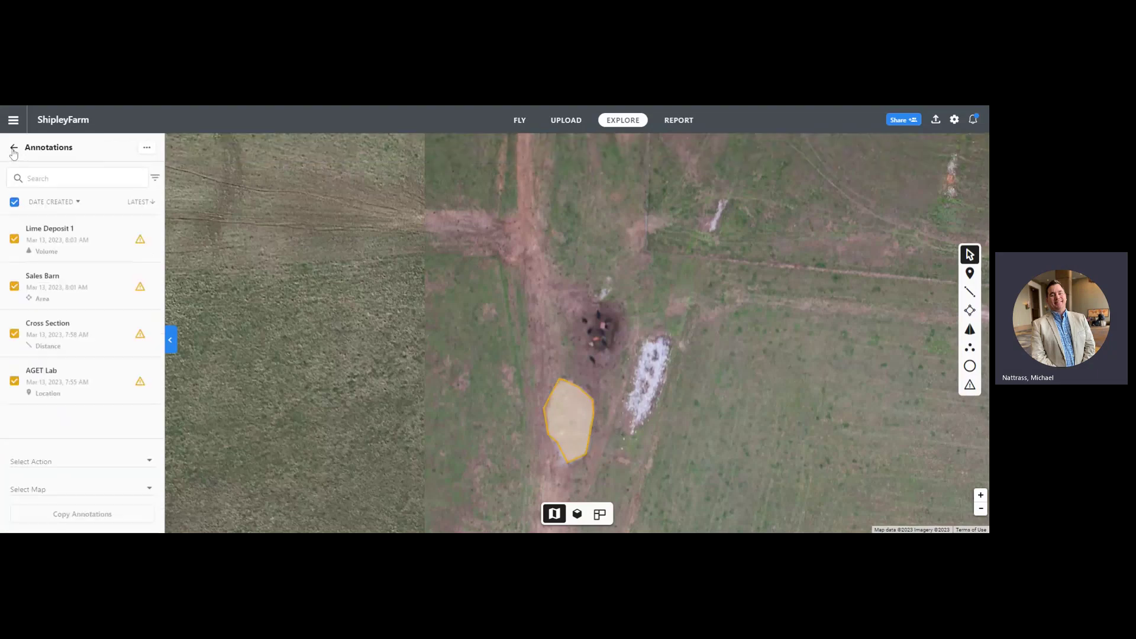
# Review the Lime Deposit 1 annotation's volume figures, issue details and outline on the map, and return to the map's layers overview.
pyautogui.scroll(-1, 656, 268)
pyautogui.scroll(-1, 657, 268)
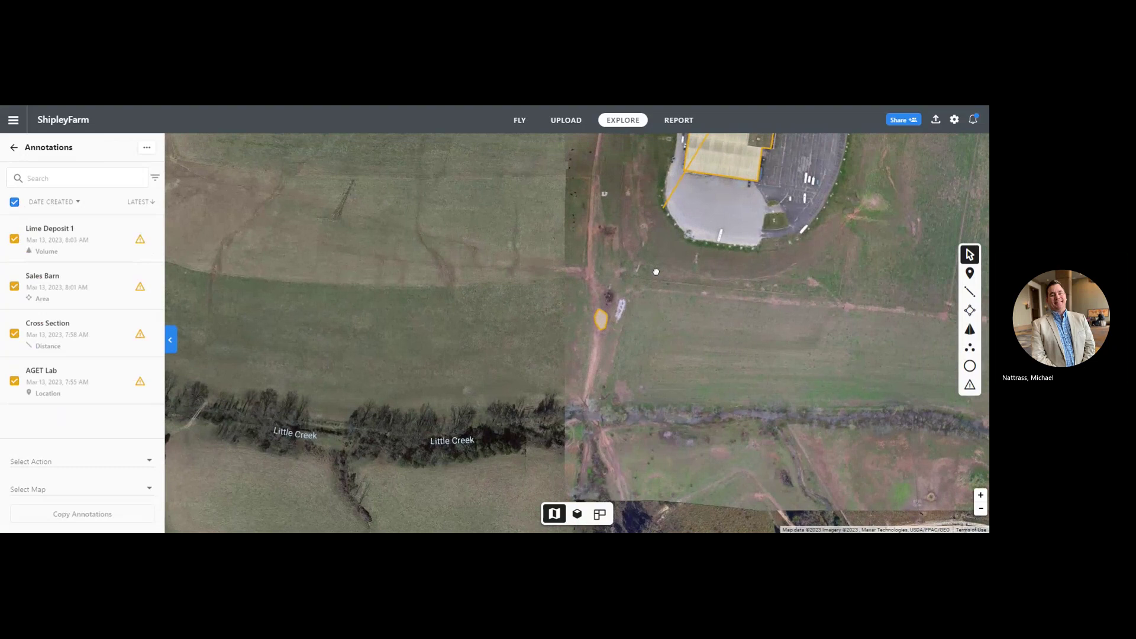
pyautogui.moveTo(656, 271); pyautogui.dragTo(513, 354)
pyautogui.scroll(-1, 514, 354)
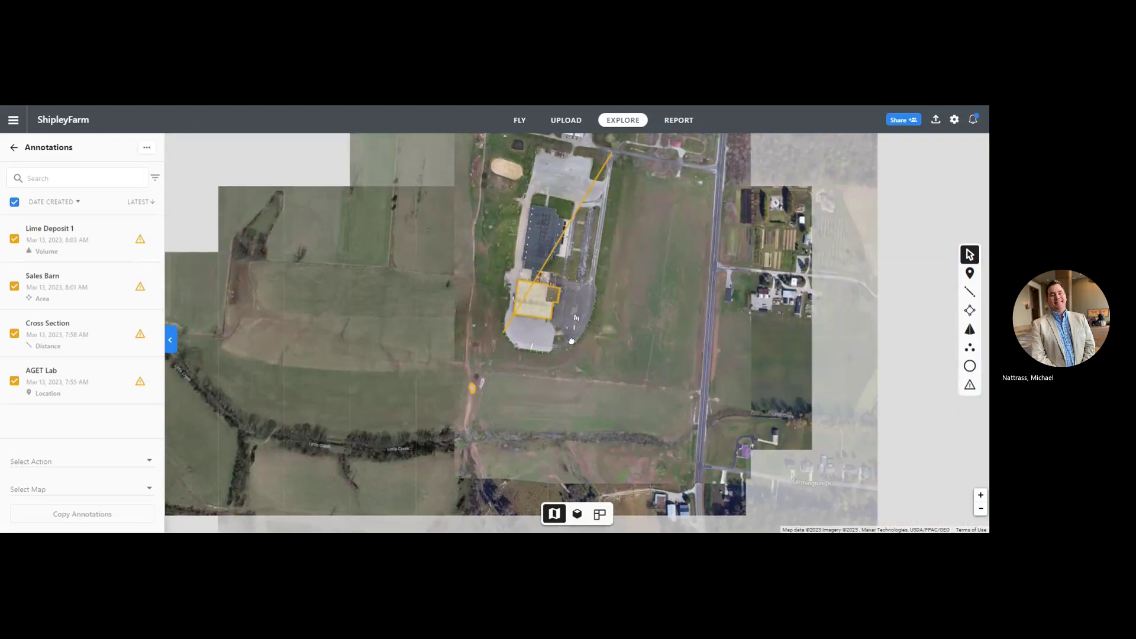
pyautogui.click(68, 238)
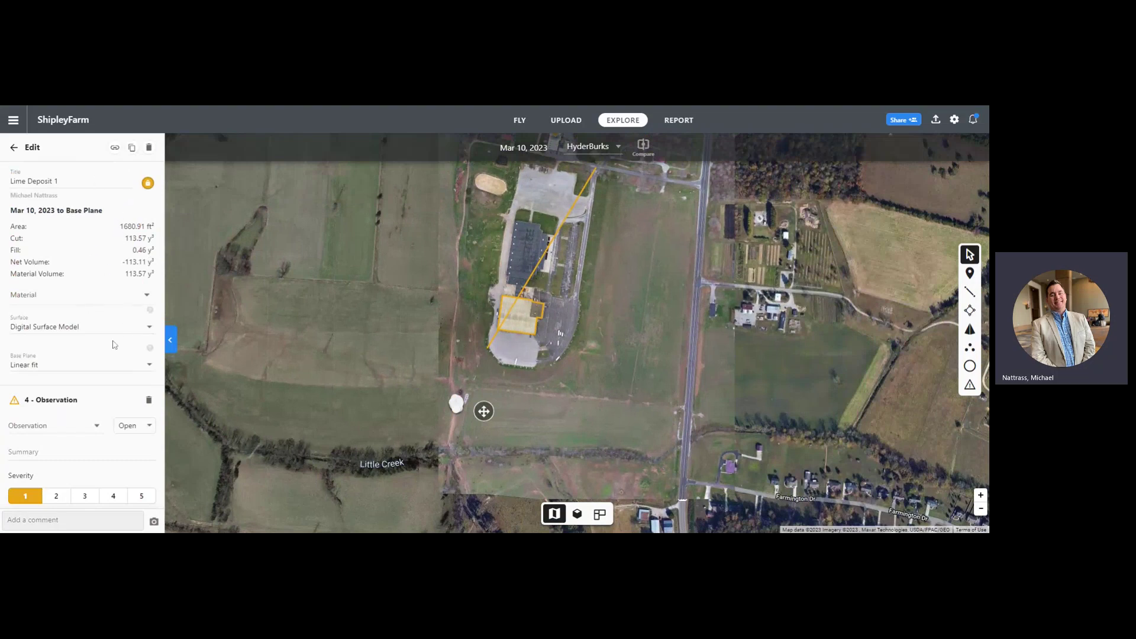
pyautogui.scroll(-3, 106, 346)
pyautogui.scroll(3, 96, 348)
pyautogui.scroll(-2, 90, 349)
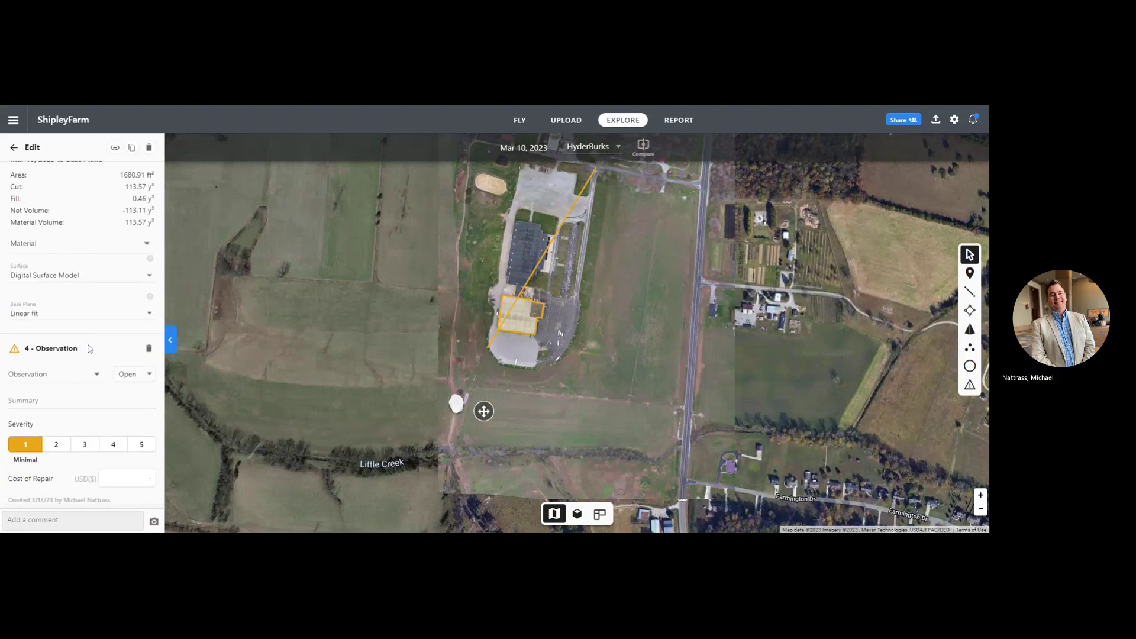
pyautogui.scroll(2, 458, 410)
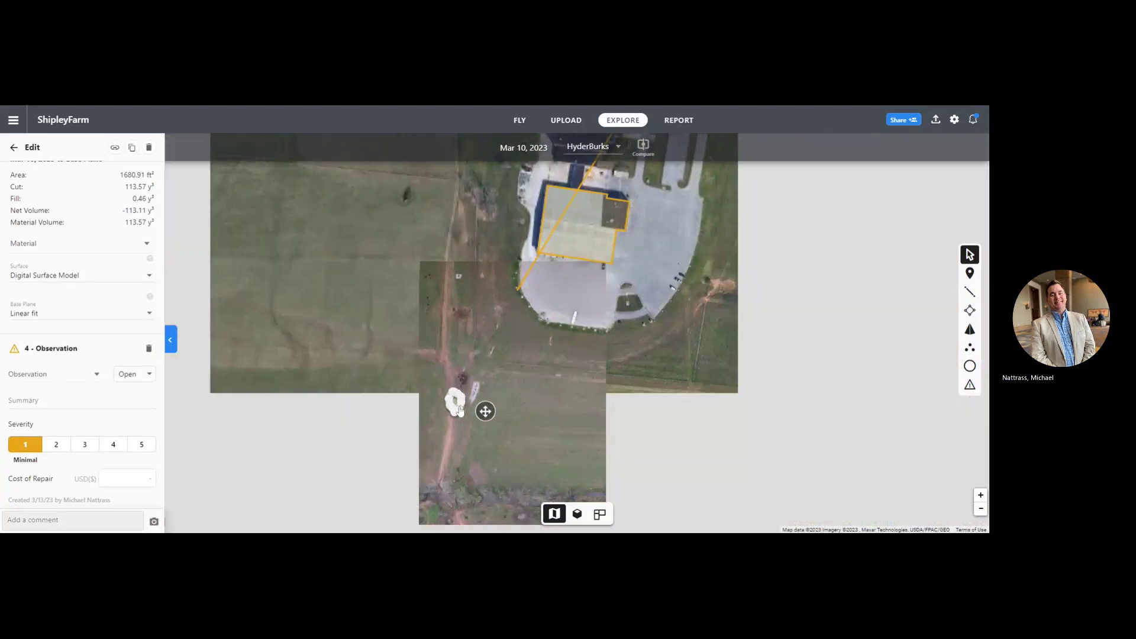
pyautogui.scroll(5, 460, 410)
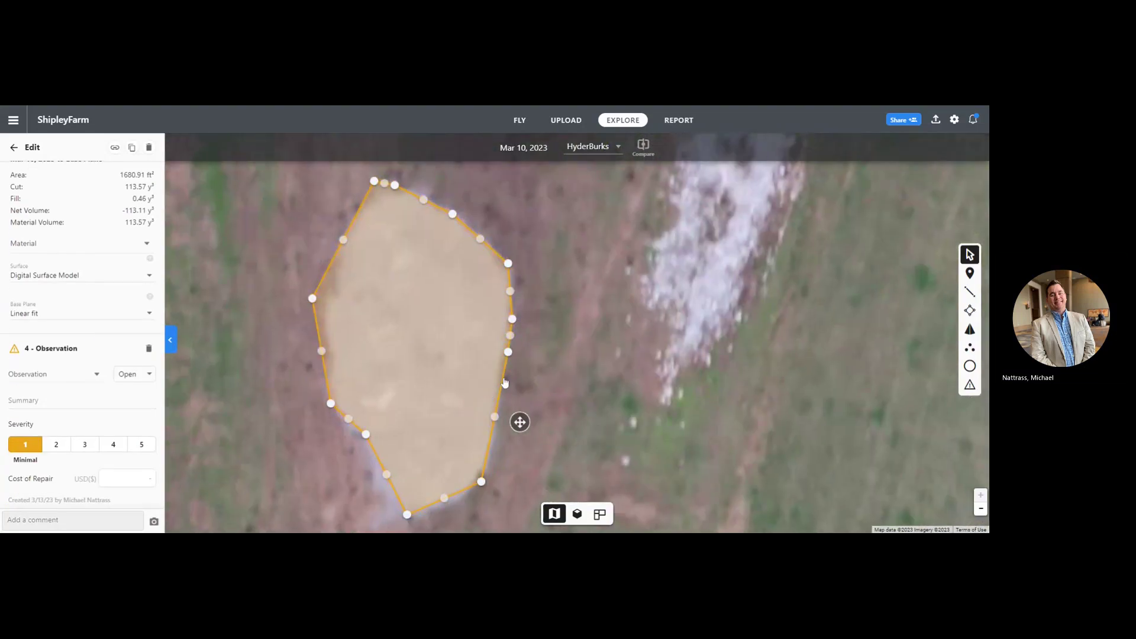
pyautogui.click(504, 382)
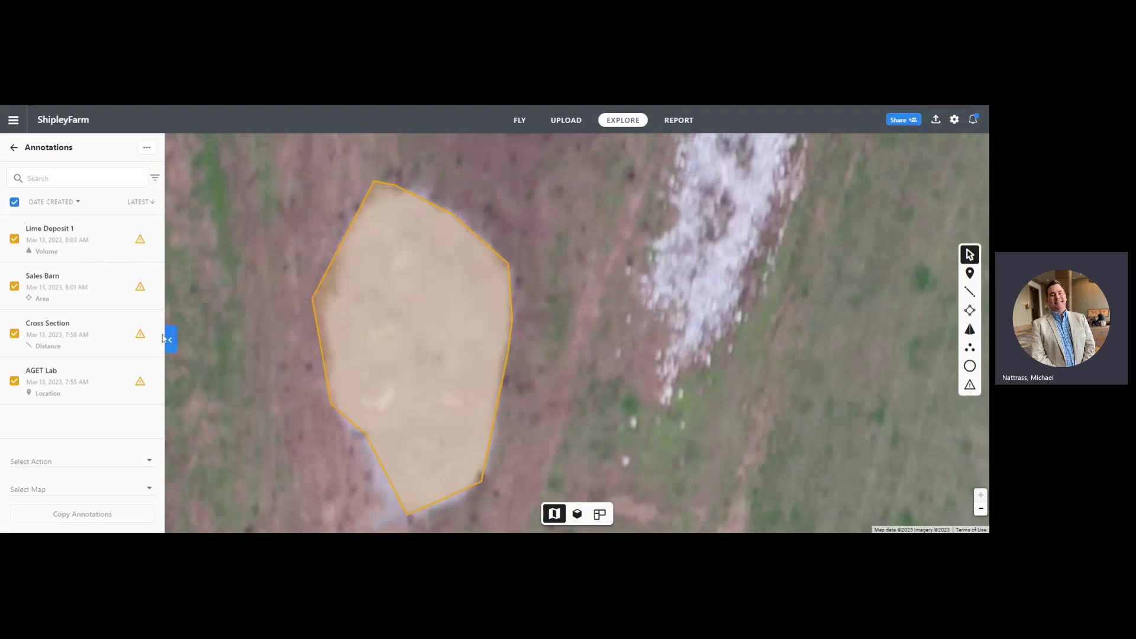
pyautogui.click(14, 148)
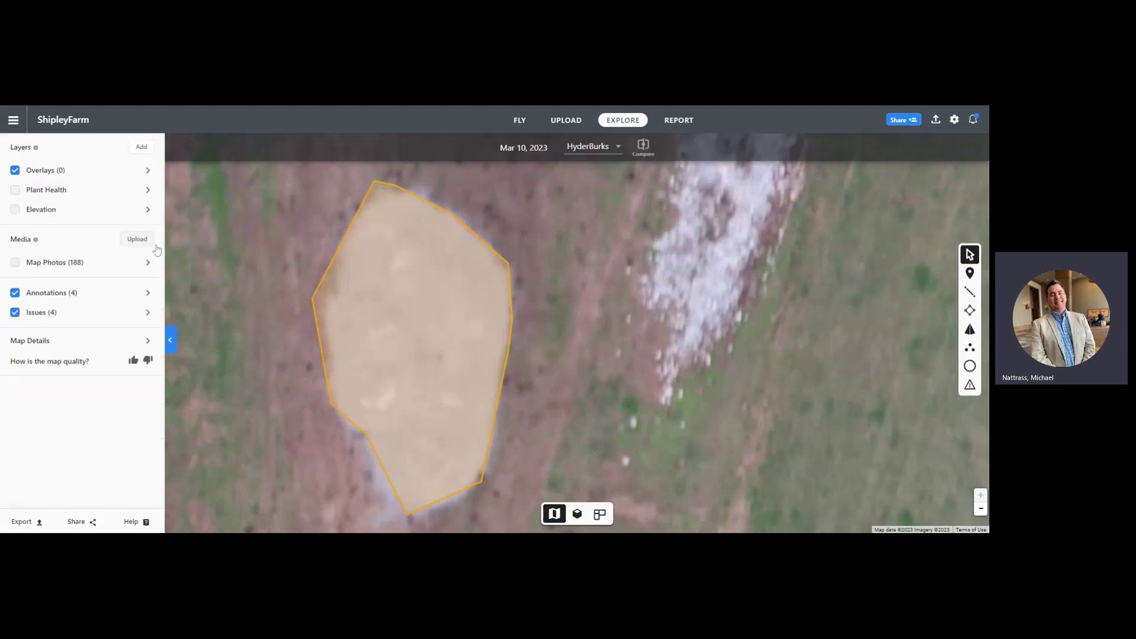
pyautogui.scroll(-3, 206, 248)
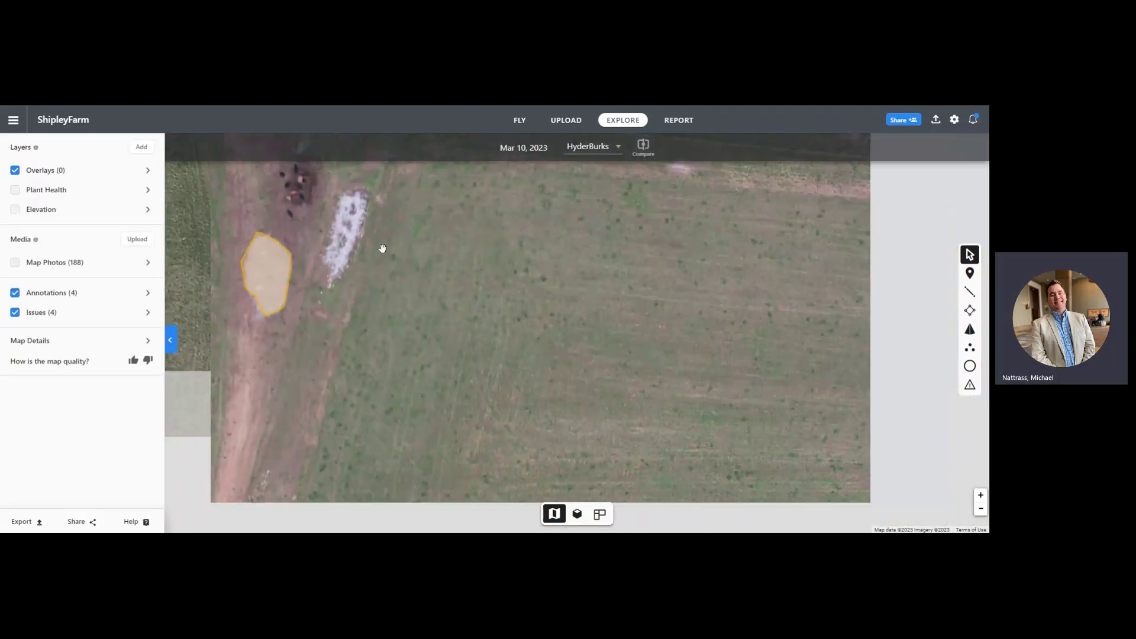
# Inspect the garden plots across the road from the mapped site and switch the displayed map from HyderBurks to Shipley.
pyautogui.moveTo(380, 246); pyautogui.dragTo(386, 307)
pyautogui.scroll(-3, 407, 288)
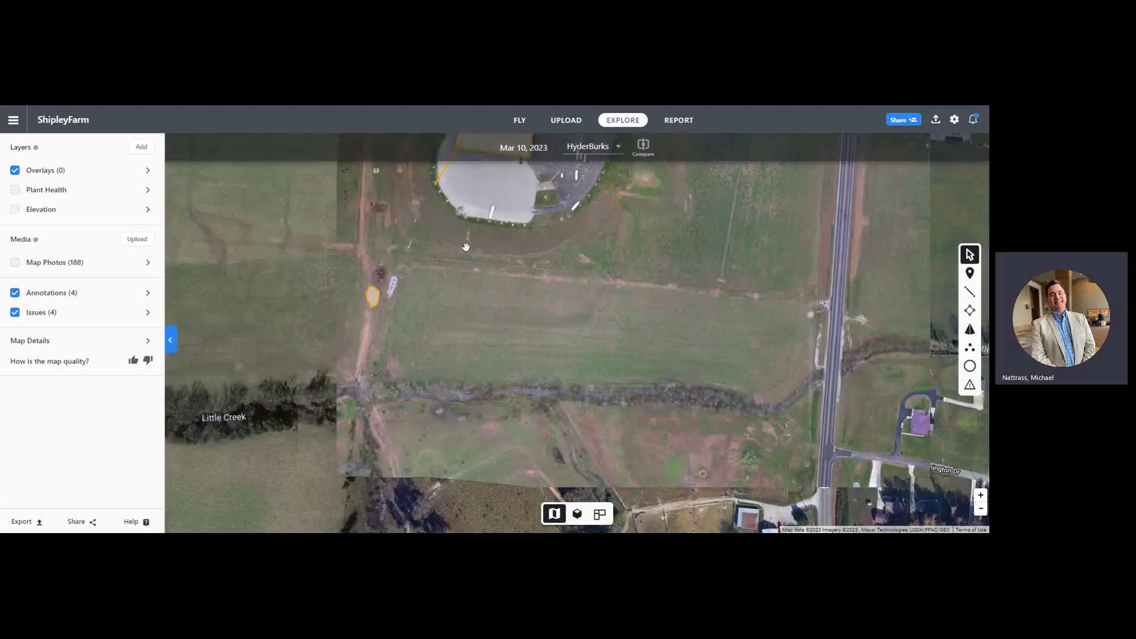
pyautogui.moveTo(467, 246); pyautogui.dragTo(436, 362)
pyautogui.scroll(-1, 448, 345)
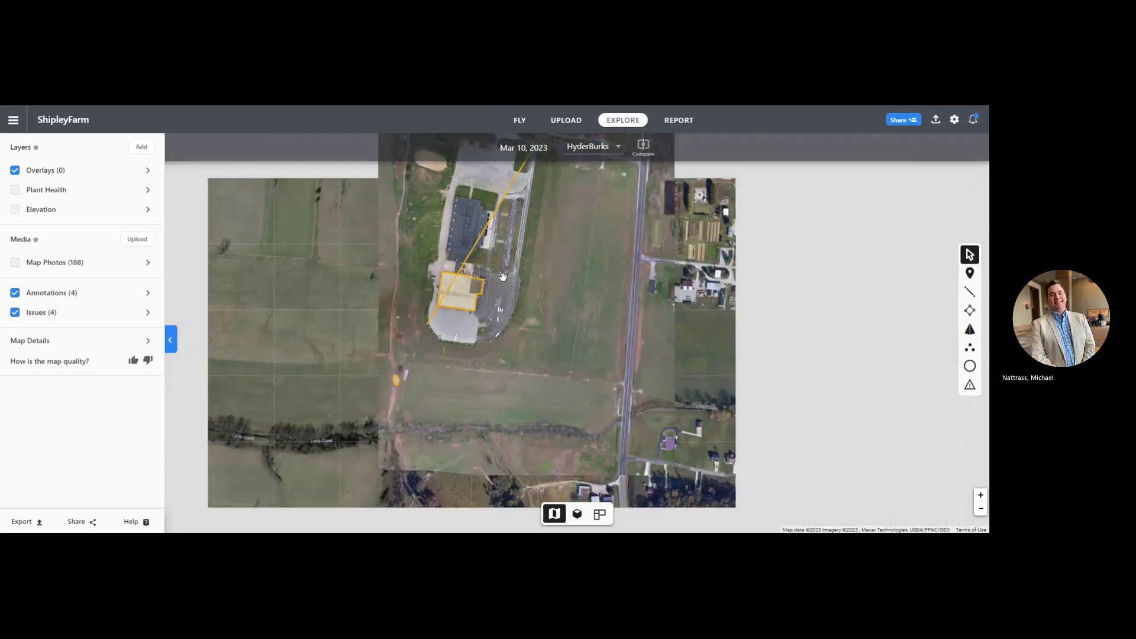
pyautogui.moveTo(503, 283); pyautogui.dragTo(485, 348)
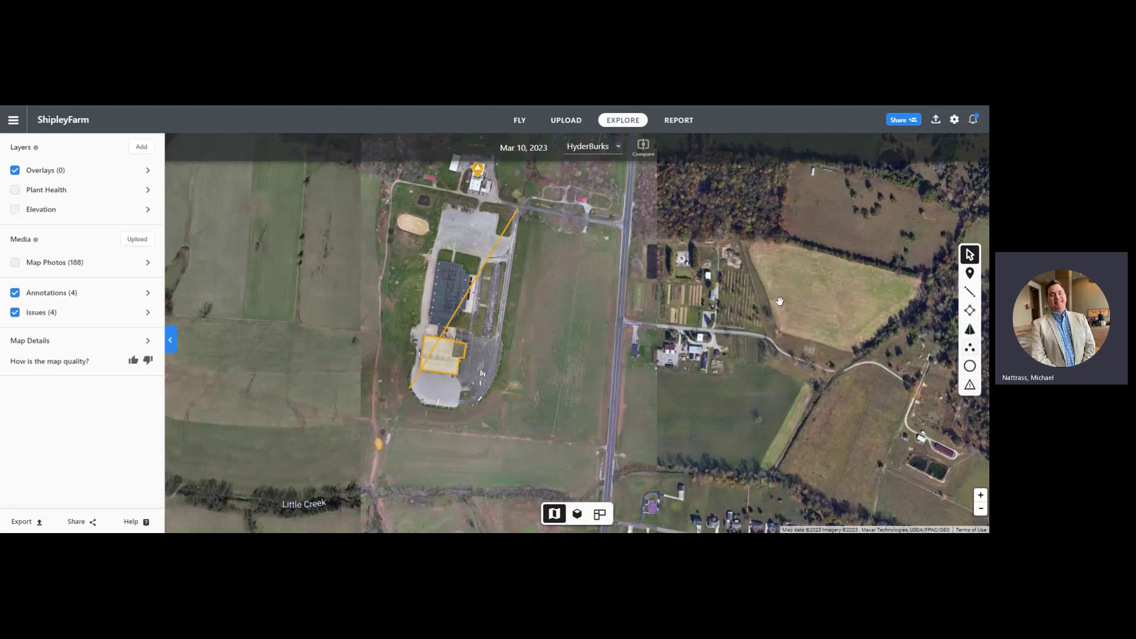
pyautogui.moveTo(740, 279); pyautogui.dragTo(645, 307)
pyautogui.scroll(6, 645, 307)
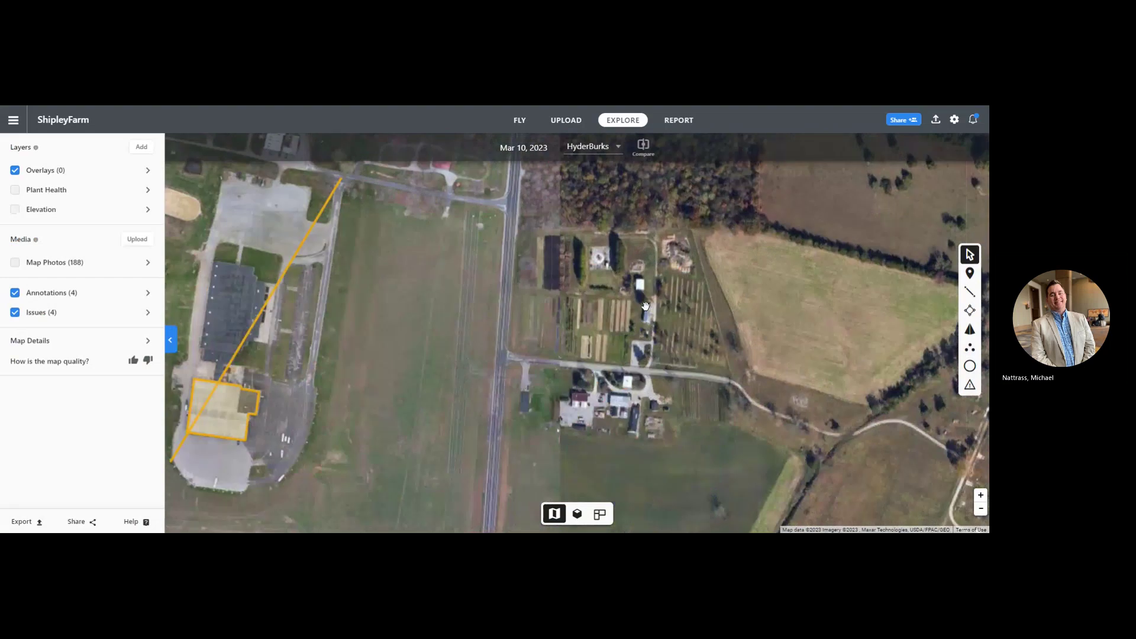
pyautogui.scroll(-5, 642, 276)
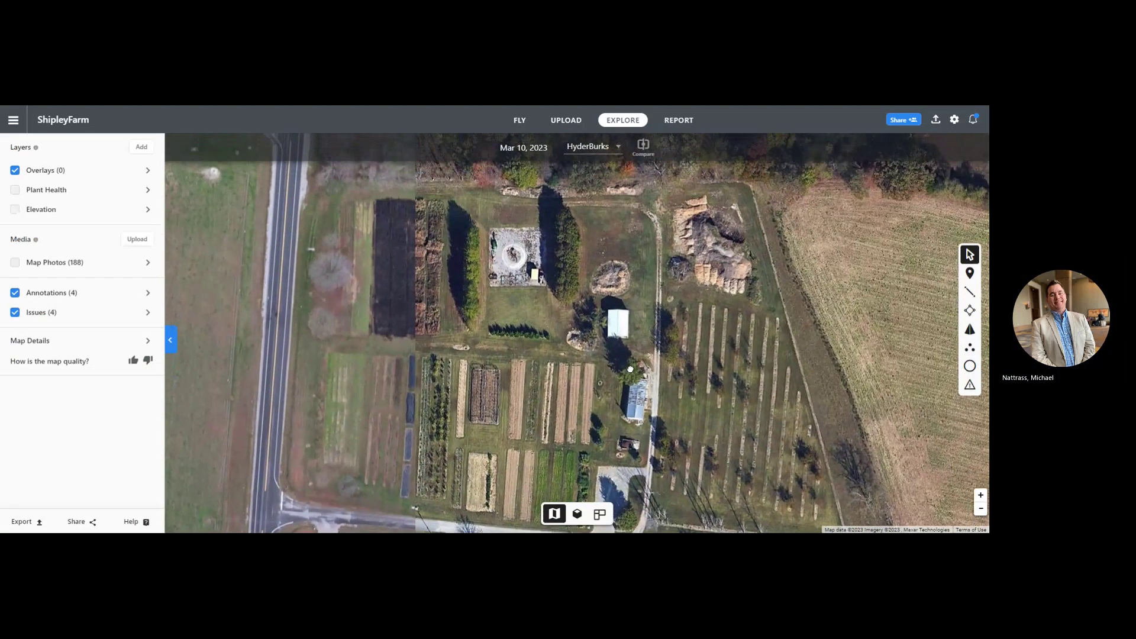
pyautogui.moveTo(630, 369); pyautogui.dragTo(724, 381)
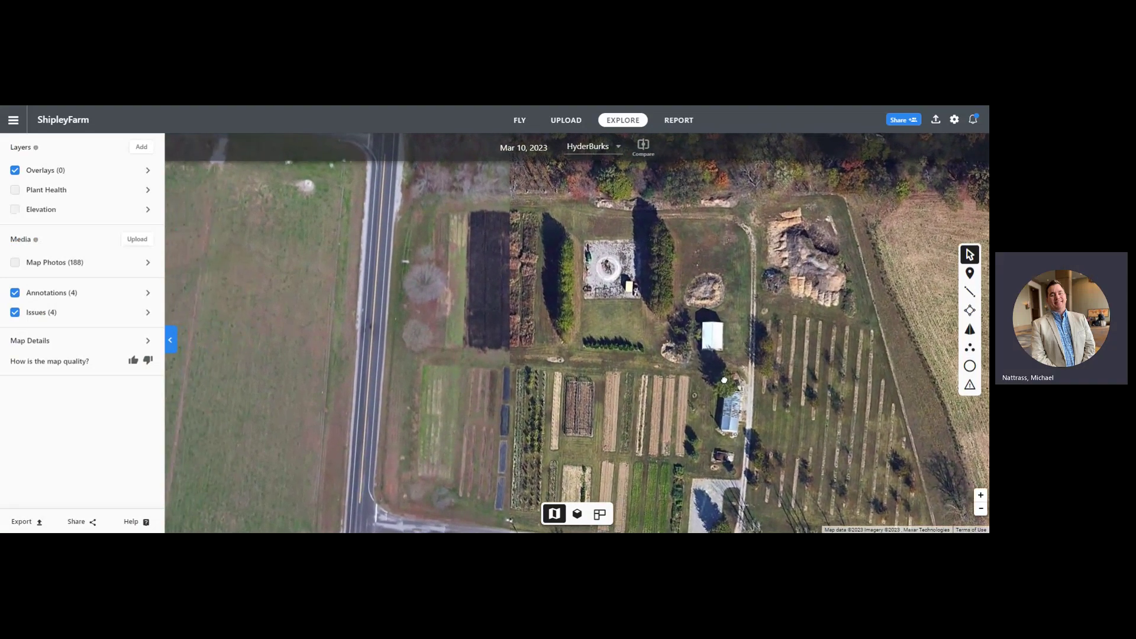
pyautogui.click(617, 150)
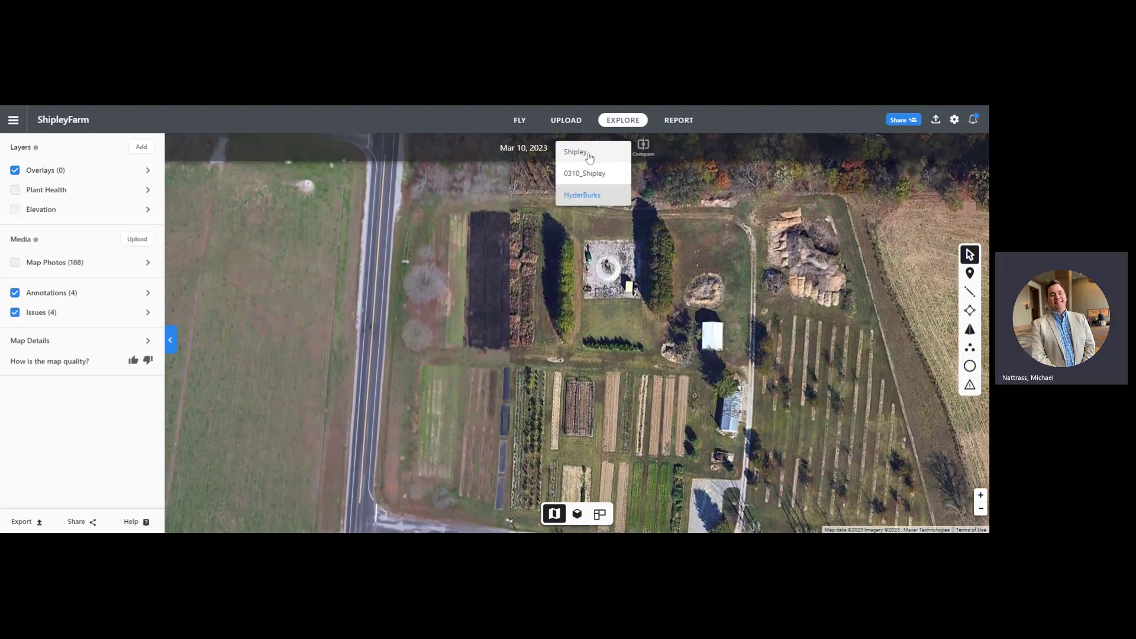
pyautogui.click(589, 155)
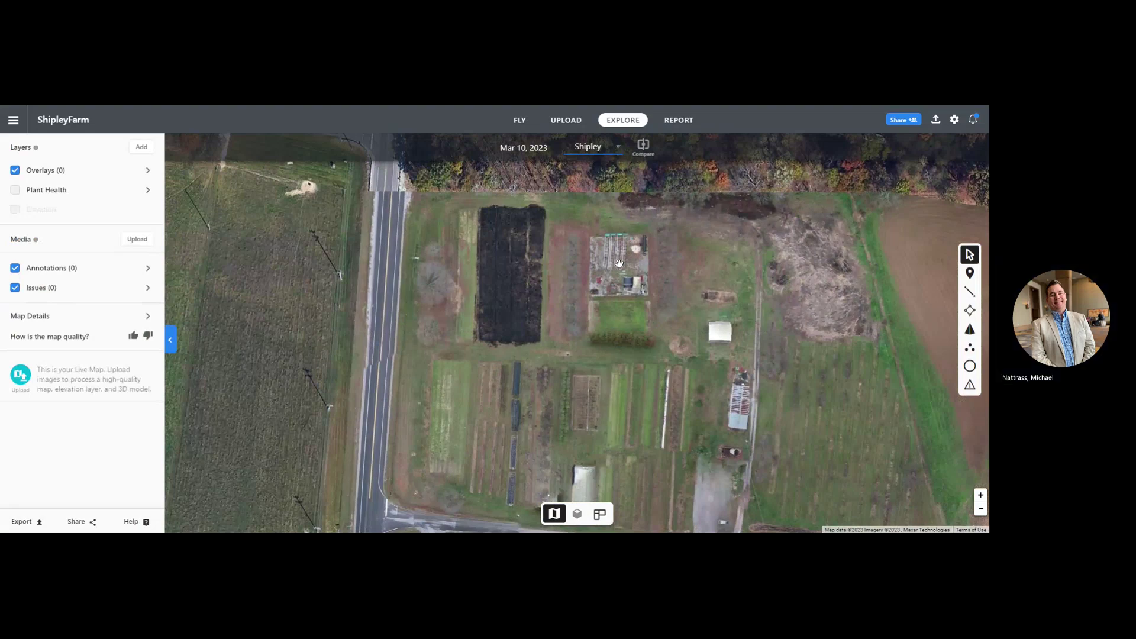
# Place ten count markers along the westernmost narrow row on the gravel pad east of the dark plot.
pyautogui.scroll(1, 619, 262)
pyautogui.scroll(1, 619, 262)
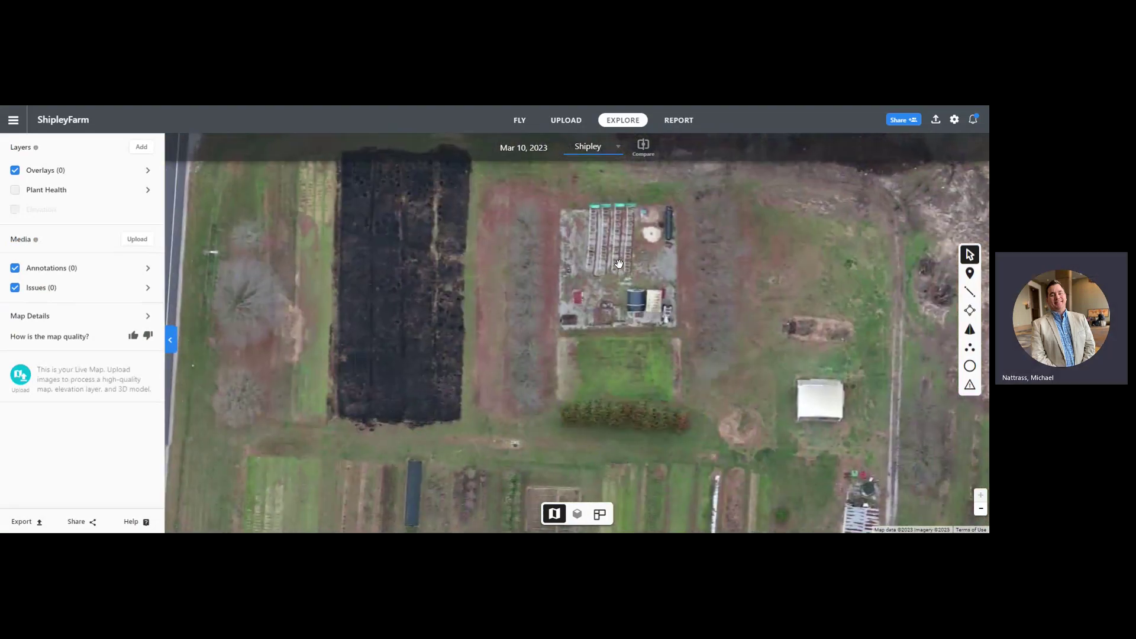
pyautogui.click(970, 351)
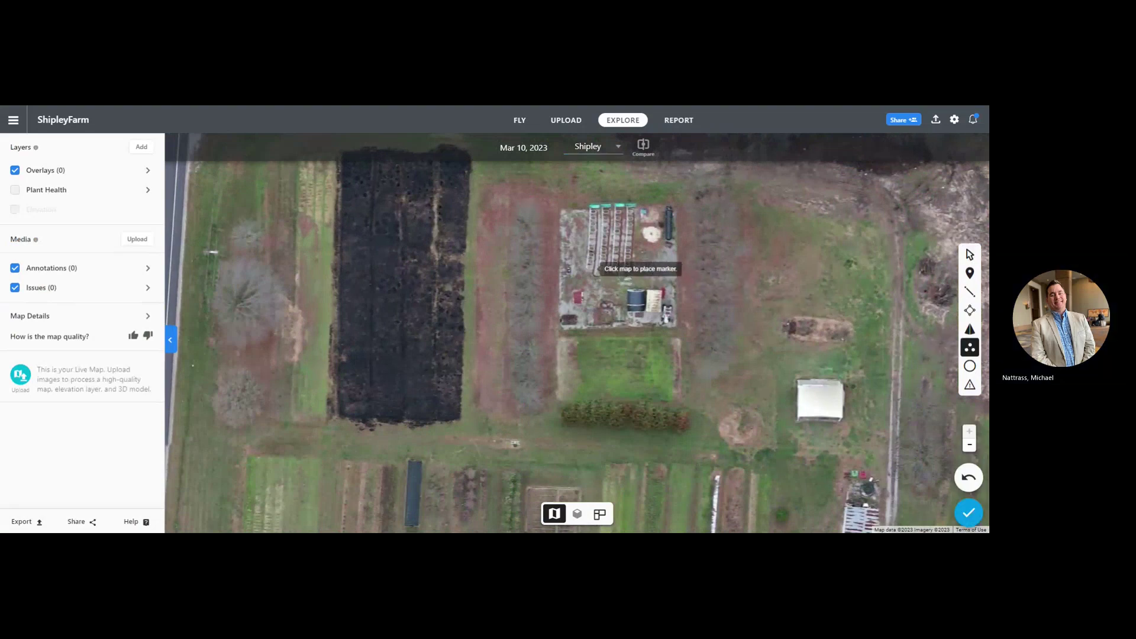
pyautogui.click(589, 267)
pyautogui.click(591, 262)
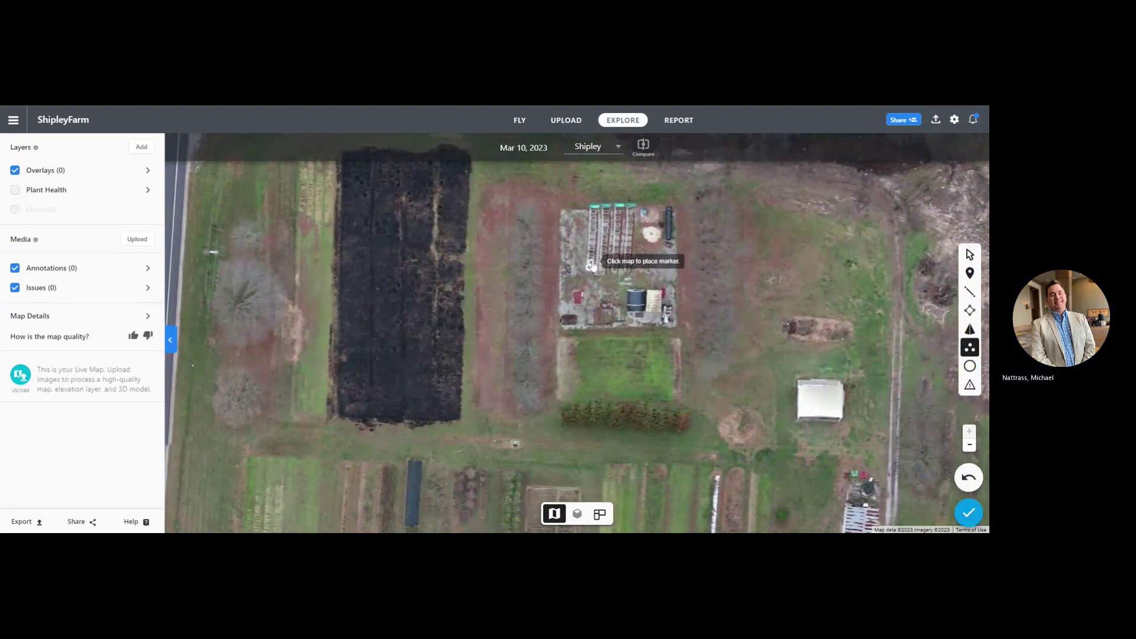
pyautogui.click(592, 256)
pyautogui.click(593, 250)
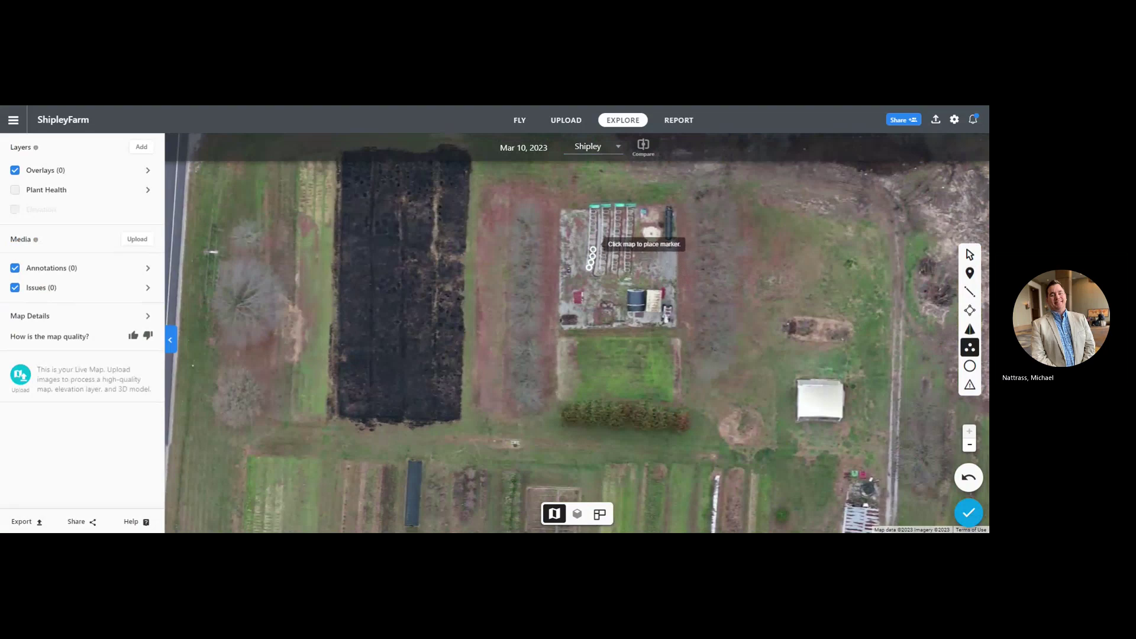
pyautogui.click(593, 244)
pyautogui.click(594, 237)
pyautogui.click(594, 231)
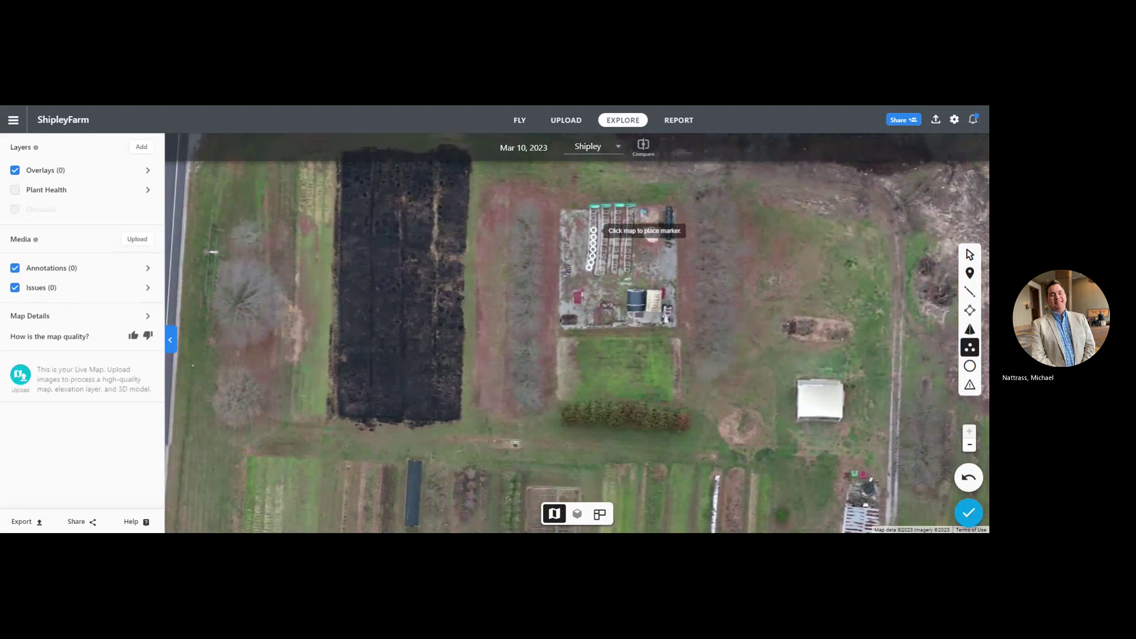
pyautogui.click(595, 225)
pyautogui.click(595, 219)
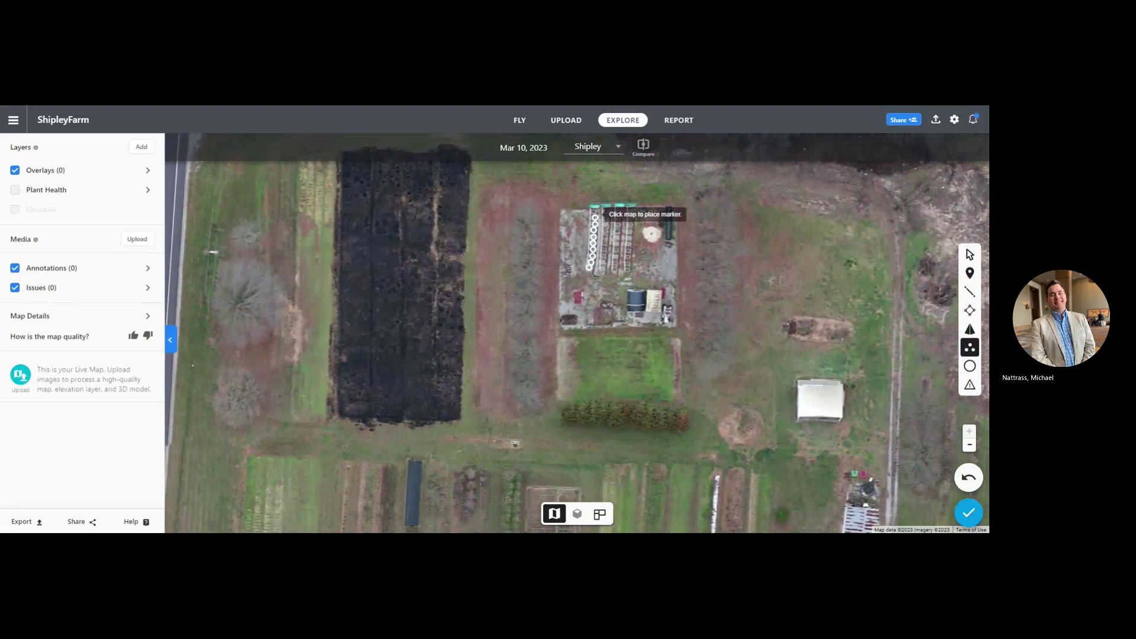
pyautogui.click(594, 211)
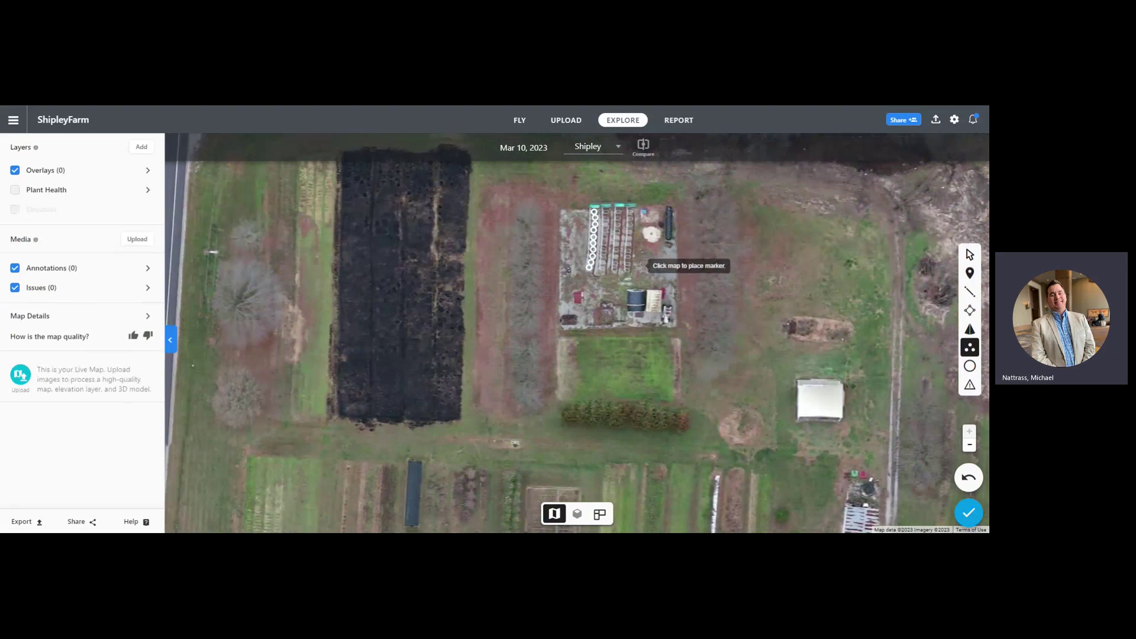
# Switch back to the HyderBurks map, leave the count tool and bring the whole surveyed site into view.
pyautogui.click(618, 149)
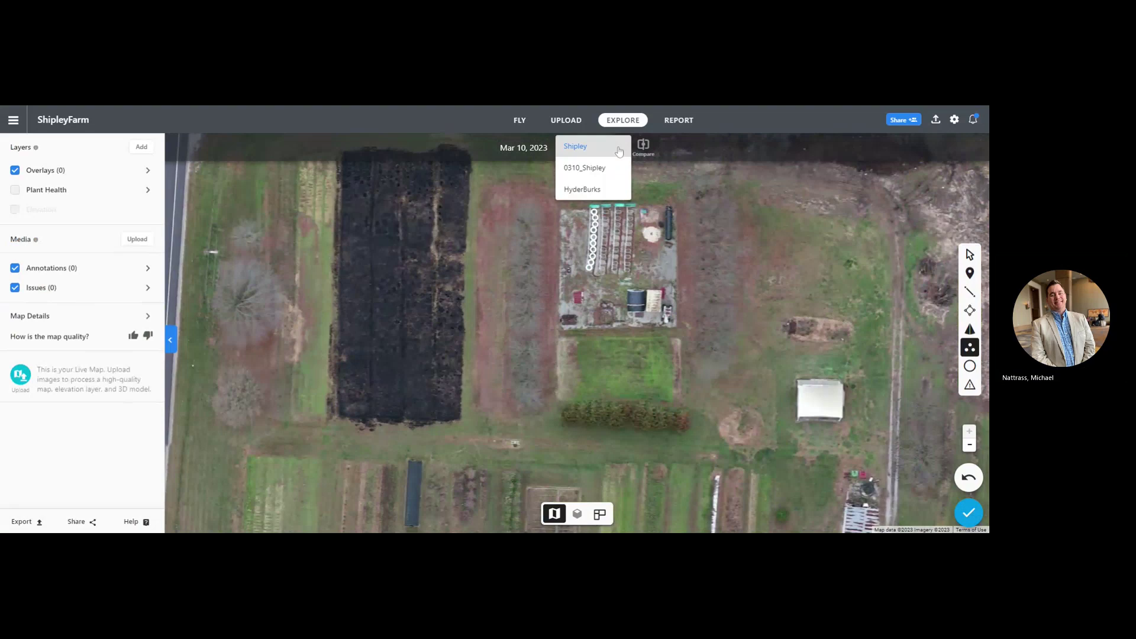
pyautogui.click(578, 191)
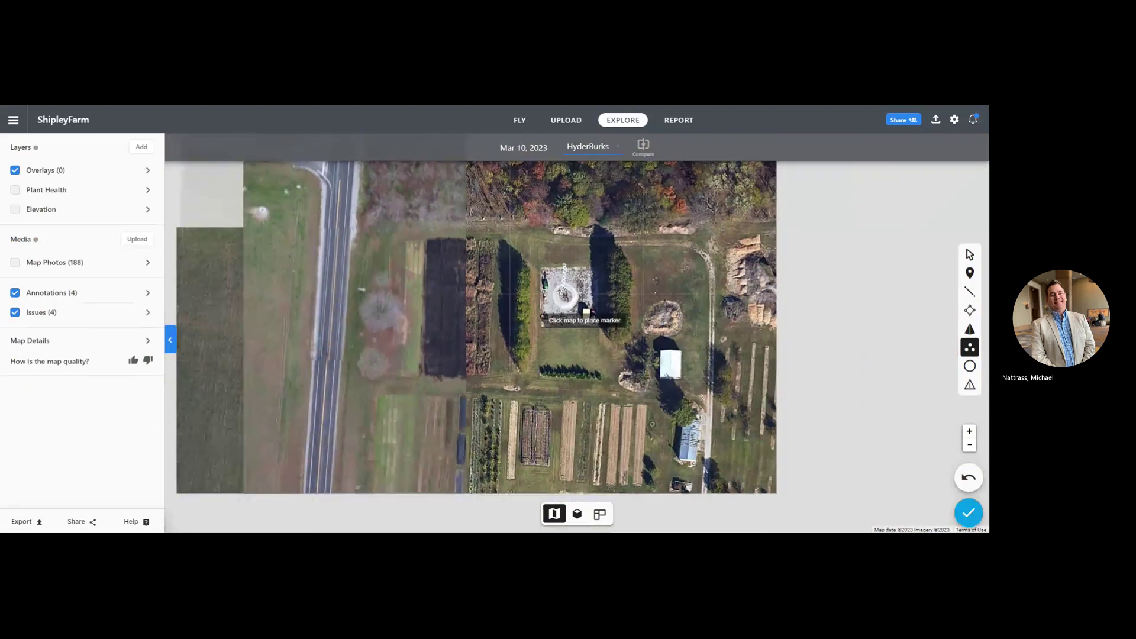
pyautogui.scroll(-2, 535, 320)
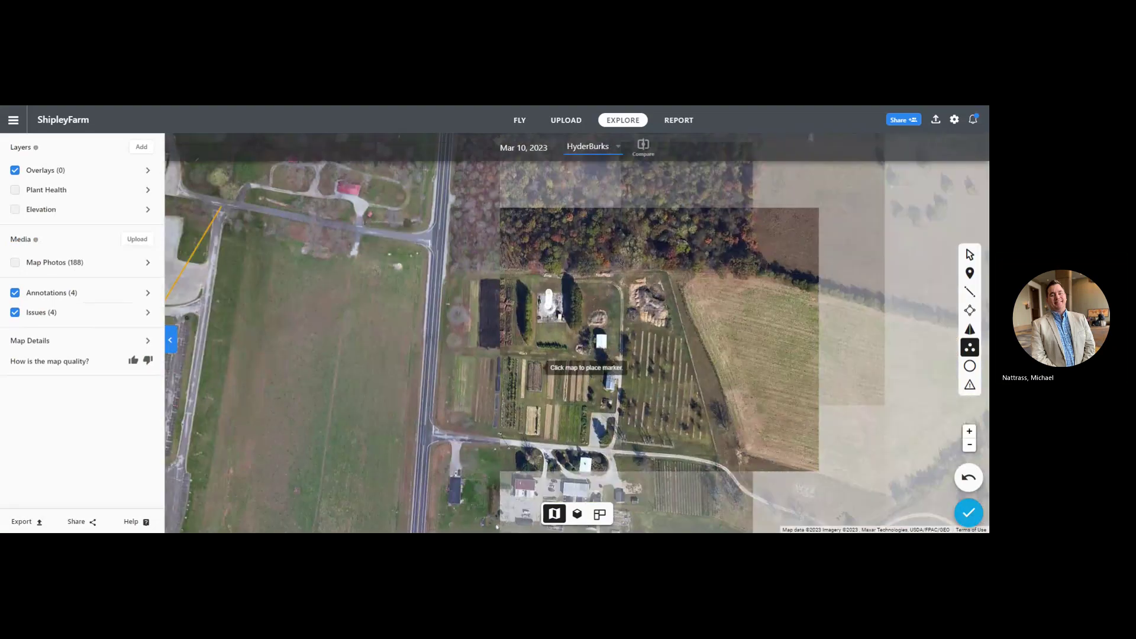
pyautogui.scroll(-2, 473, 364)
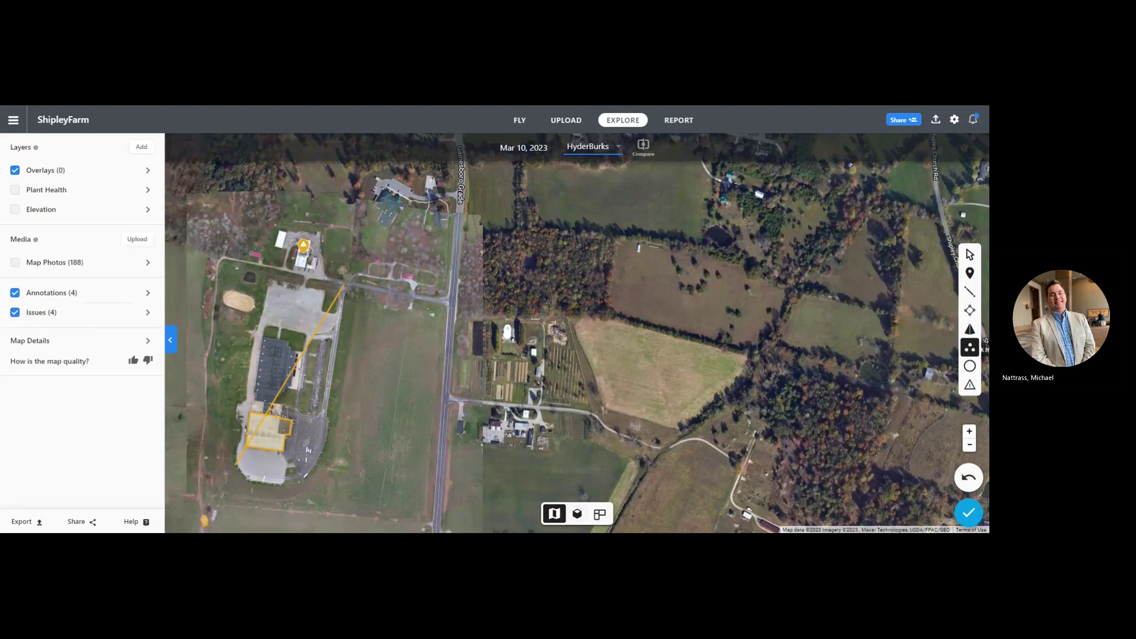
pyautogui.click(970, 347)
pyautogui.moveTo(438, 396); pyautogui.dragTo(590, 372)
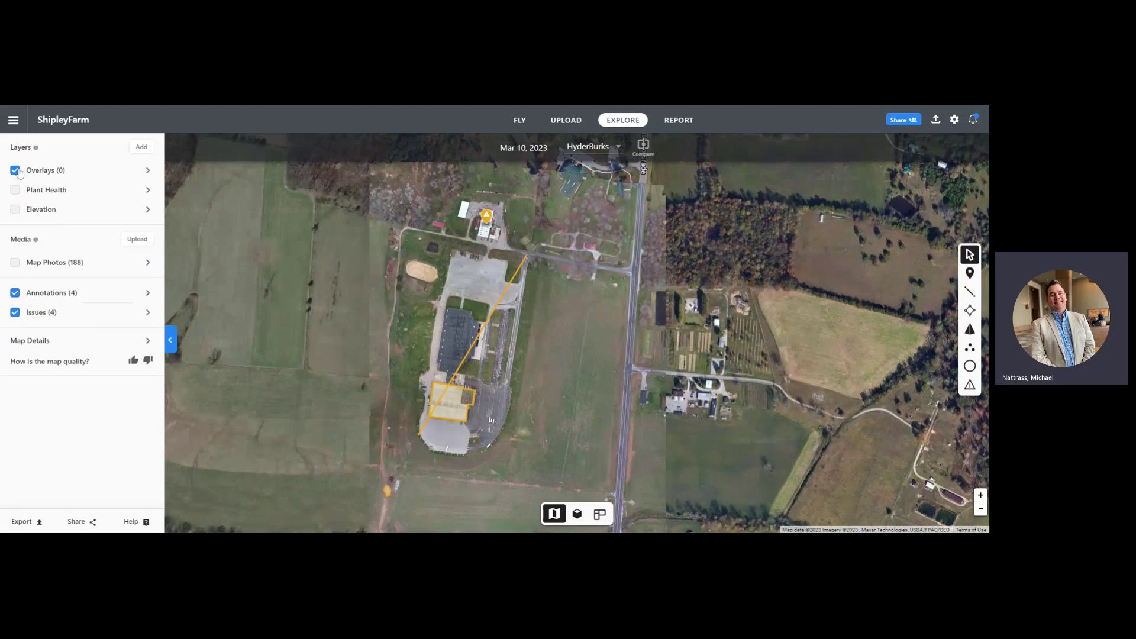
# Check the map's list of overlays and briefly preview the Plant Health layer over the site.
pyautogui.click(148, 171)
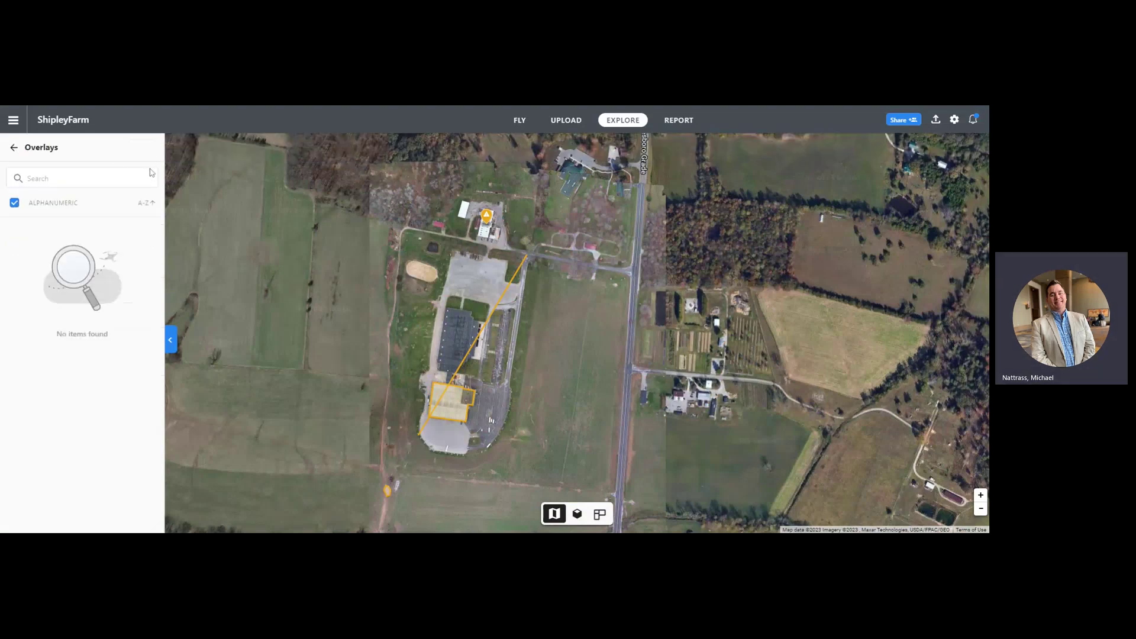
pyautogui.click(15, 149)
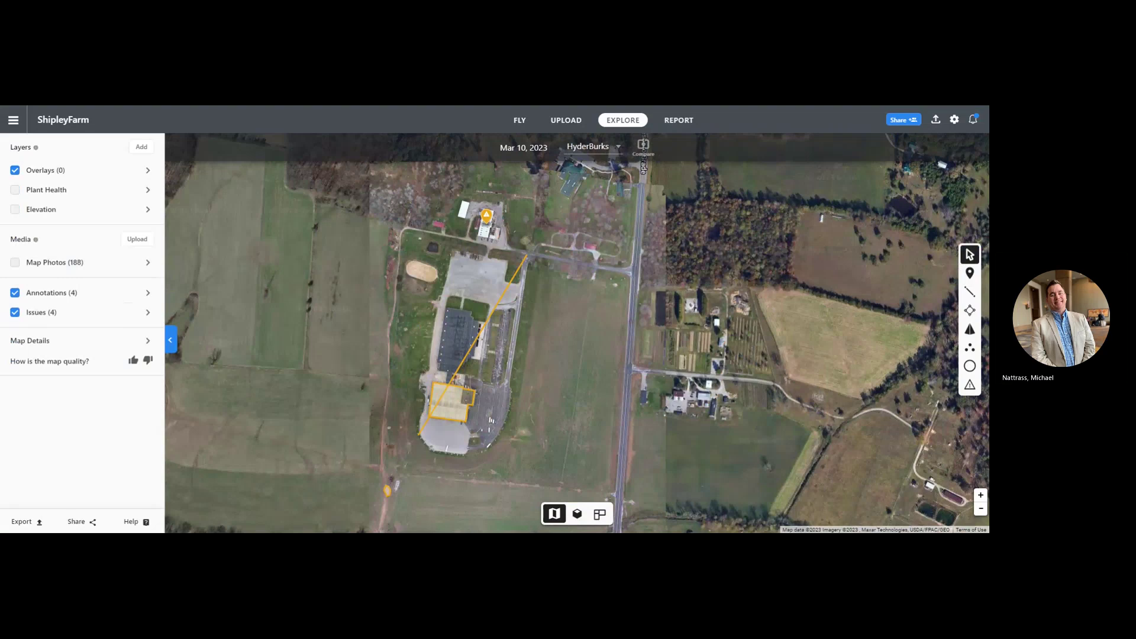
pyautogui.click(16, 189)
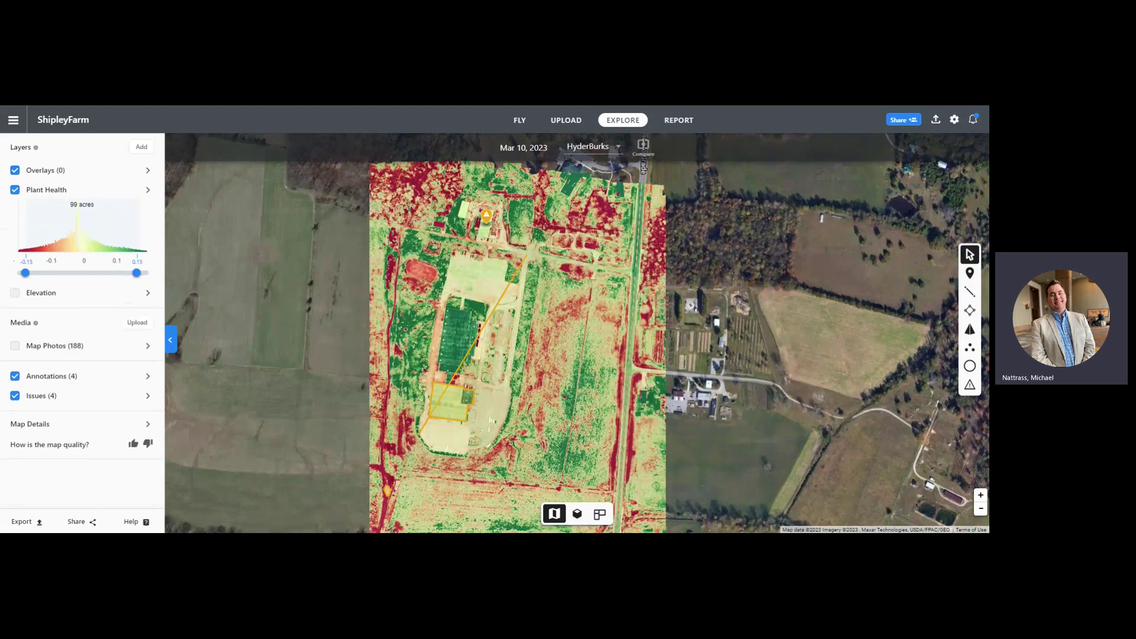
pyautogui.click(15, 190)
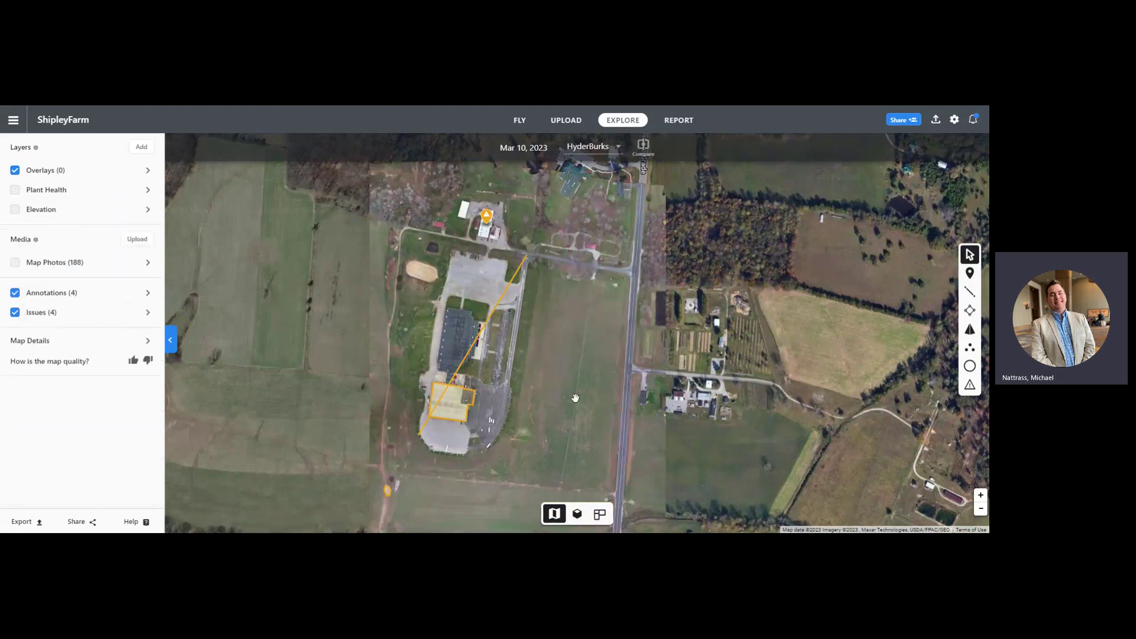
# Show the Plant Health layer and examine it over the open field, the large building and the whole surveyed site.
pyautogui.scroll(5, 575, 397)
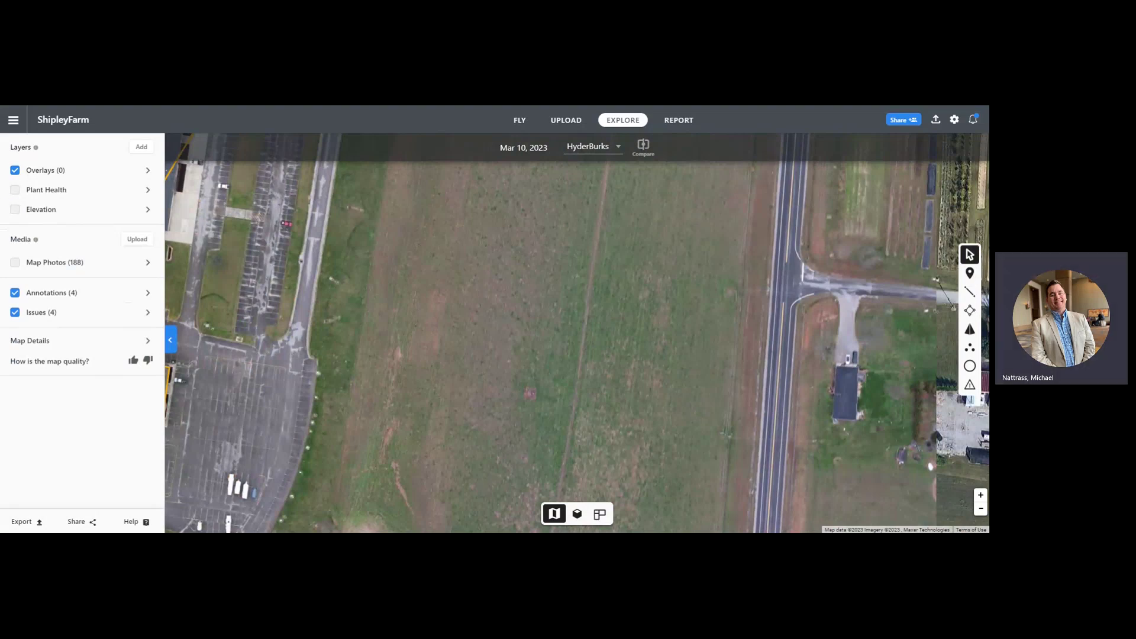
pyautogui.click(14, 190)
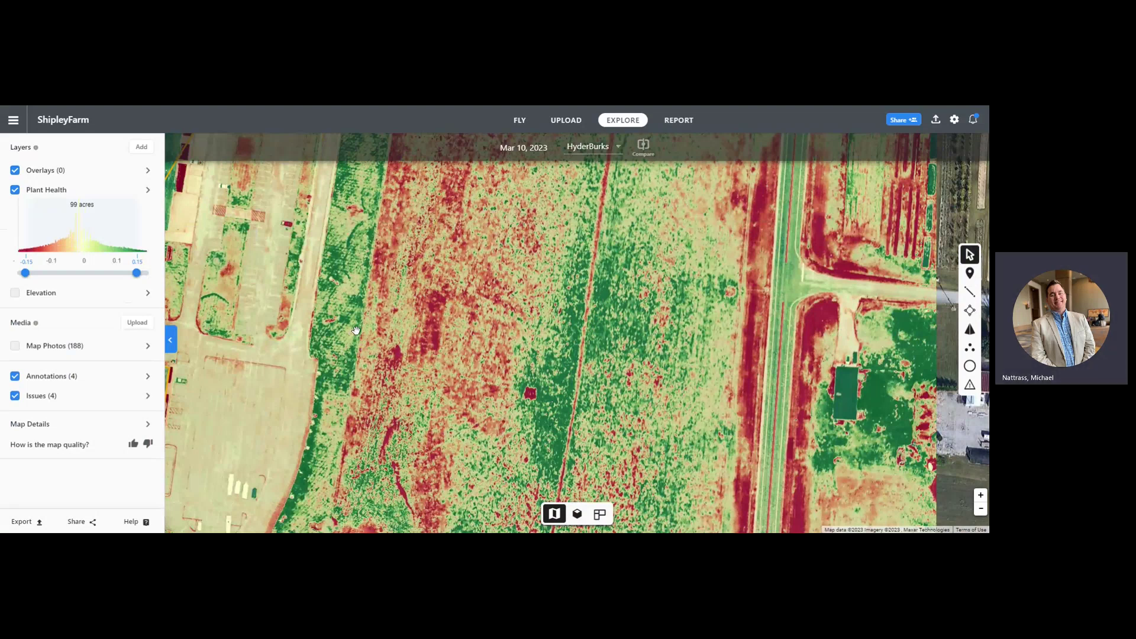
pyautogui.moveTo(414, 311); pyautogui.dragTo(571, 440)
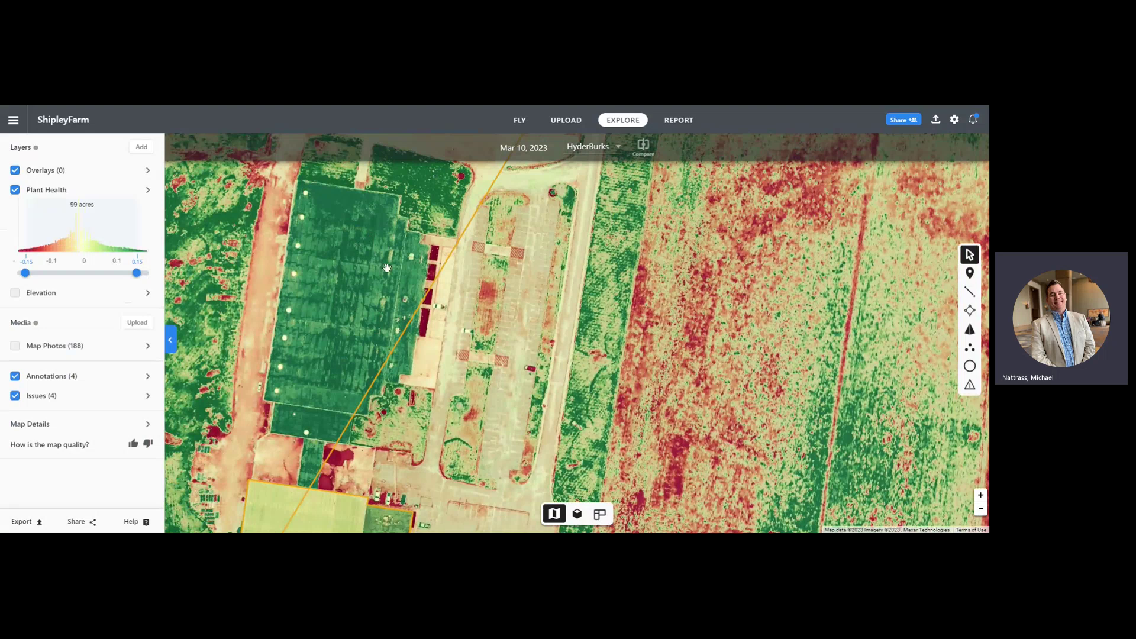
pyautogui.scroll(-3, 690, 326)
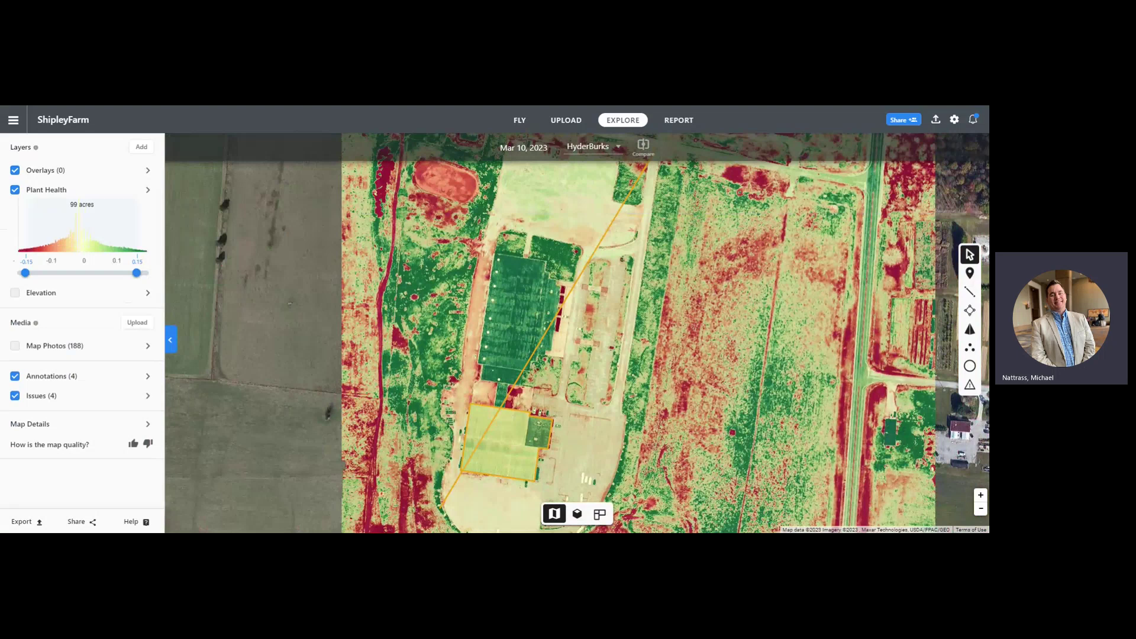
pyautogui.scroll(-3, 691, 325)
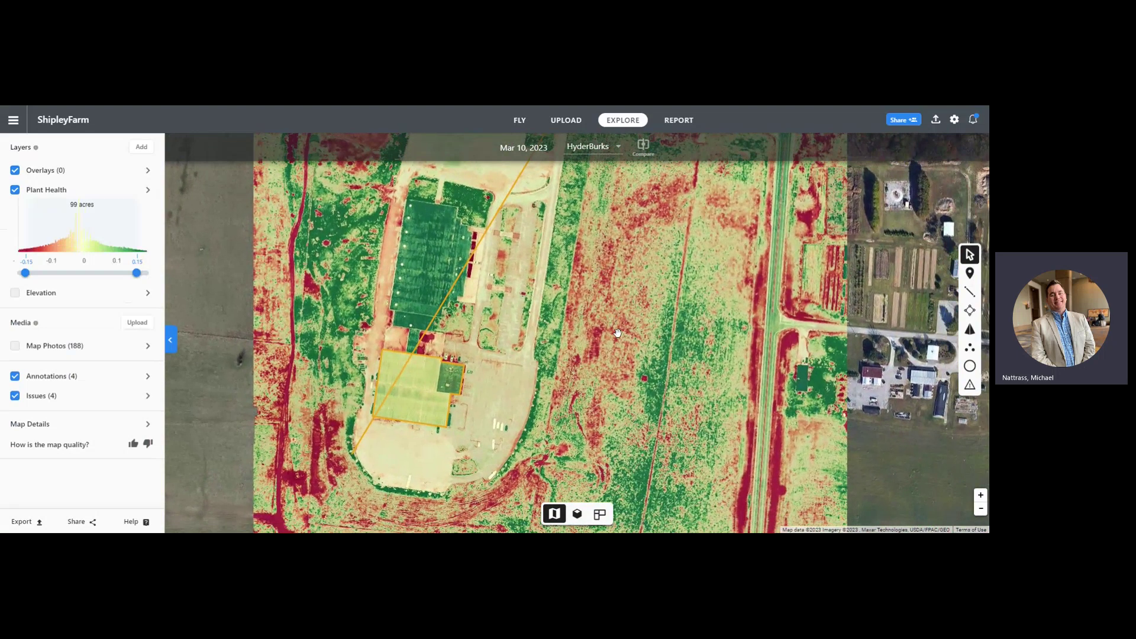
pyautogui.scroll(-2, 618, 333)
pyautogui.moveTo(634, 316); pyautogui.dragTo(592, 333)
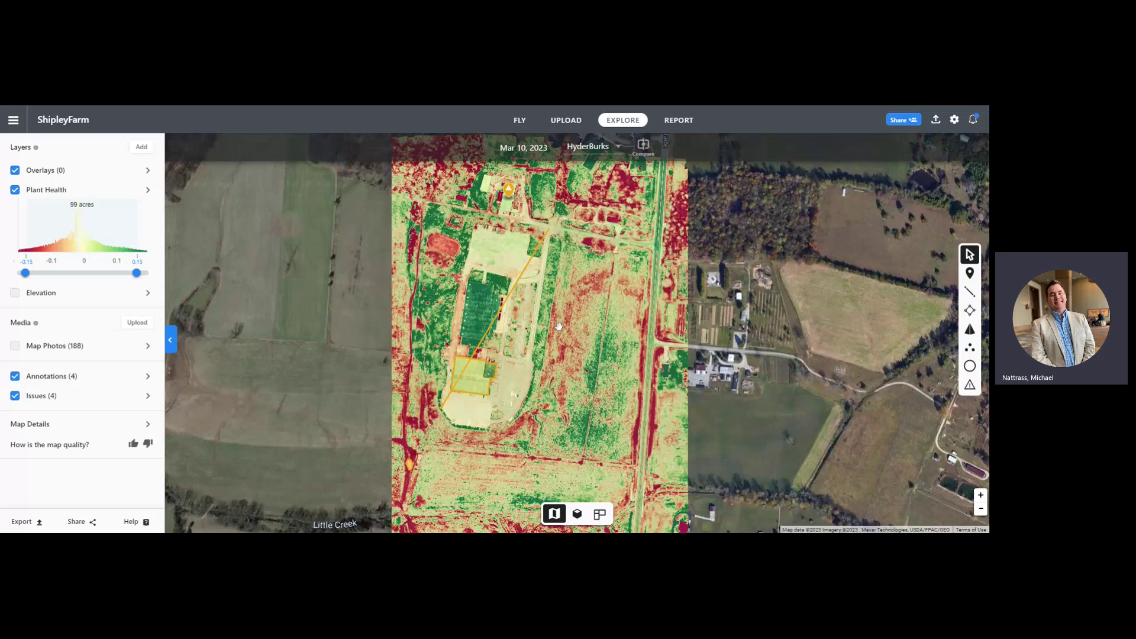
pyautogui.scroll(-2, 611, 346)
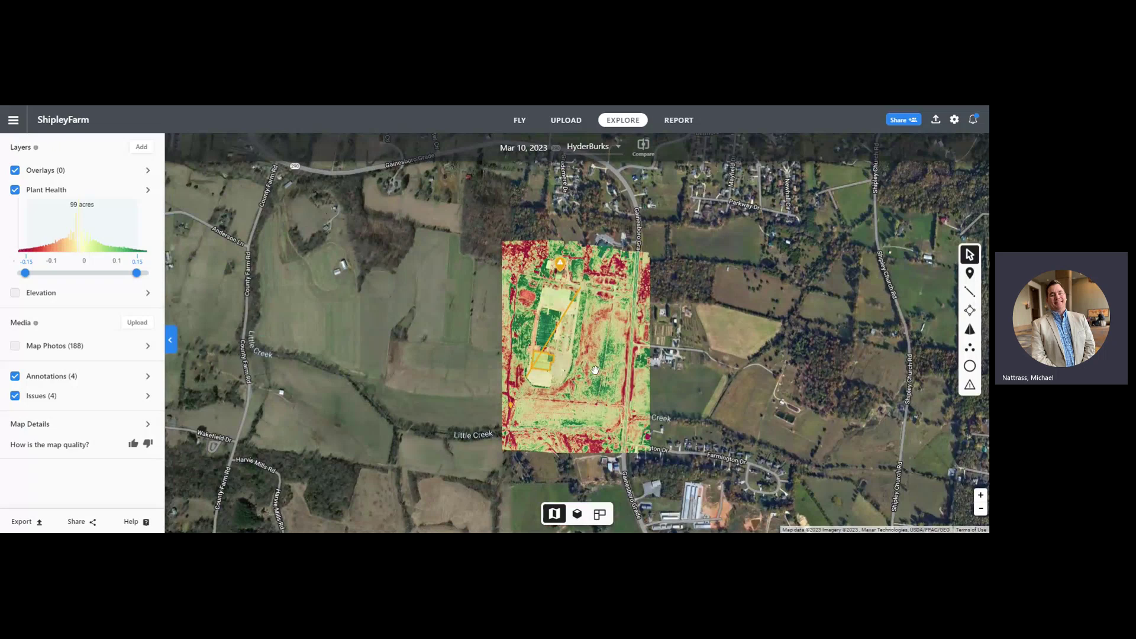
pyautogui.scroll(2, 594, 369)
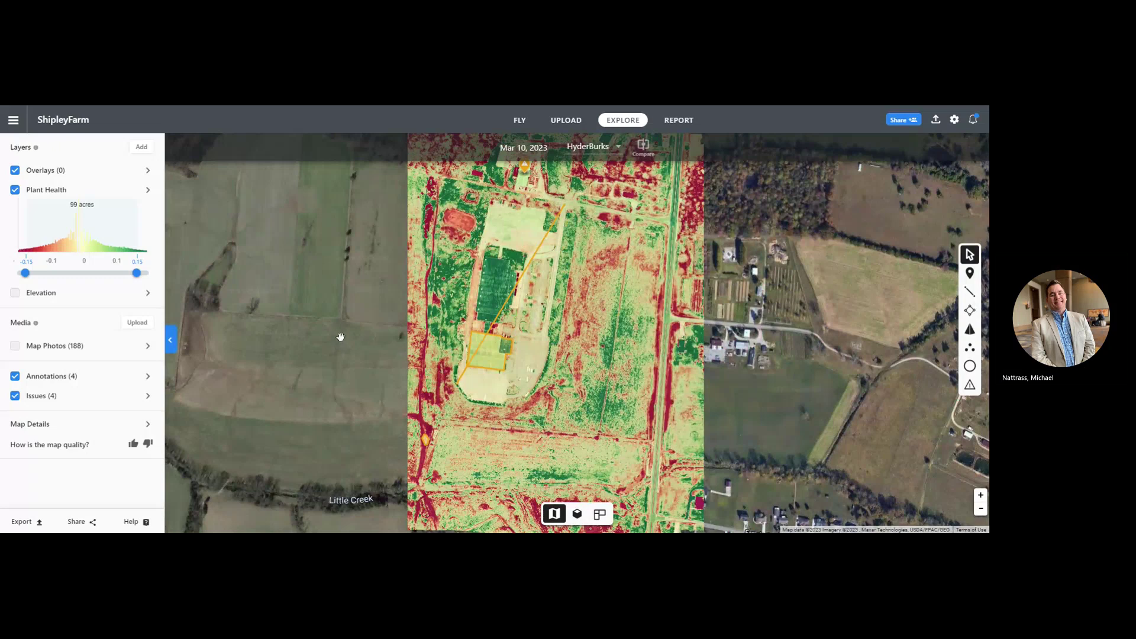
# Replace the Plant Health layer with the Elevation layer and restrict it to Terrain Only.
pyautogui.click(14, 190)
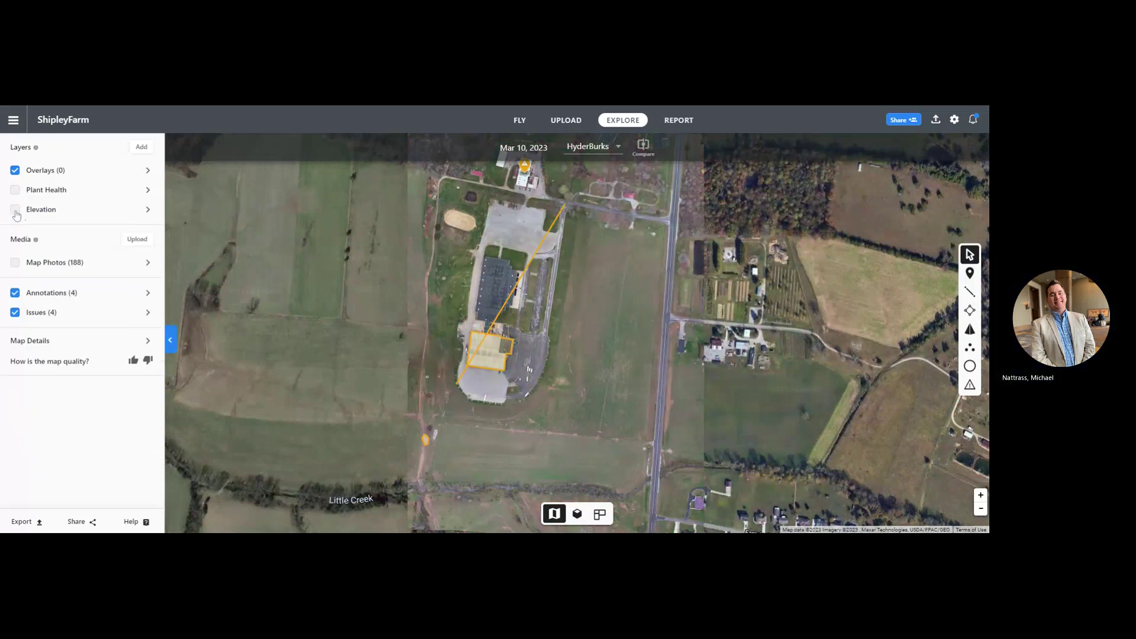
pyautogui.click(16, 214)
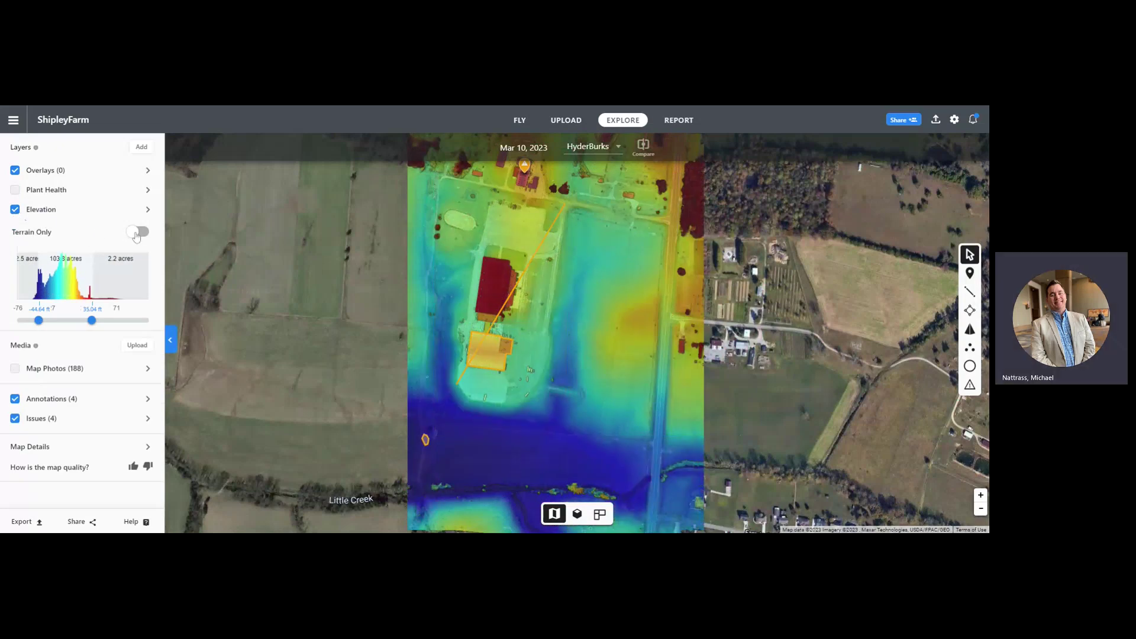
pyautogui.click(137, 232)
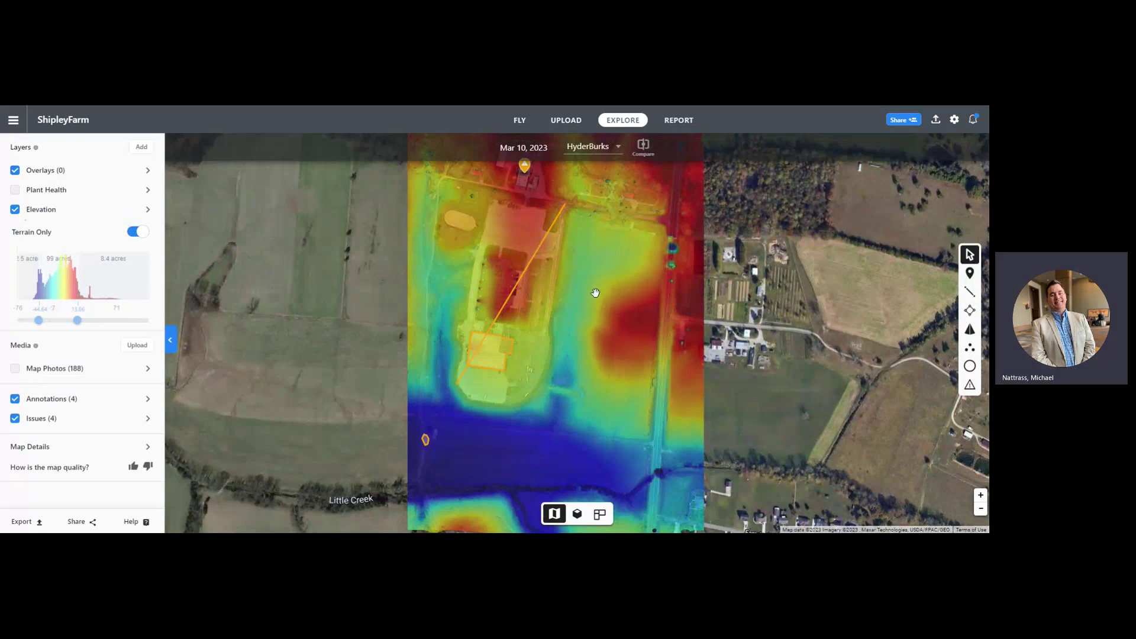
# Turn off Terrain Only for the Elevation layer and inspect the surface elevations across the surveyed site.
pyautogui.scroll(-3, 581, 371)
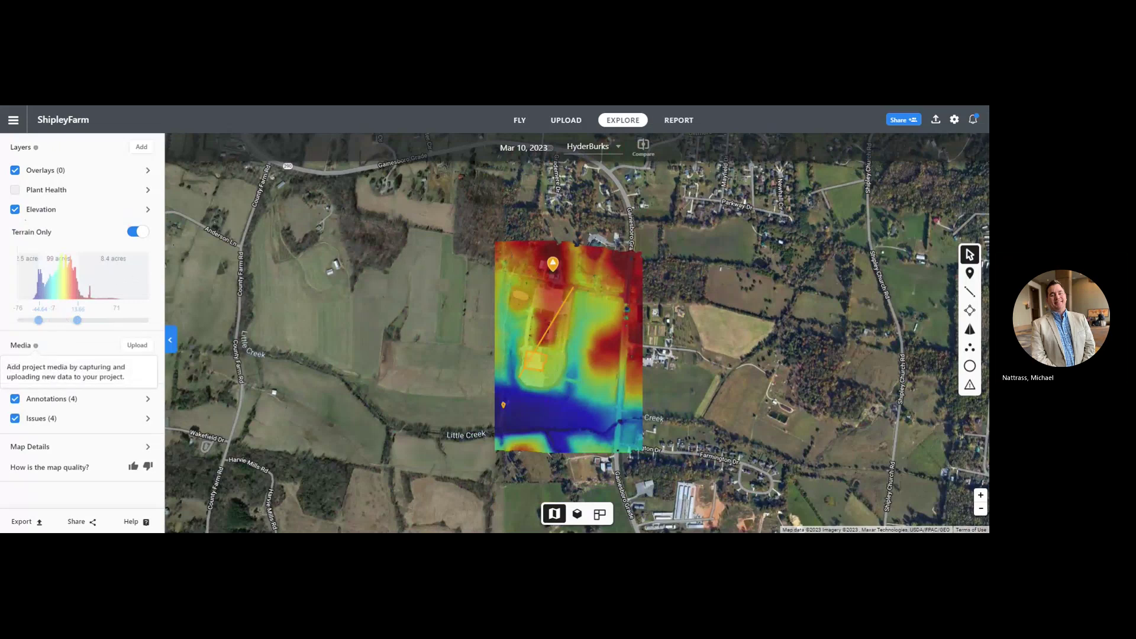
pyautogui.click(145, 233)
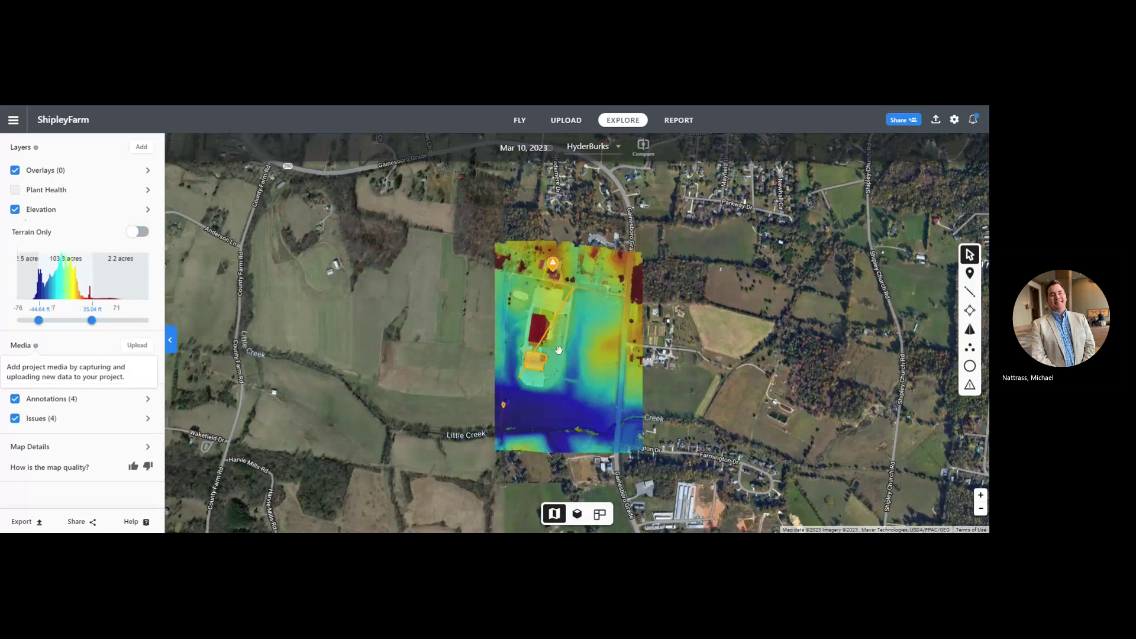
pyautogui.scroll(2, 558, 350)
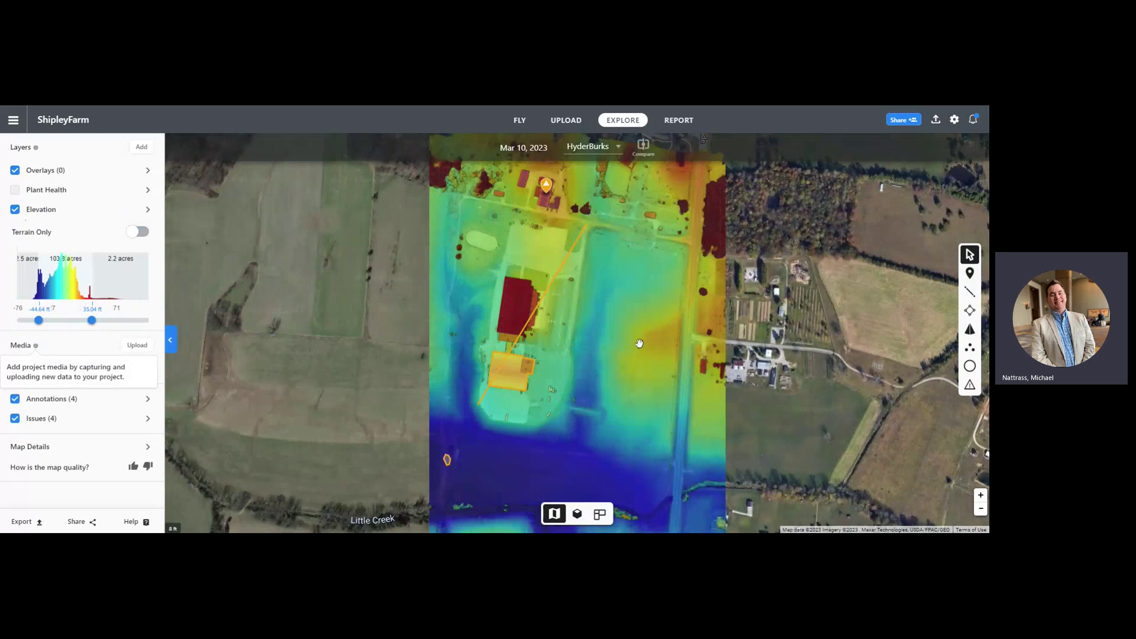
pyautogui.scroll(-2, 594, 327)
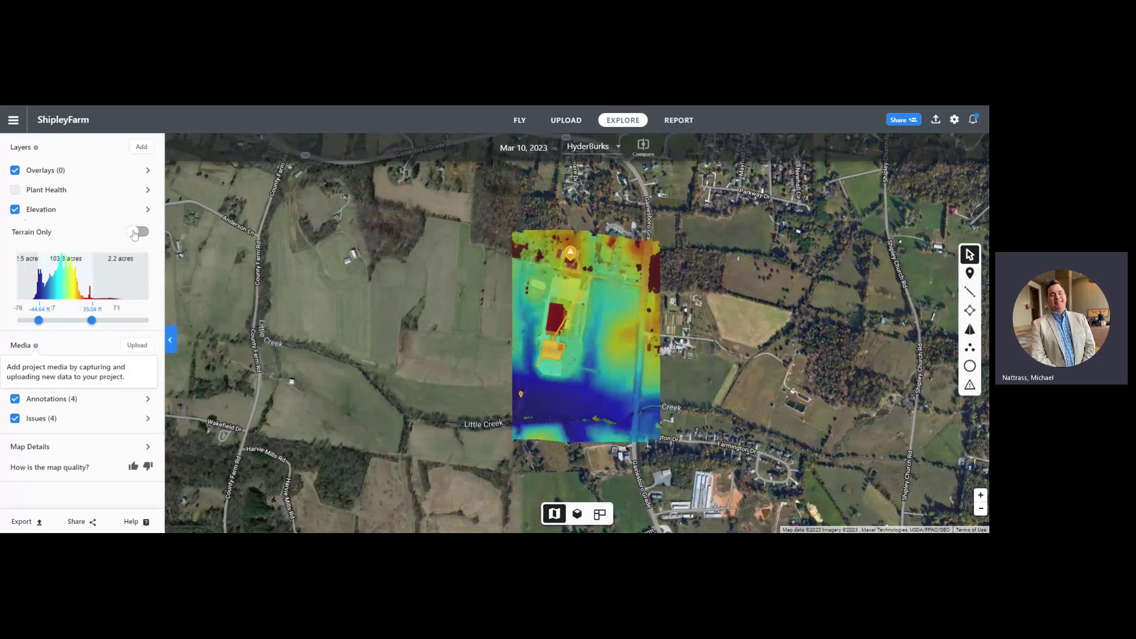
# Compare the Elevation layer with and without Terrain Only over the whole site and close up around the large building.
pyautogui.click(136, 231)
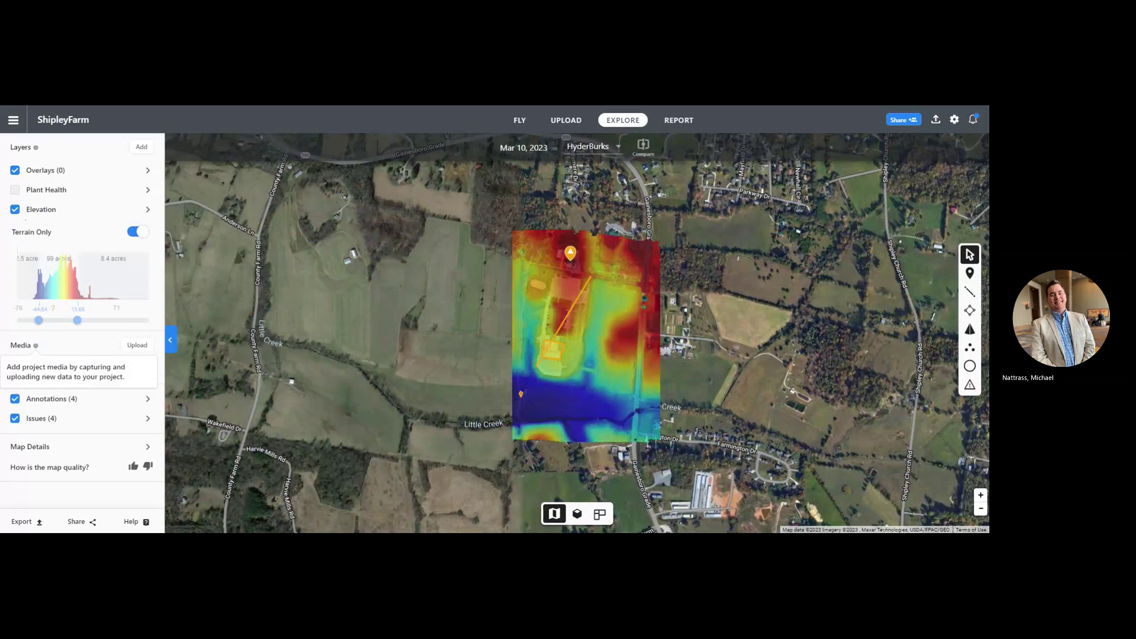
pyautogui.click(141, 234)
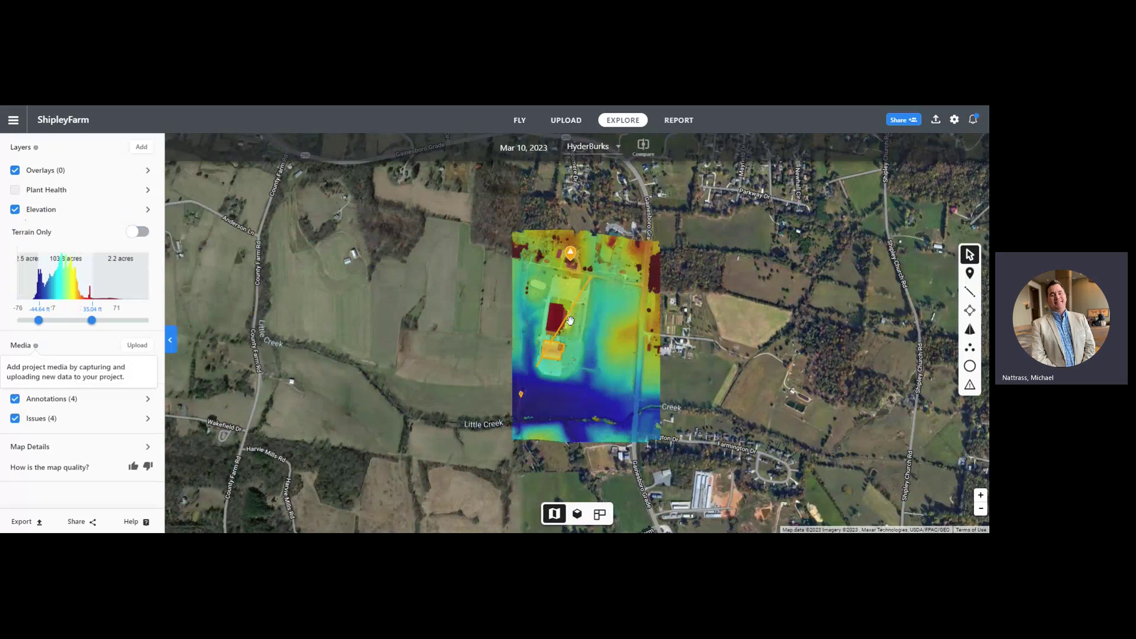
pyautogui.scroll(-1, 570, 320)
pyautogui.scroll(1, 569, 320)
pyautogui.scroll(5, 569, 320)
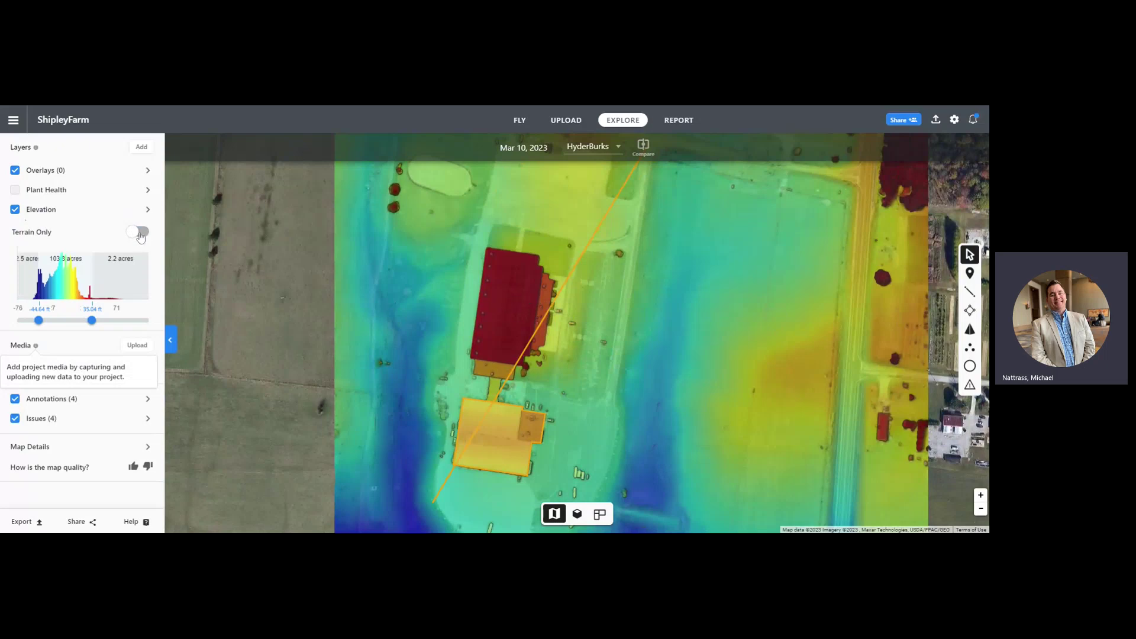
pyautogui.click(135, 230)
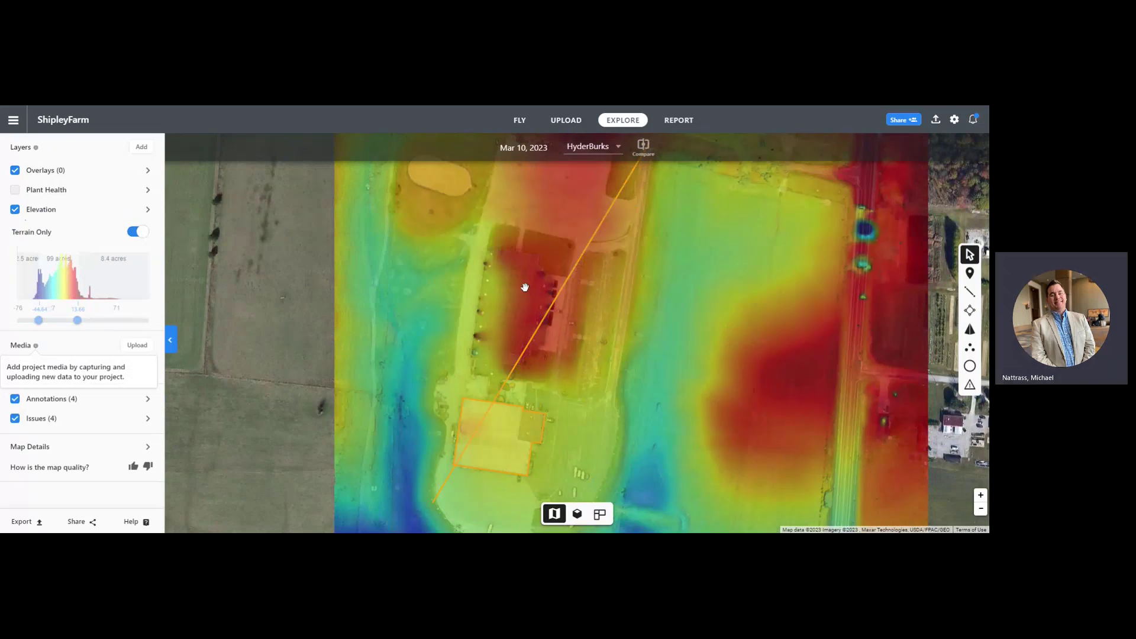
pyautogui.click(145, 232)
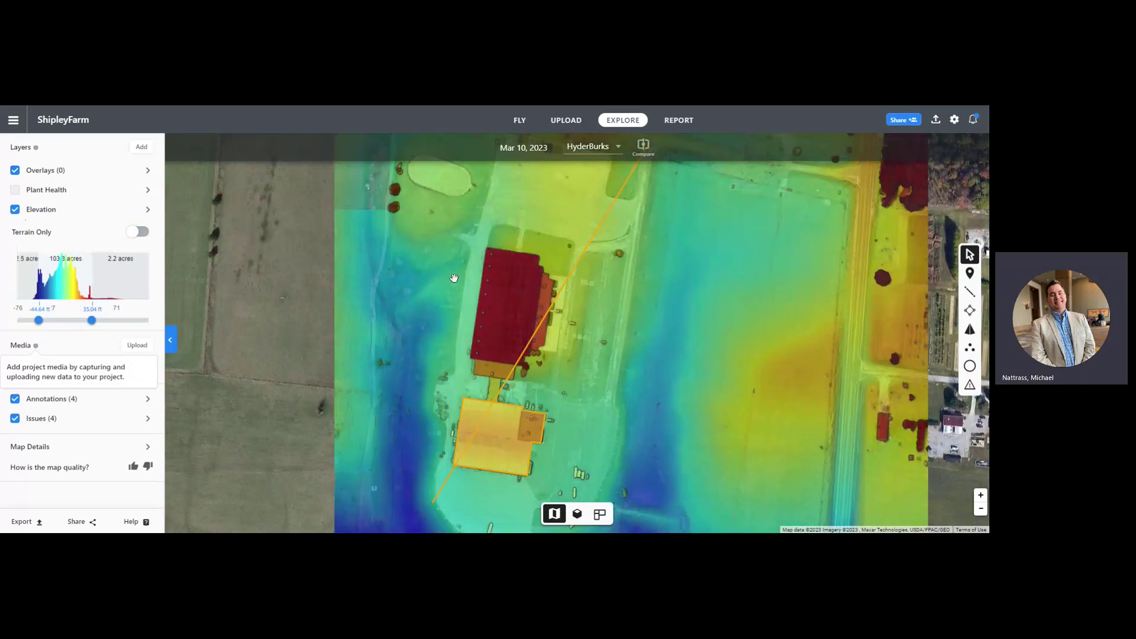
# Hide the Elevation layer and bring the whole surveyed site into view on the plain map.
pyautogui.click(16, 210)
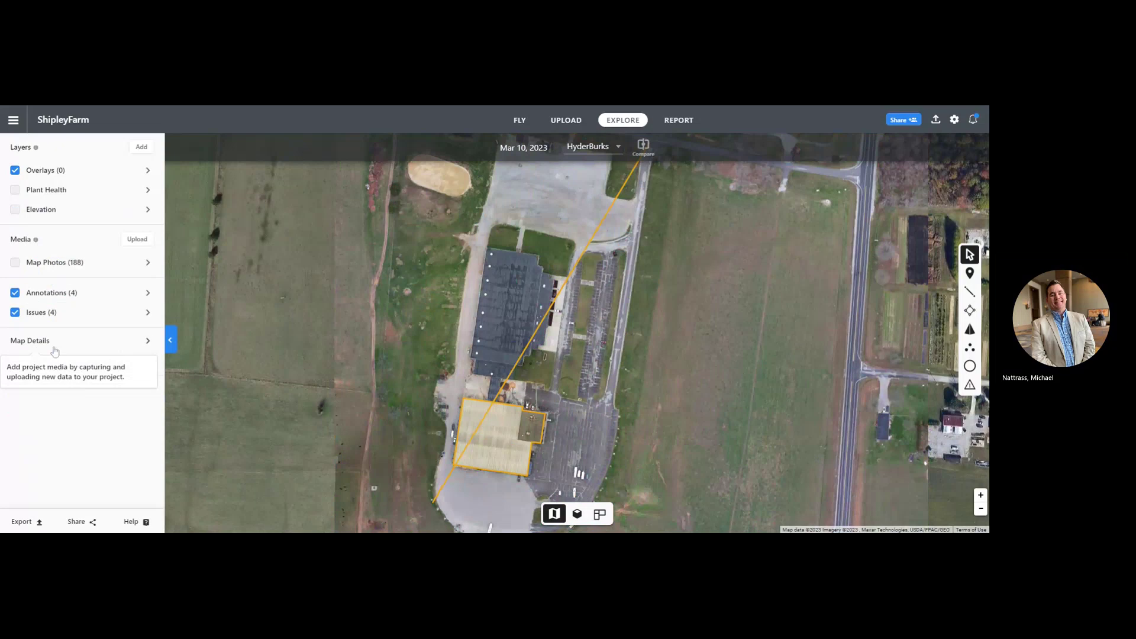
pyautogui.scroll(-2, 571, 349)
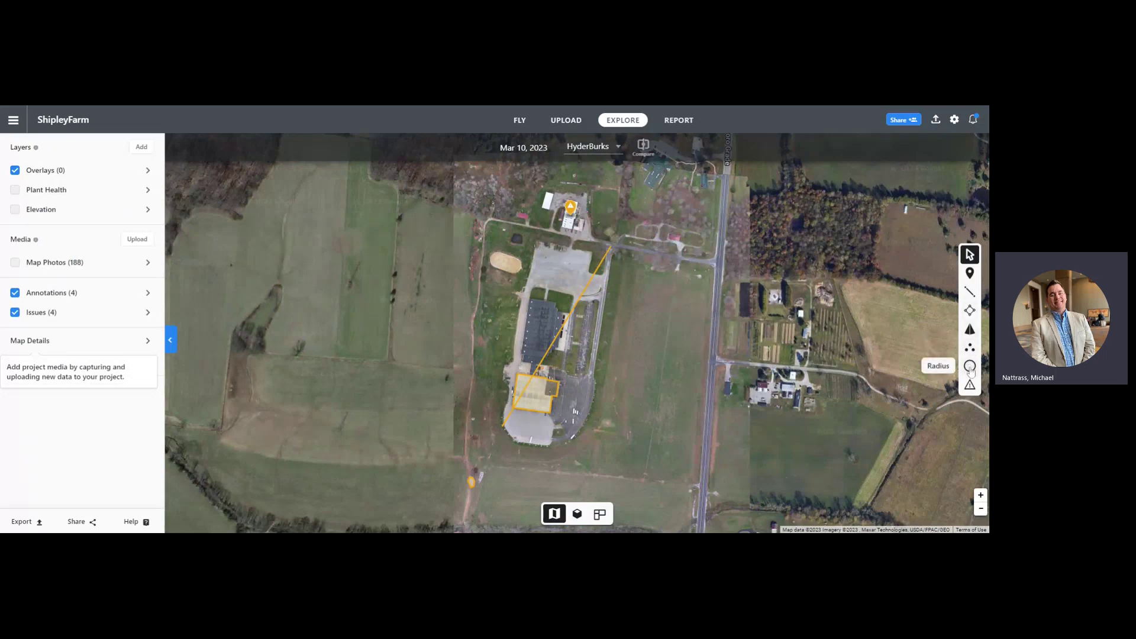
pyautogui.scroll(-2, 604, 366)
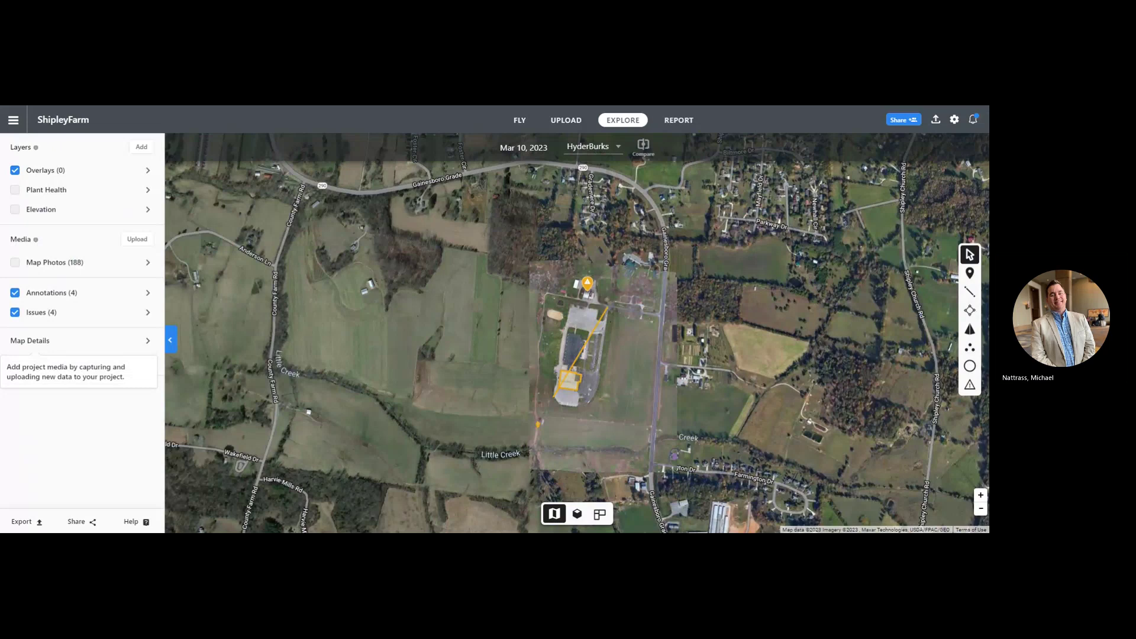
# Switch the HyderBurks map to its 3D model and view the site from overhead and from a low angle.
pyautogui.scroll(2, 577, 491)
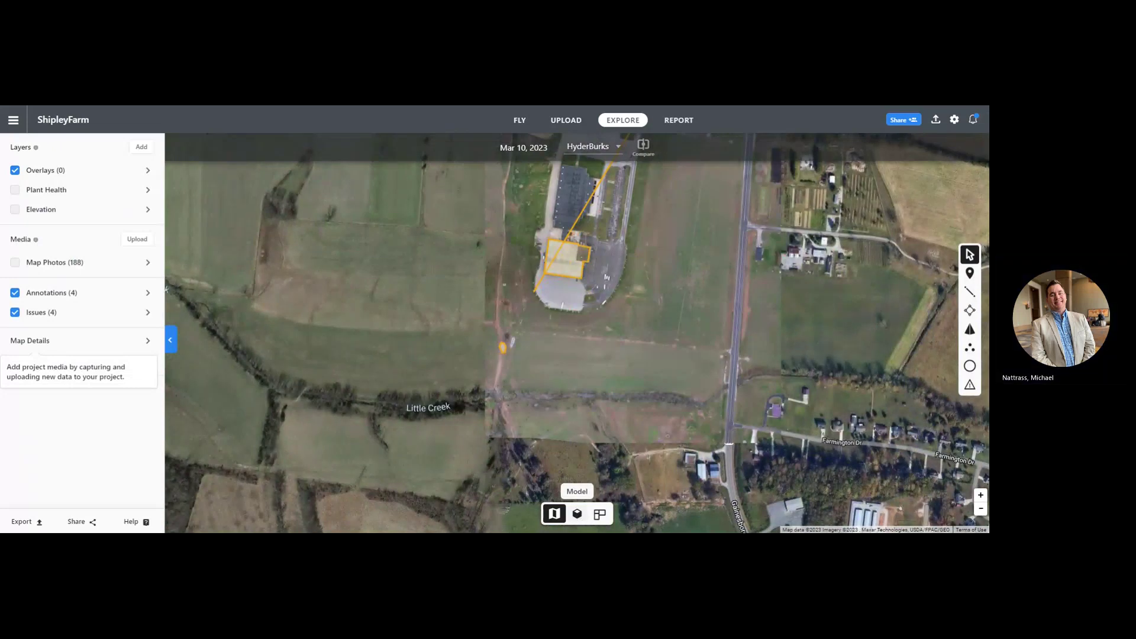
pyautogui.click(577, 514)
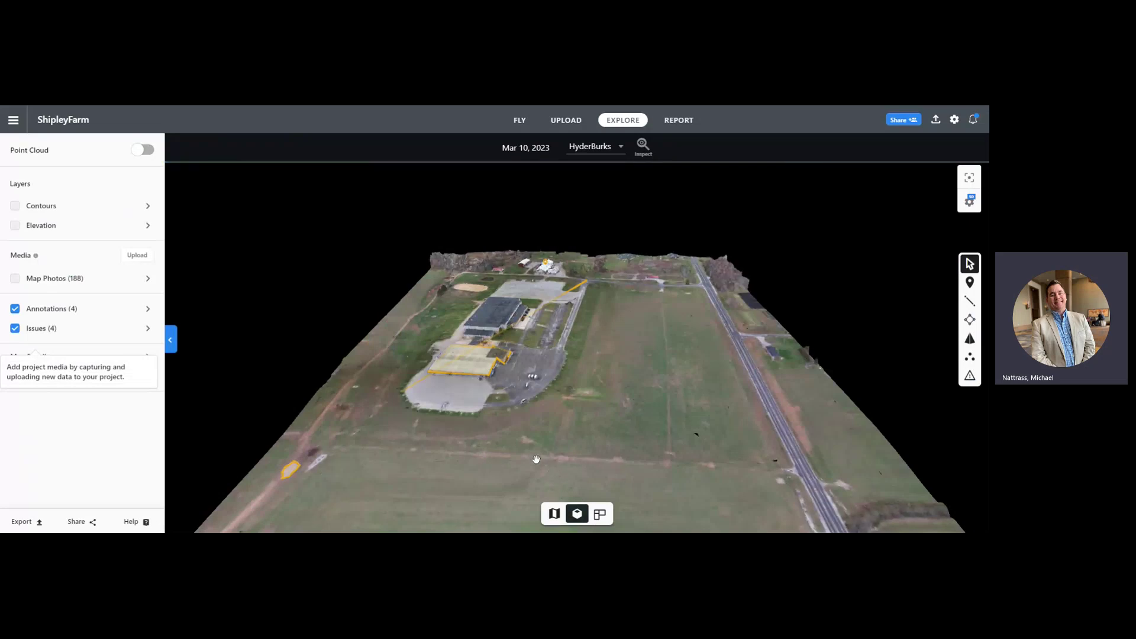
pyautogui.moveTo(526, 409); pyautogui.dragTo(527, 484)
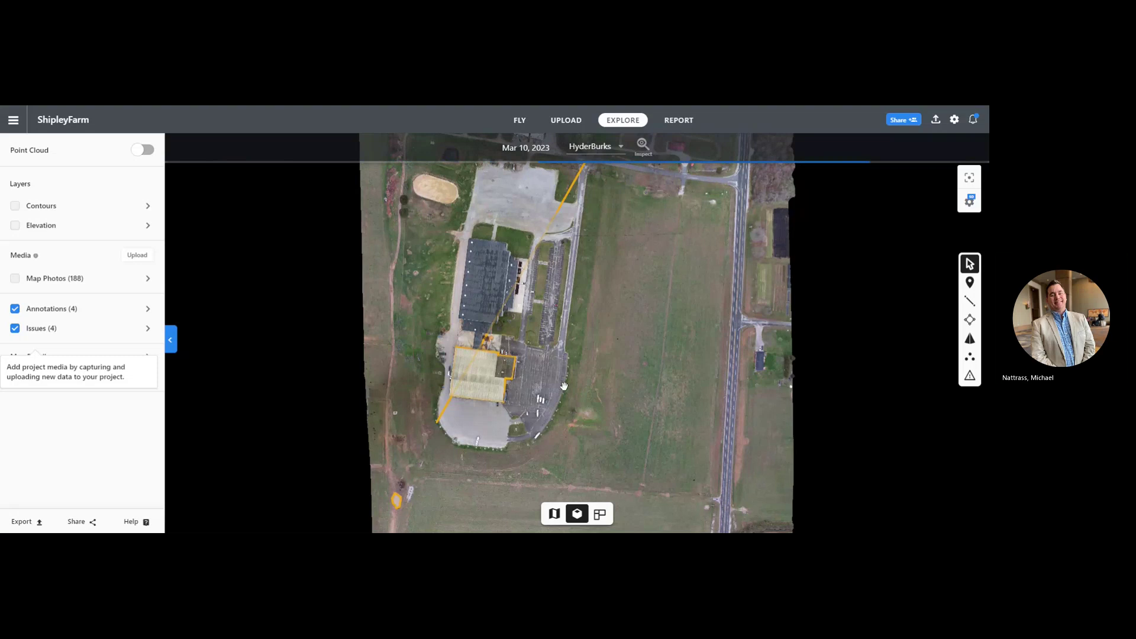
pyautogui.moveTo(564, 387); pyautogui.dragTo(456, 360)
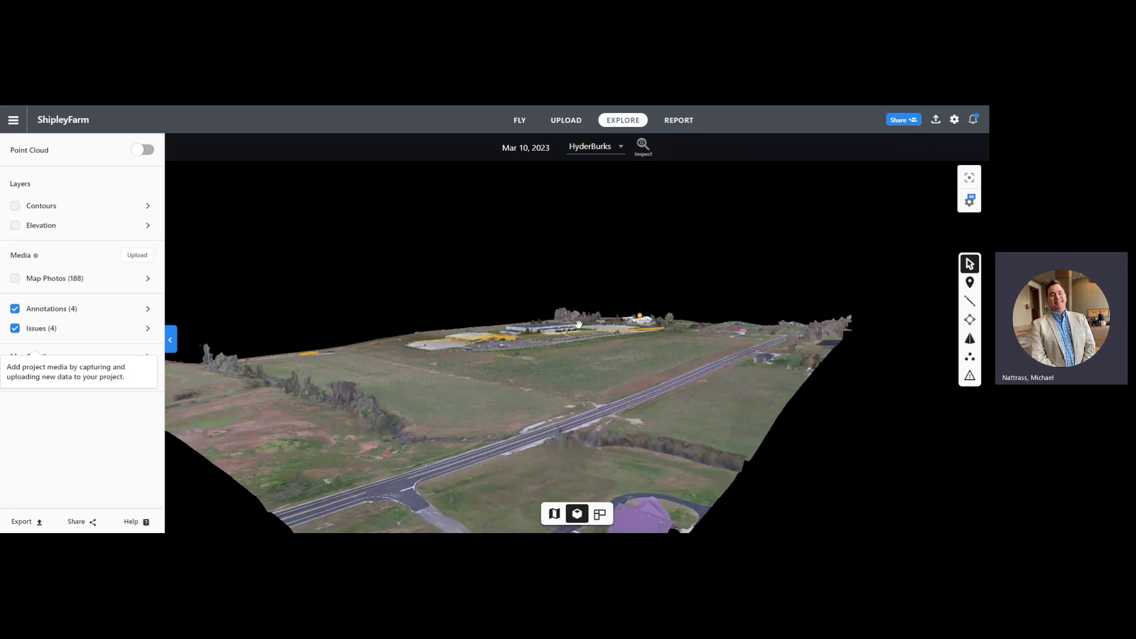
# Examine the large building's front entrance and adjoining parking rows in the 3D model, from close up and from above.
pyautogui.scroll(5, 567, 338)
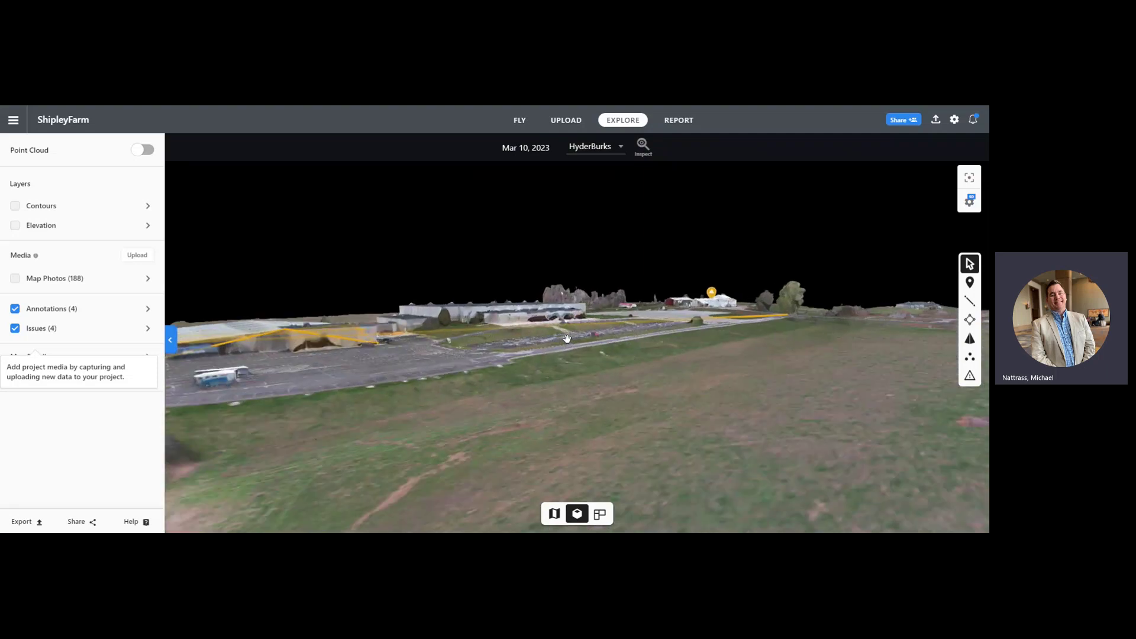
pyautogui.moveTo(567, 338); pyautogui.dragTo(572, 312)
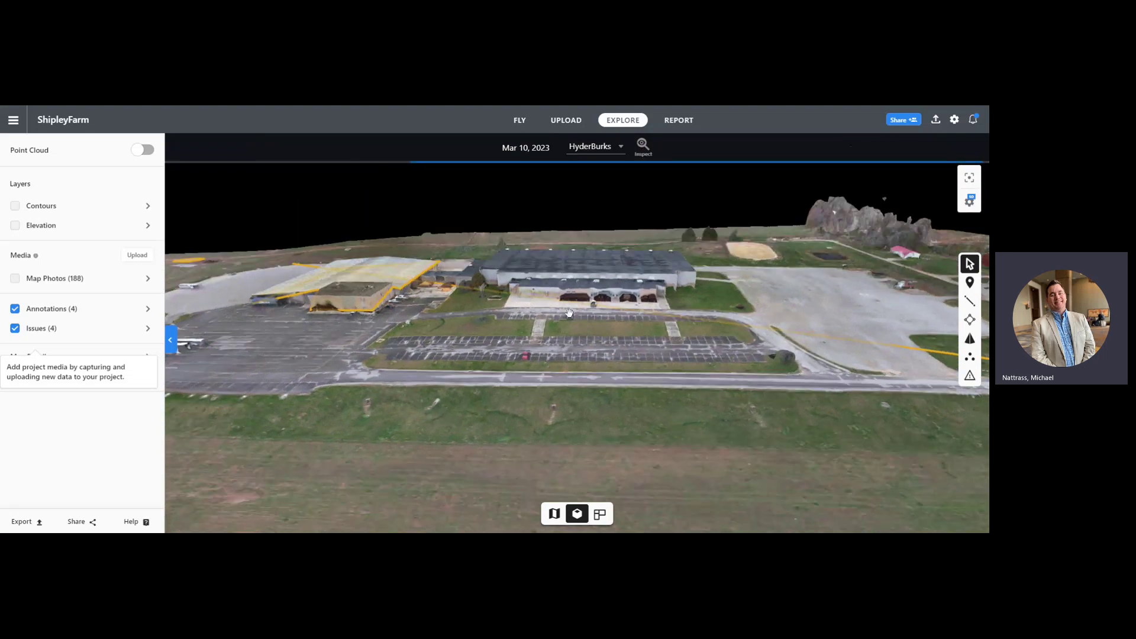
pyautogui.scroll(3, 575, 306)
pyautogui.scroll(3, 576, 306)
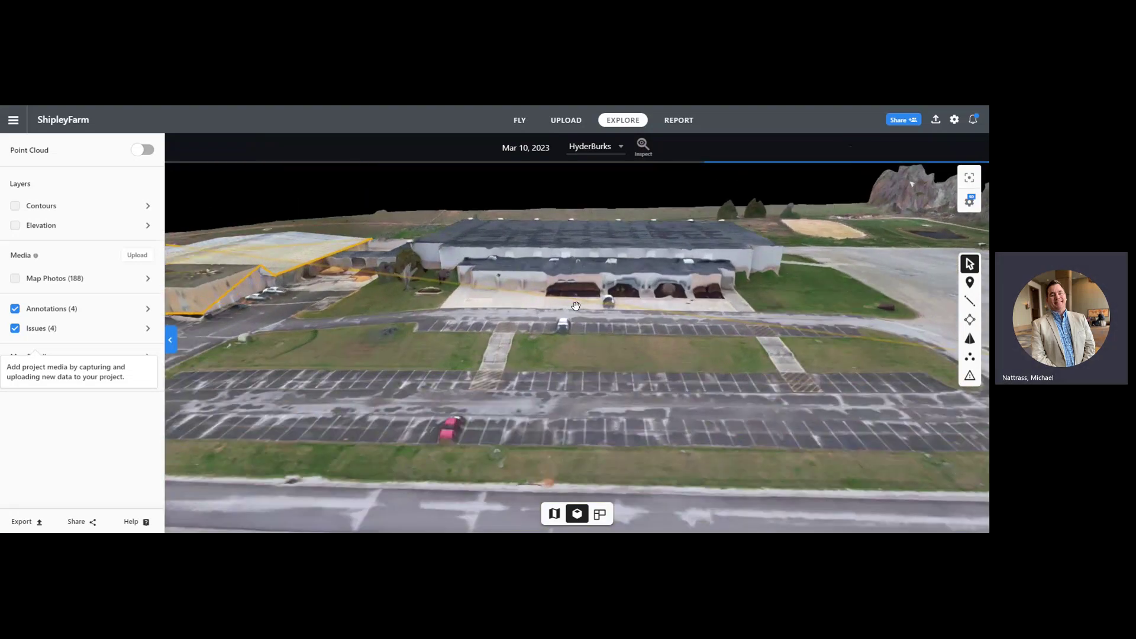
pyautogui.scroll(-2, 499, 344)
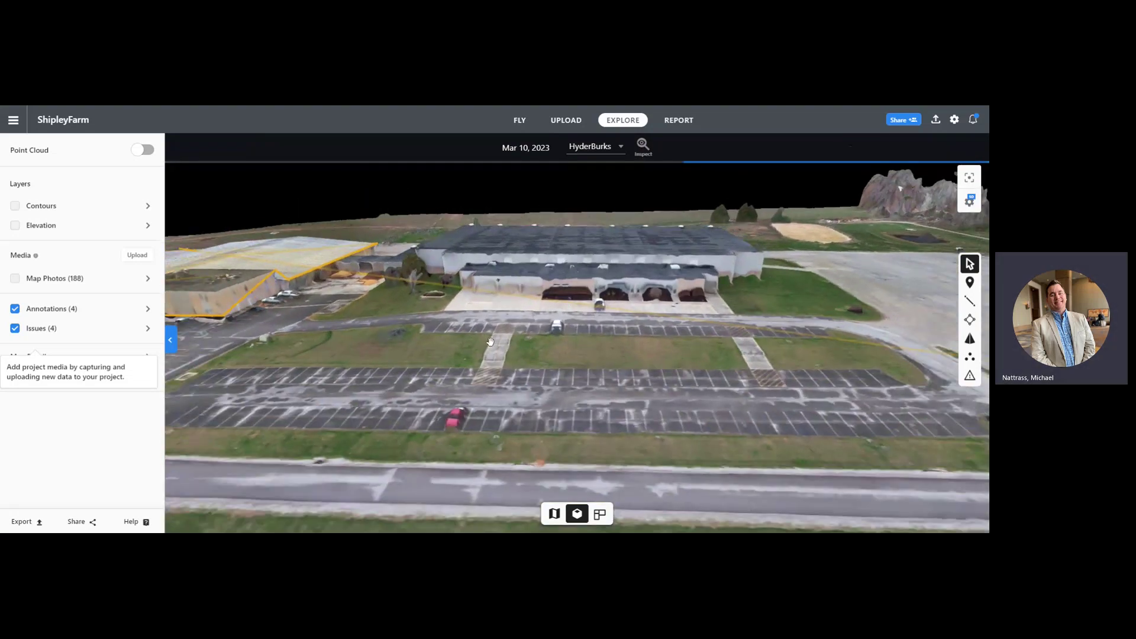
pyautogui.scroll(-1, 490, 342)
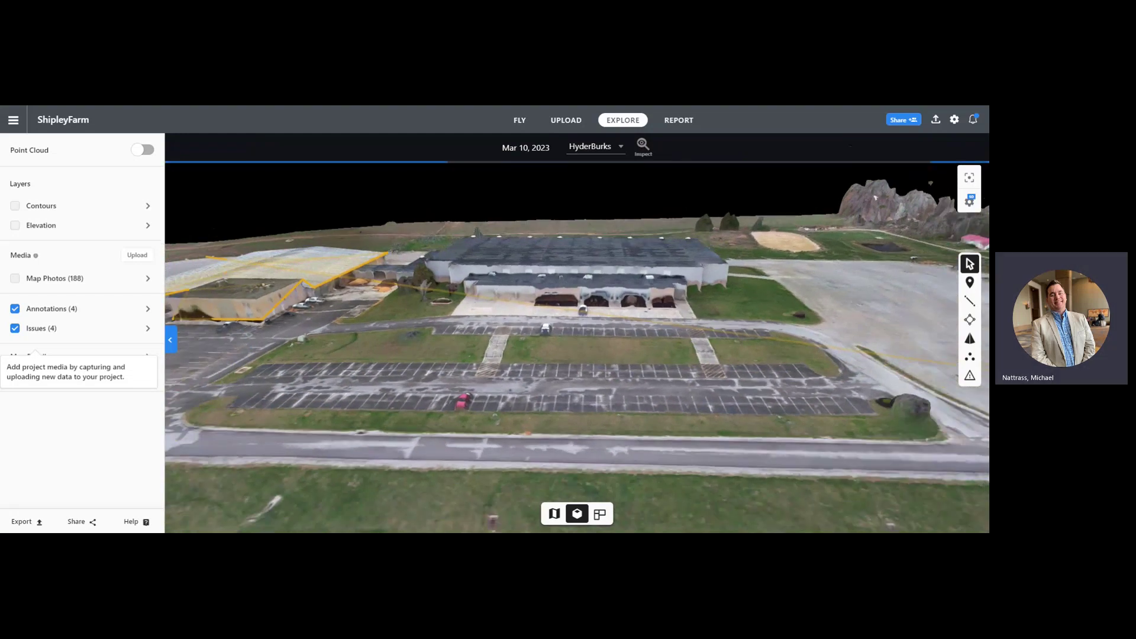
pyautogui.scroll(-1, 455, 341)
pyautogui.scroll(-1, 433, 348)
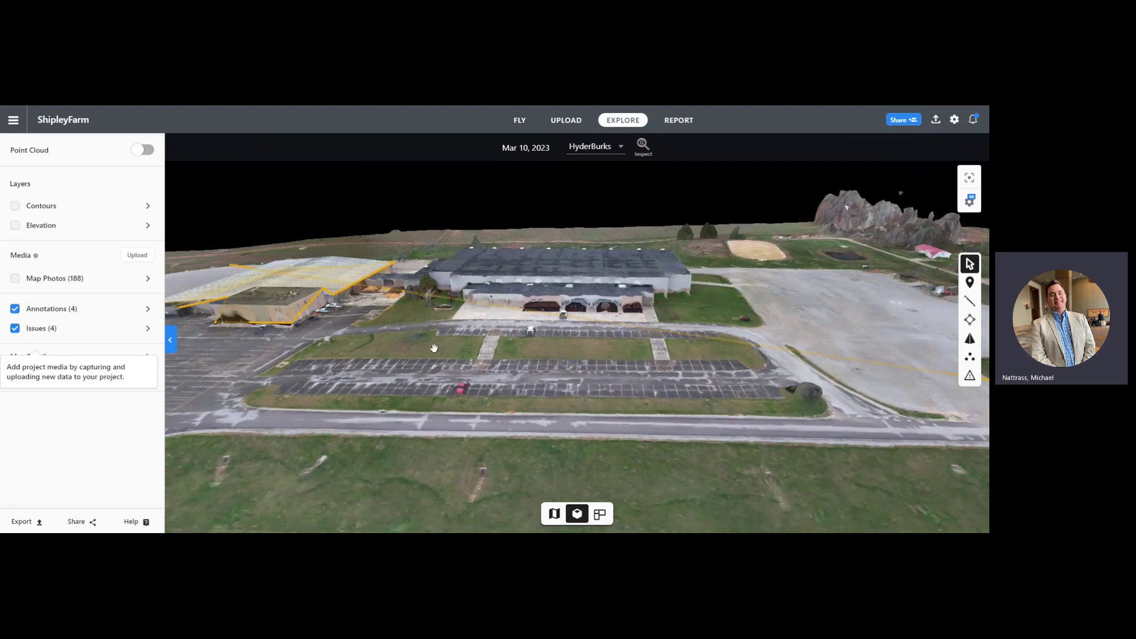
pyautogui.scroll(2, 444, 356)
pyautogui.moveTo(453, 364); pyautogui.dragTo(467, 390)
pyautogui.scroll(-3, 467, 390)
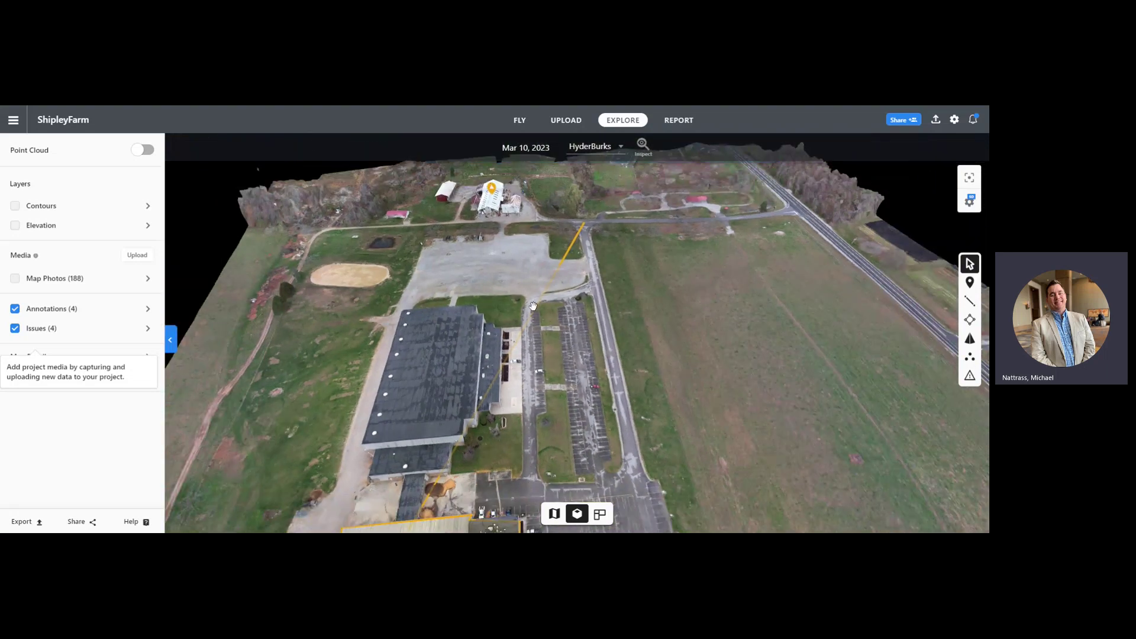
# Inspect the road junction, the large tree and the white-roofed buildings beyond the gravel lot in the 3D model.
pyautogui.moveTo(533, 306); pyautogui.dragTo(821, 331)
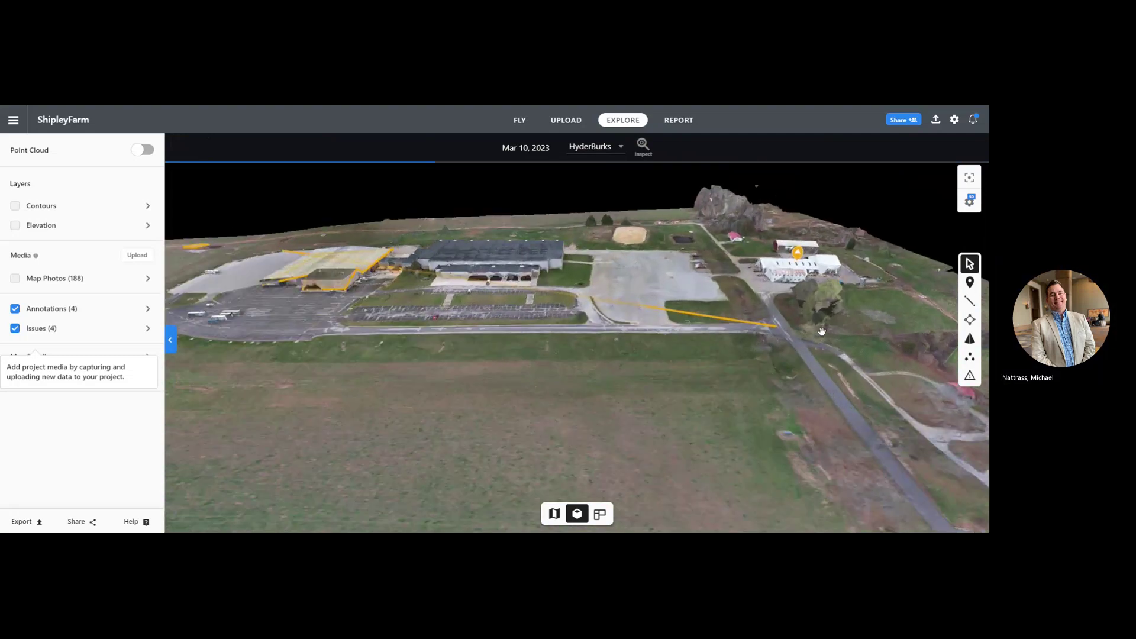
pyautogui.scroll(8, 822, 331)
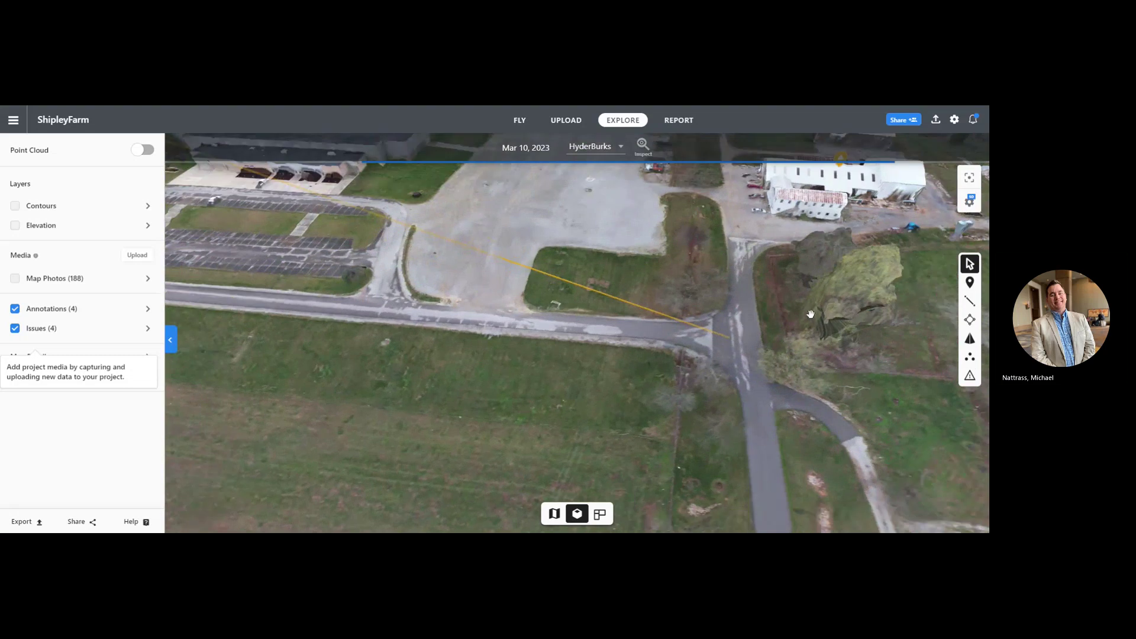
pyautogui.moveTo(810, 314); pyautogui.dragTo(828, 285)
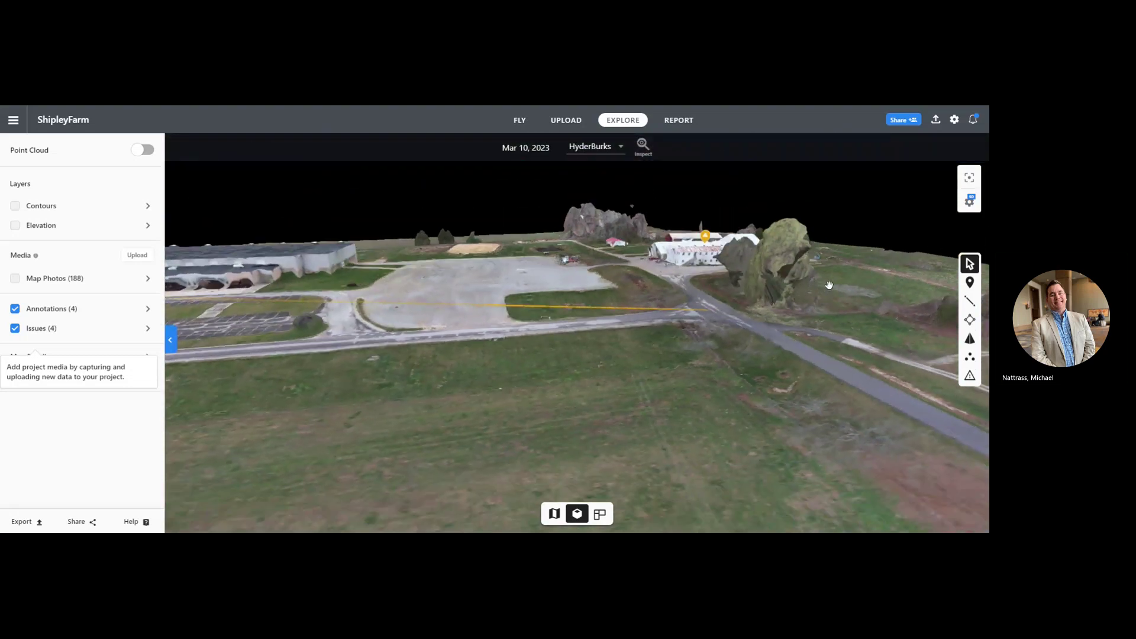
pyautogui.moveTo(631, 393); pyautogui.dragTo(401, 355)
pyautogui.scroll(-6, 351, 363)
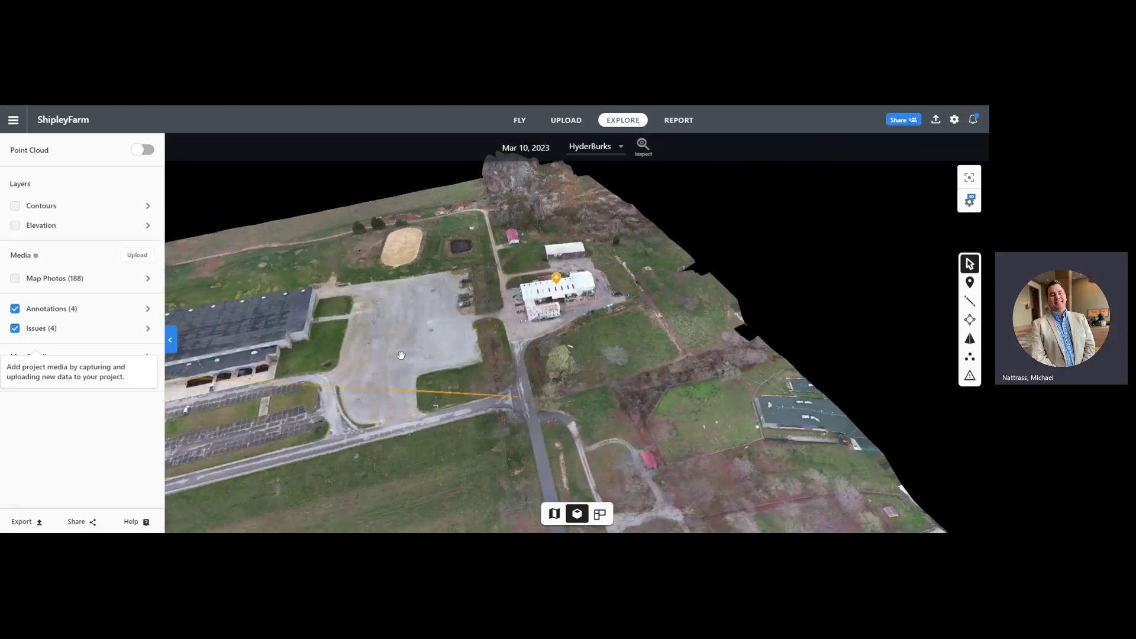
# Examine the parking lot in front of the large building, closing in on the red car from above and at ground level.
pyautogui.moveTo(331, 363); pyautogui.dragTo(743, 347)
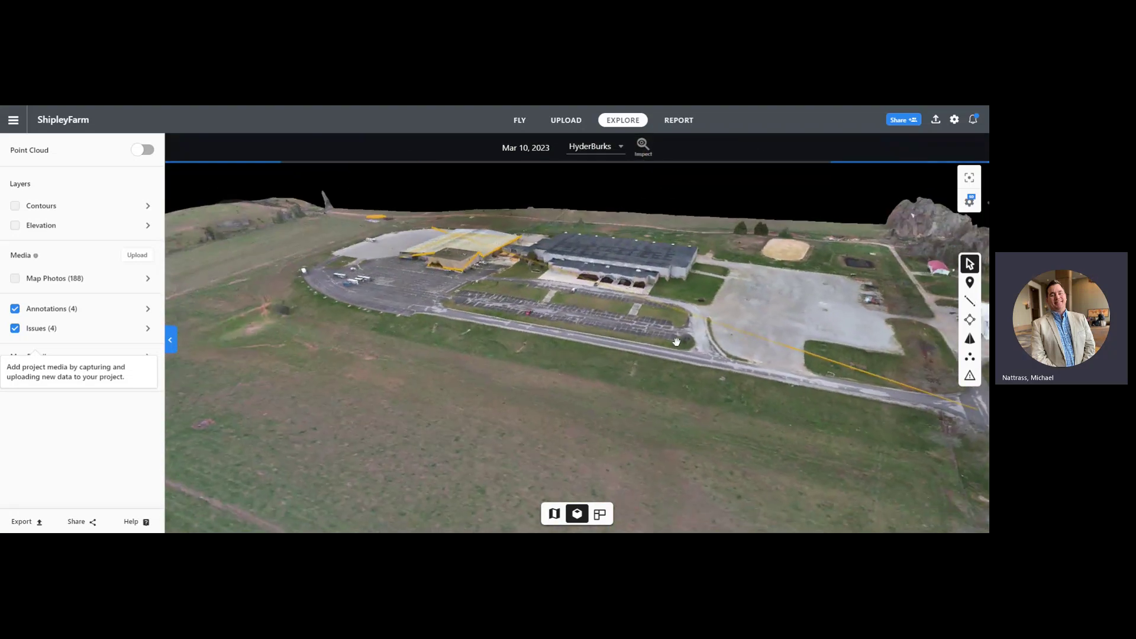
pyautogui.scroll(3, 546, 306)
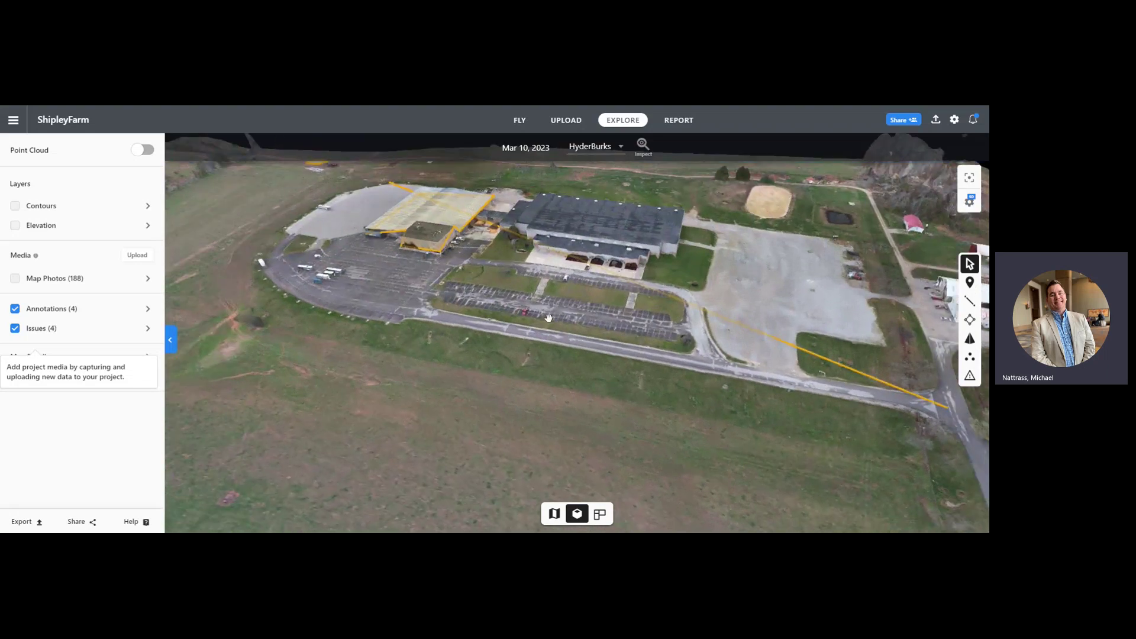
pyautogui.scroll(3, 569, 293)
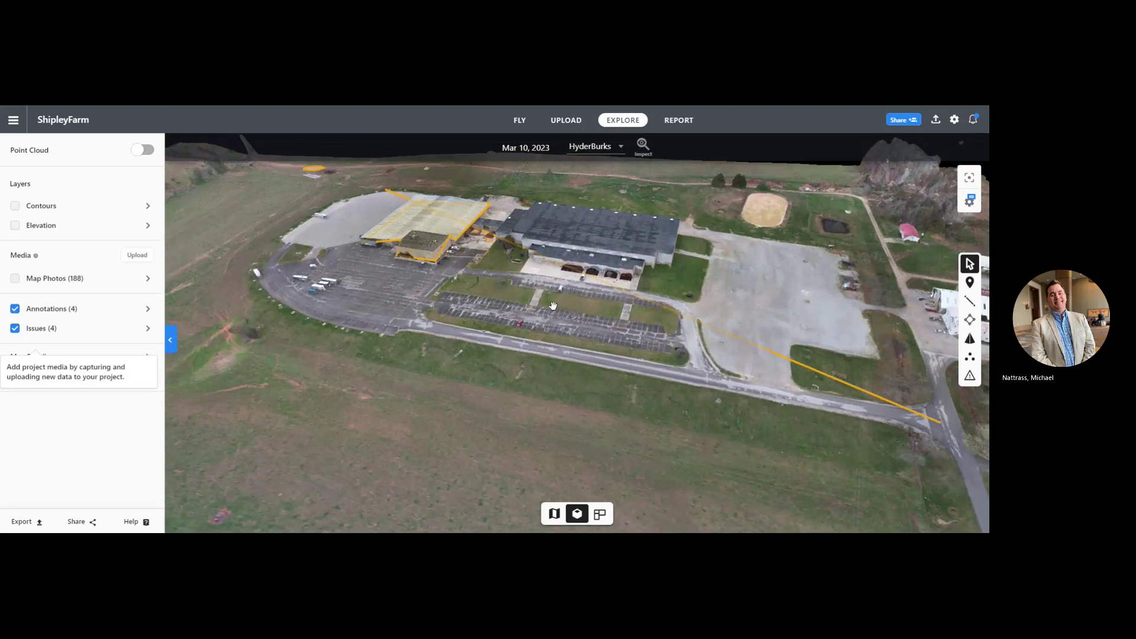
pyautogui.scroll(5, 553, 306)
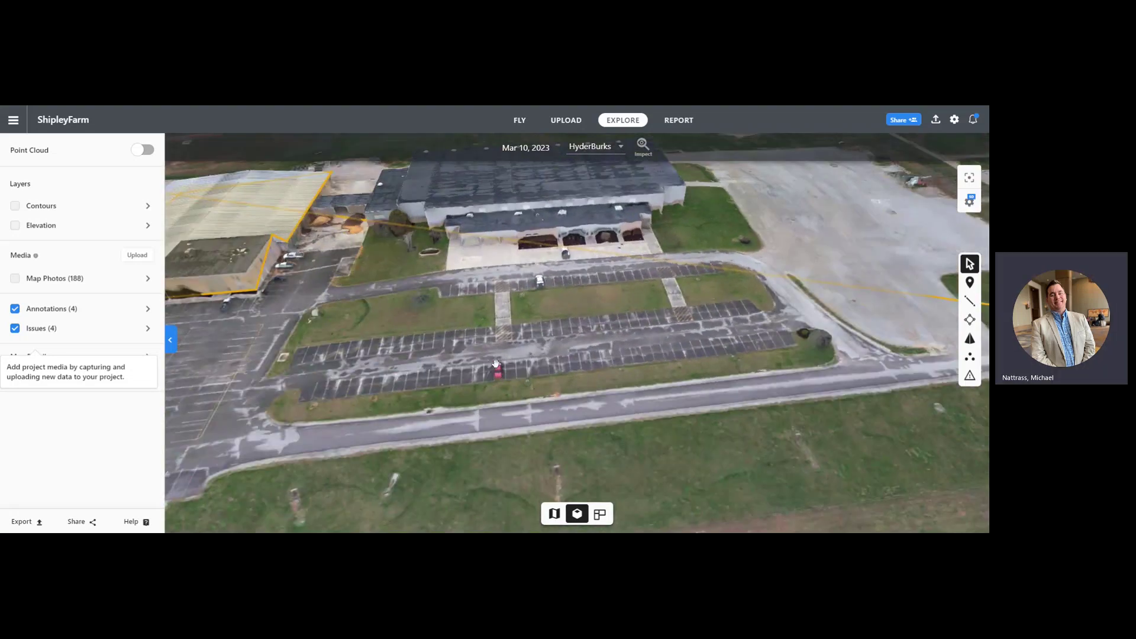
pyautogui.scroll(5, 496, 363)
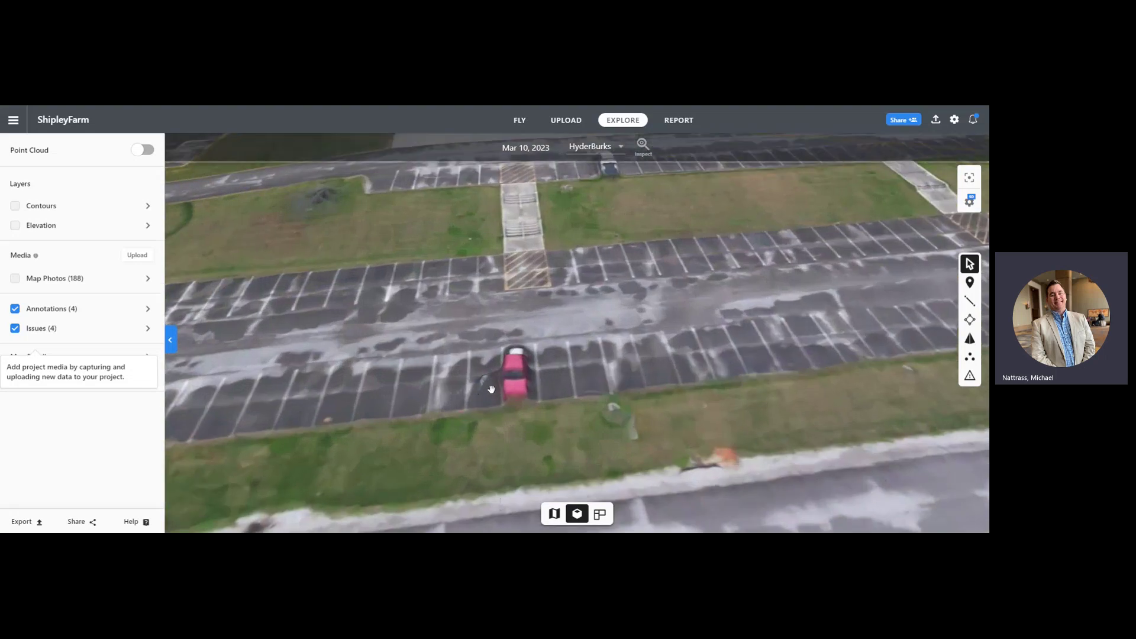
pyautogui.moveTo(491, 390); pyautogui.dragTo(654, 334)
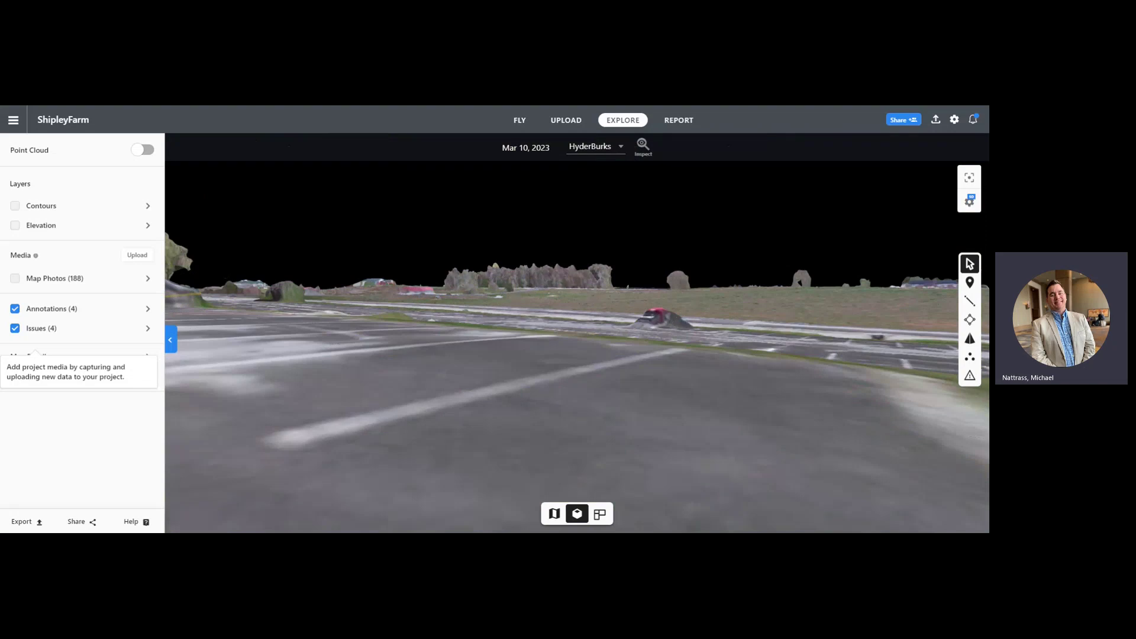
pyautogui.moveTo(703, 327); pyautogui.dragTo(621, 417)
pyautogui.scroll(5, 529, 405)
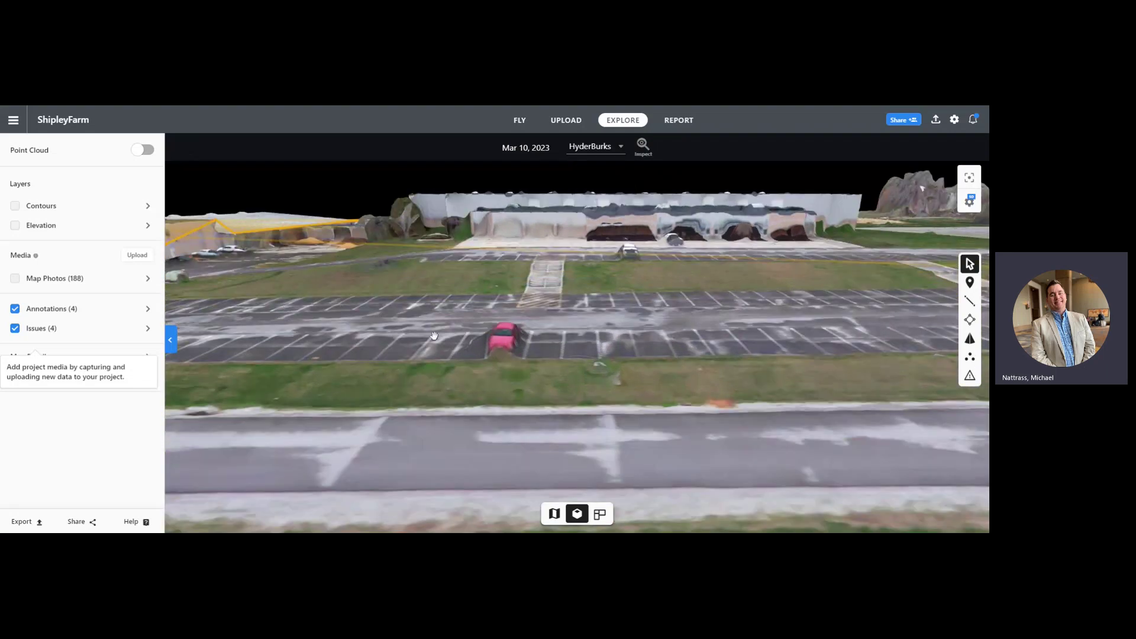
# View the paved lot with the parked trailers and the annotated light-roofed building beside it in the 3D model.
pyautogui.moveTo(776, 313); pyautogui.dragTo(710, 260)
pyautogui.scroll(3, 431, 314)
pyautogui.scroll(-3, 447, 267)
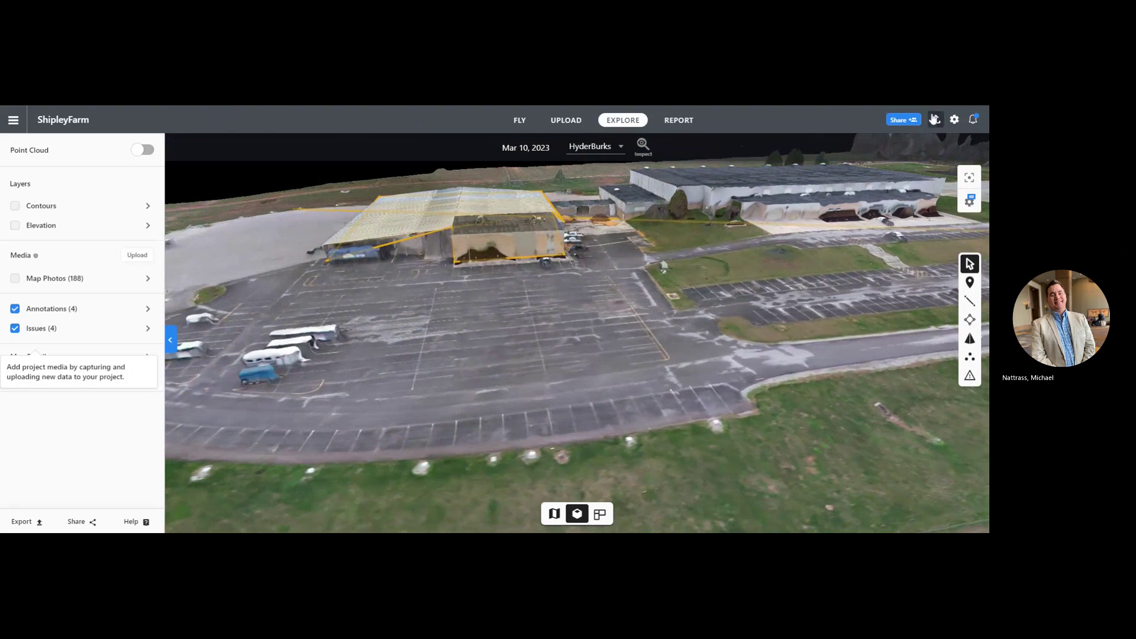
pyautogui.scroll(-3, 754, 243)
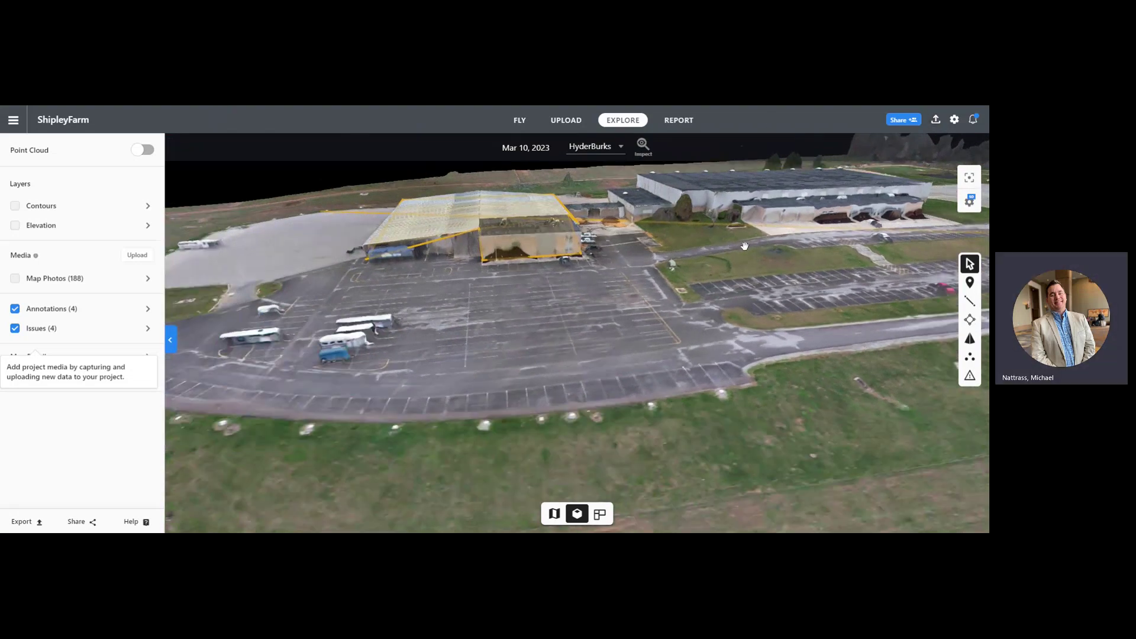